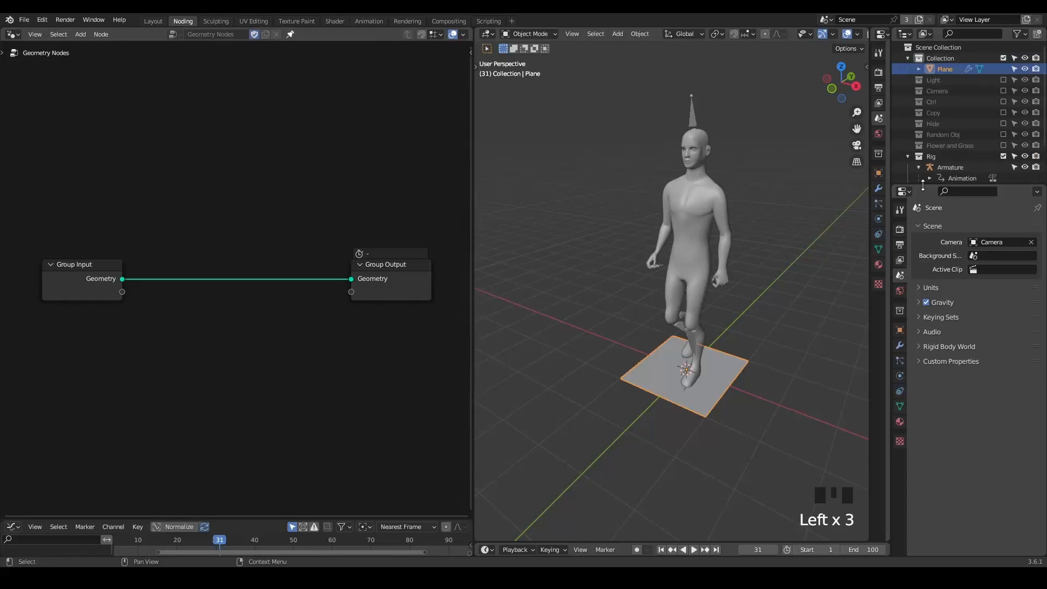
- Bring the Man mesh into the node tree as an Object Info node and connect its geometry to Group Output, replacing Group Input
{"action": "left_click_drag", "start_coordinate": [931, 191], "coordinate": [930, 275]}
{"action": "left_click_drag", "start_coordinate": [955, 211], "coordinate": [95, 196]}
{"action": "left_click", "coordinate": [106, 290]}
{"action": "key", "text": "x"}
{"action": "left_click", "coordinate": [112, 235], "text": "alt+shift"}
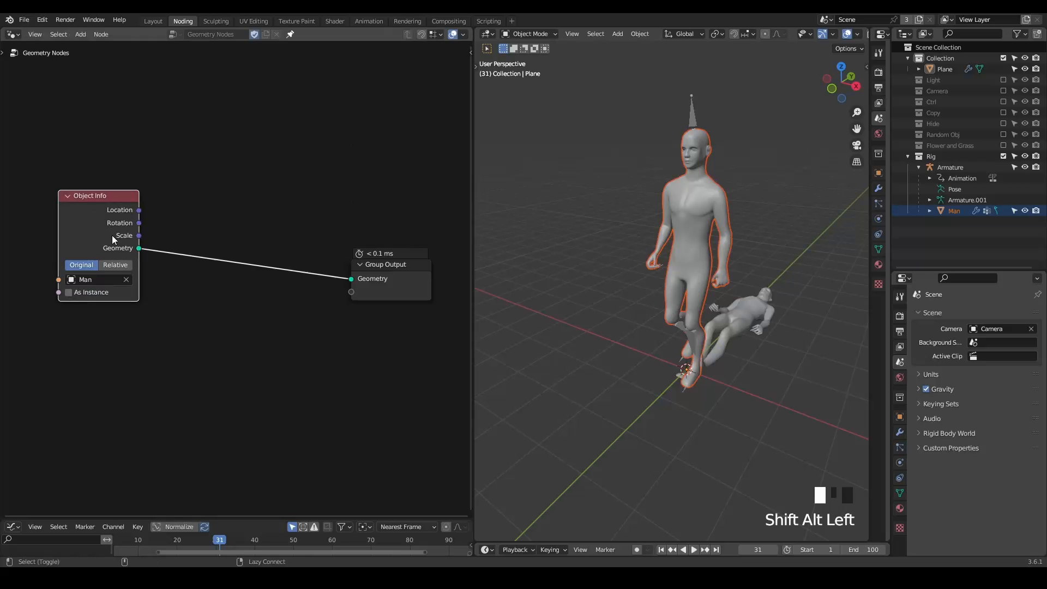
- Exclude the Rig collection, set the Object Info node to Relative, and preview the walk animation before rewinding to frame 1
{"action": "left_click", "coordinate": [1003, 156]}
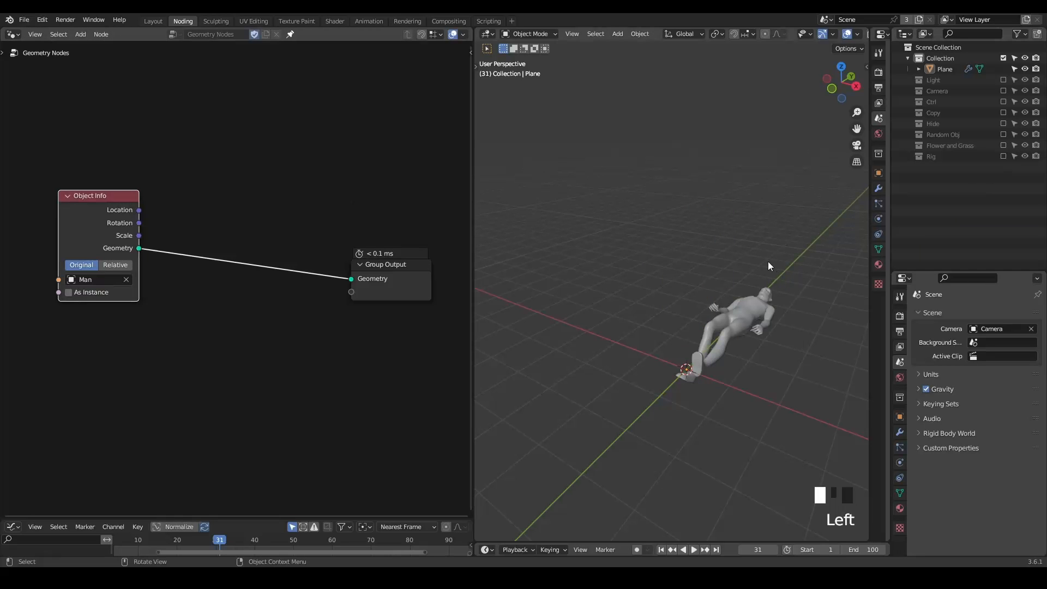
{"action": "left_click", "coordinate": [120, 266]}
{"action": "key", "text": "space"}
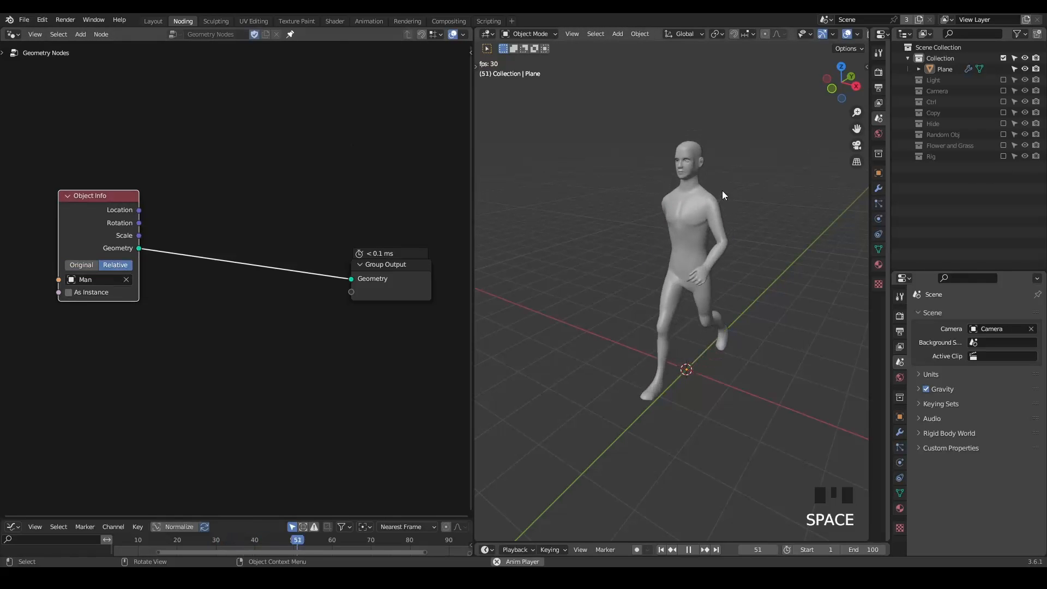
{"action": "key", "text": "space"}
{"action": "key", "text": "shift+space"}
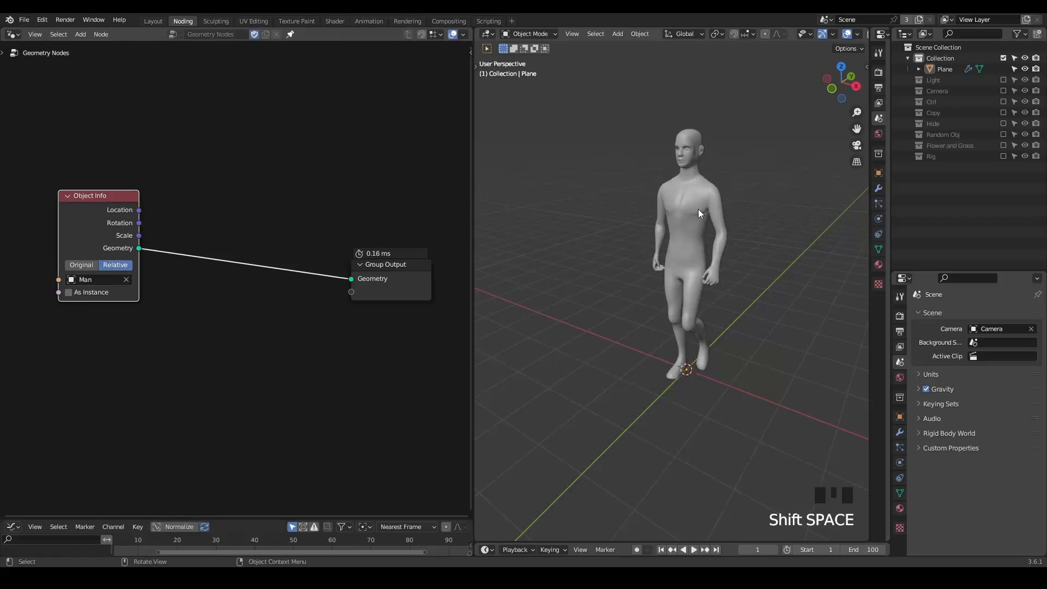
- Insert a G_Points Distribute node between Object Info and Group Output, with Amount 492 and Seed 66
{"action": "key", "text": "ctrl+a"}
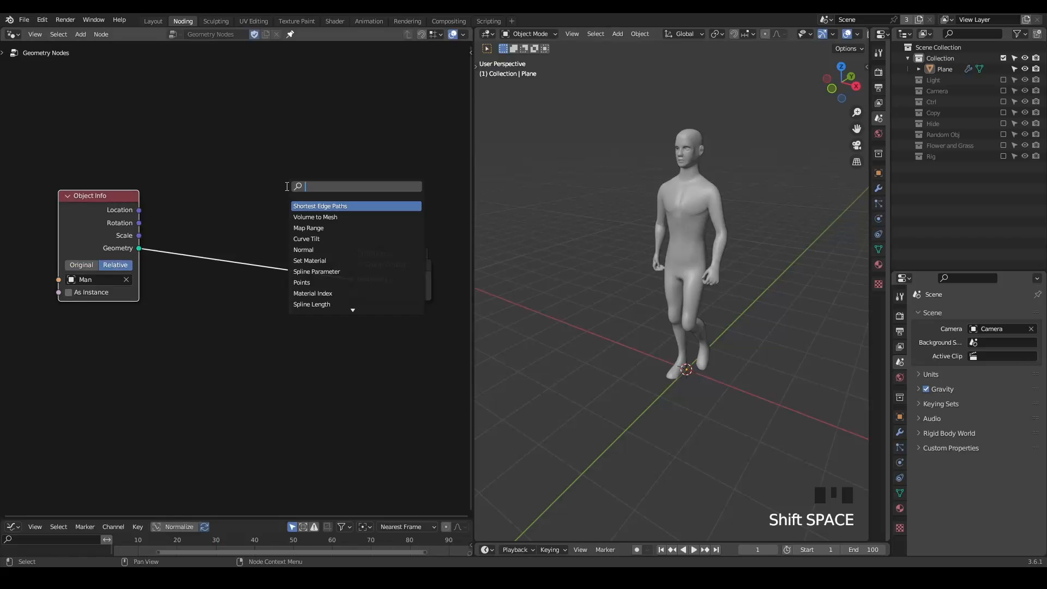
{"action": "type", "text": "point"}
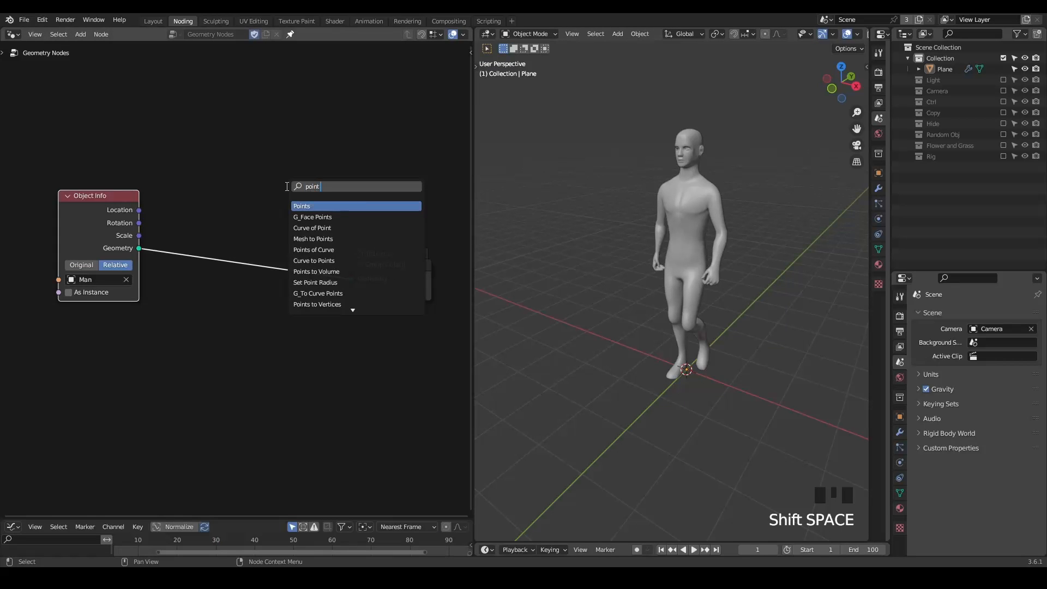
{"action": "type", "text": " instance"}
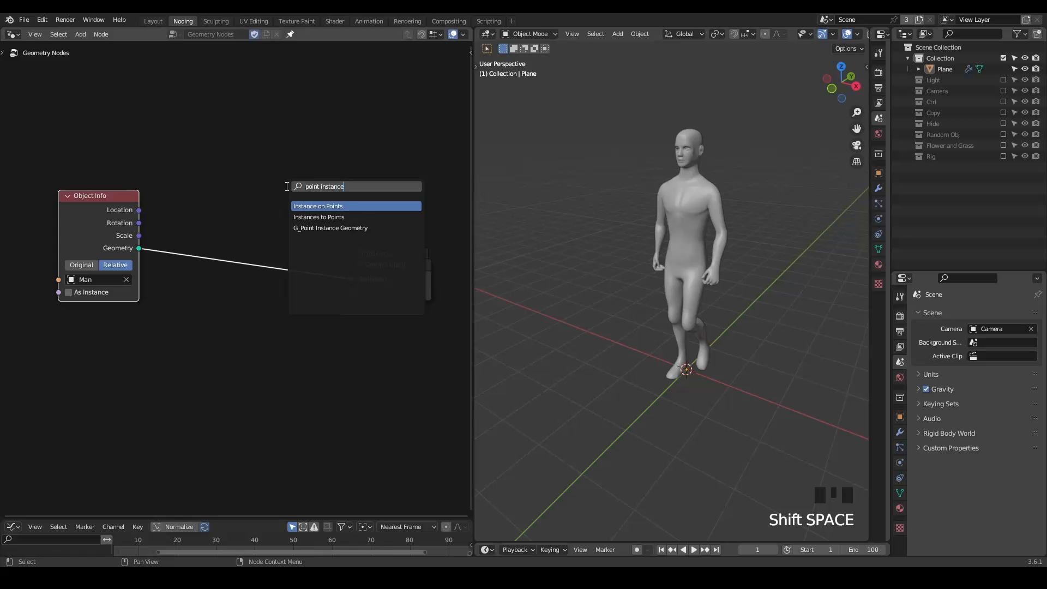
{"action": "key", "text": "BackSpace"}
{"action": "key", "text": "BackSpace"}
{"action": "key", "text": "BackSpace"}
{"action": "key", "text": "BackSpace"}
{"action": "key", "text": "BackSpace"}
{"action": "key", "text": "BackSpace"}
{"action": "key", "text": "BackSpace"}
{"action": "key", "text": "BackSpace"}
{"action": "key", "text": "BackSpace"}
{"action": "type", "text": "distribut"}
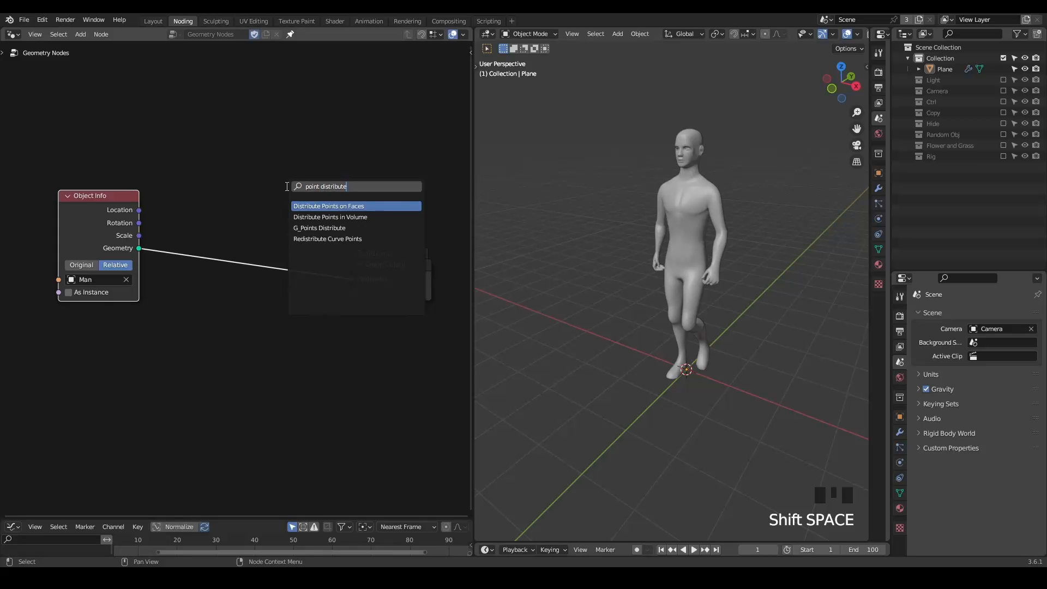
{"action": "left_click", "coordinate": [378, 225]}
{"action": "left_click", "coordinate": [269, 240]}
{"action": "left_click_drag", "start_coordinate": [224, 317], "coordinate": [306, 317]}
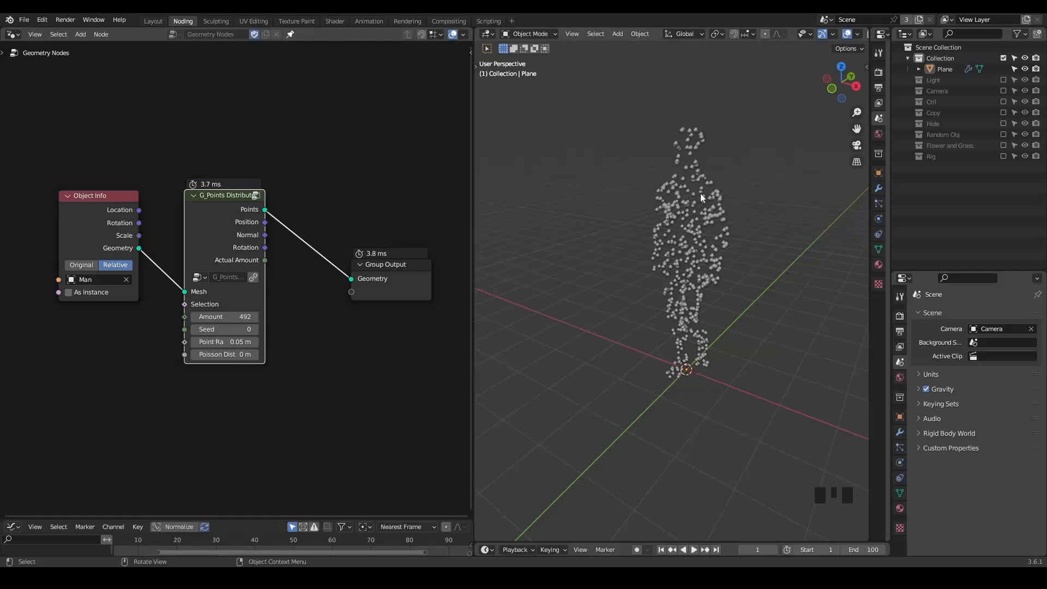
{"action": "left_click_drag", "start_coordinate": [223, 329], "coordinate": [273, 329]}
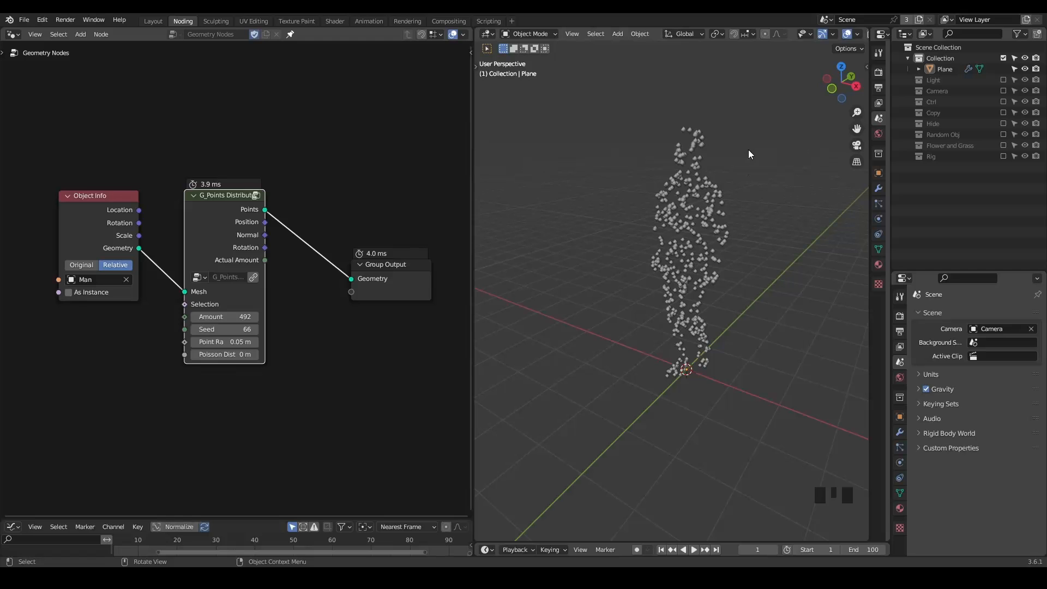
- Exclude Collection, enable the Rig collection, and add Empty Hair curves to the Man mesh
{"action": "left_click", "coordinate": [1003, 58]}
{"action": "left_click", "coordinate": [1004, 146]}
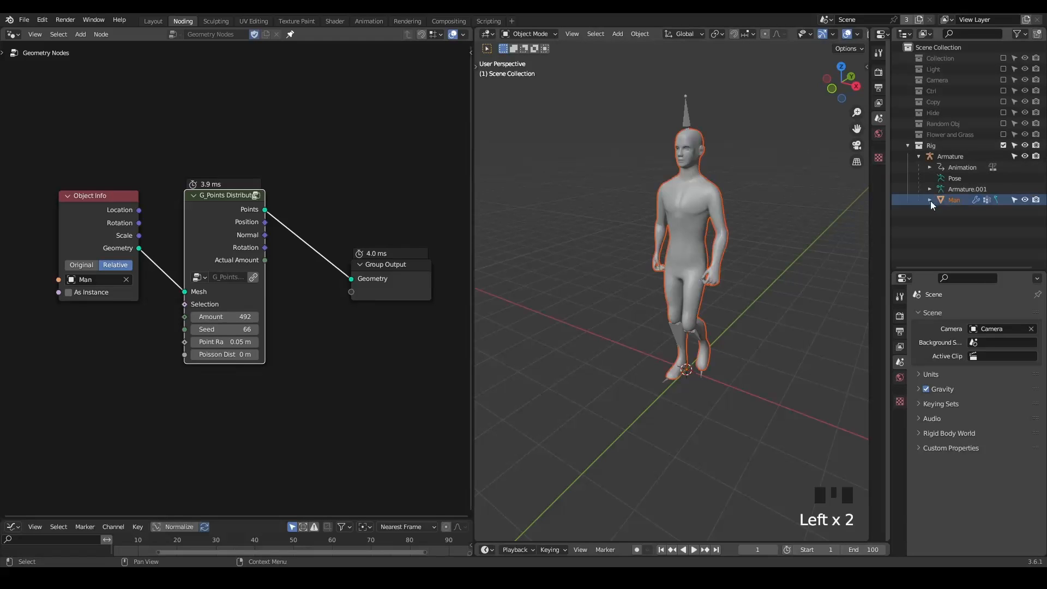
{"action": "left_click", "coordinate": [952, 201]}
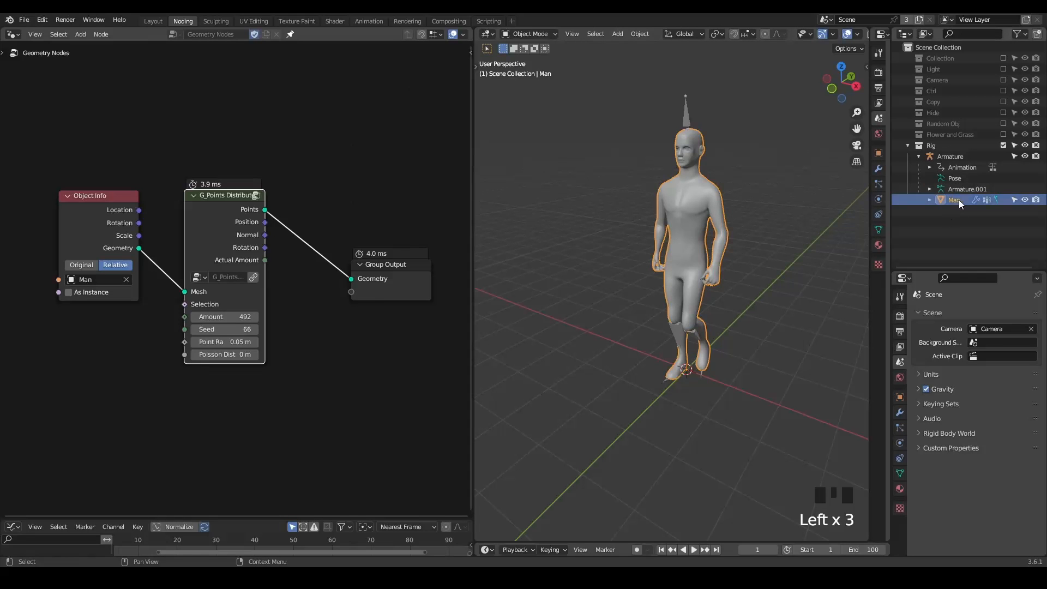
{"action": "key", "text": "shift+a"}
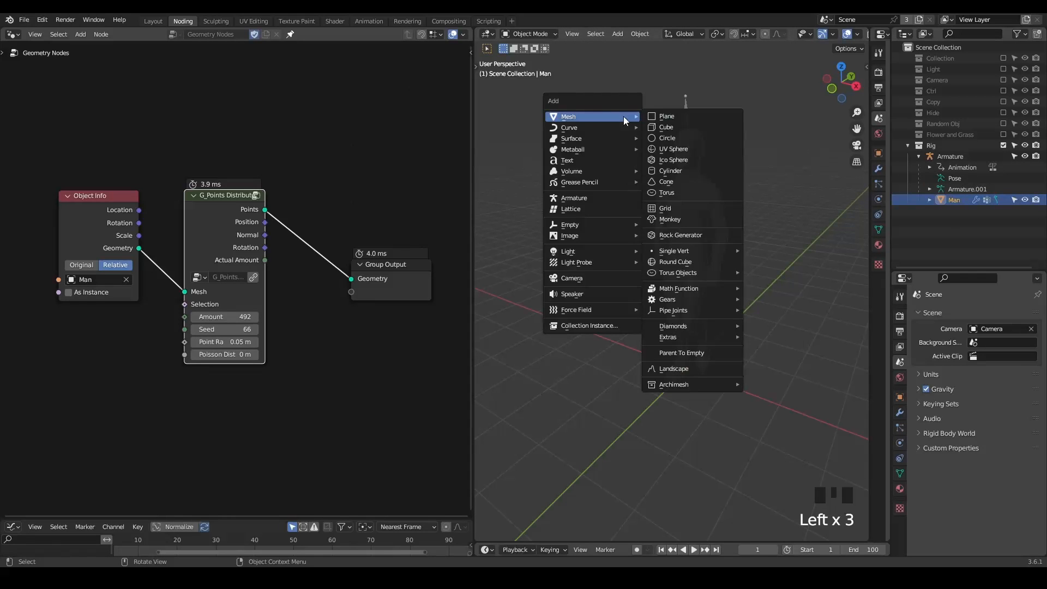
{"action": "mouse_move", "coordinate": [604, 125]}
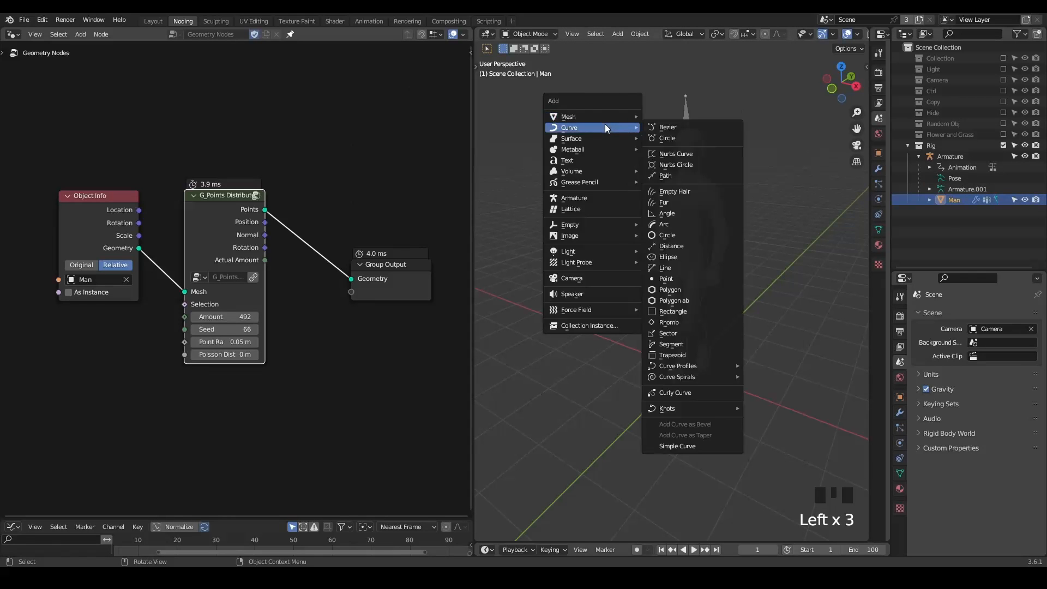
{"action": "left_click", "coordinate": [689, 192]}
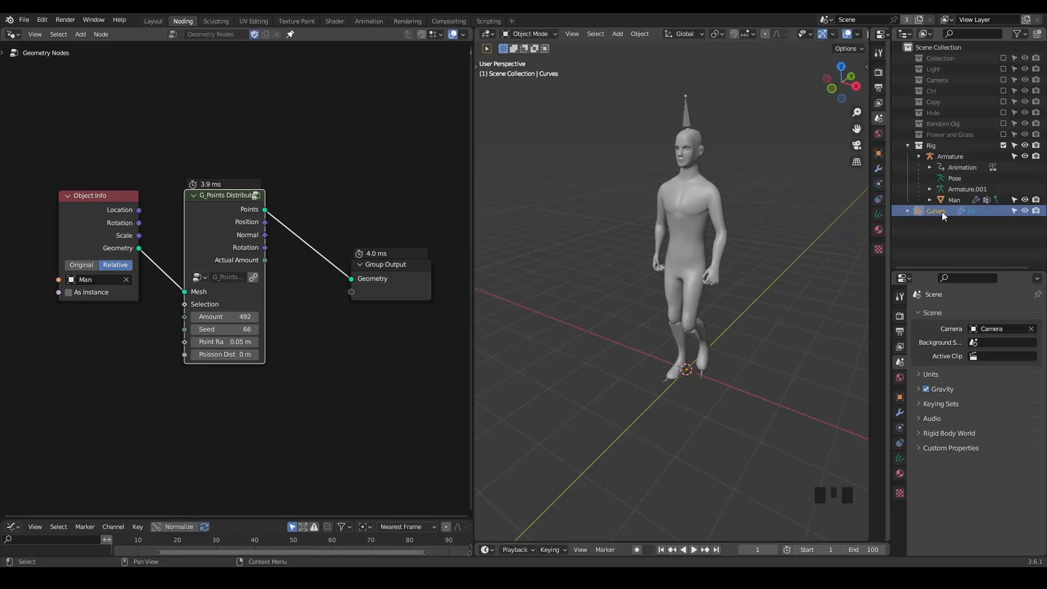
- Check whether Empty Hair can be added when no surface mesh is selected
{"action": "left_click", "coordinate": [743, 111]}
{"action": "key", "text": "shift+a"}
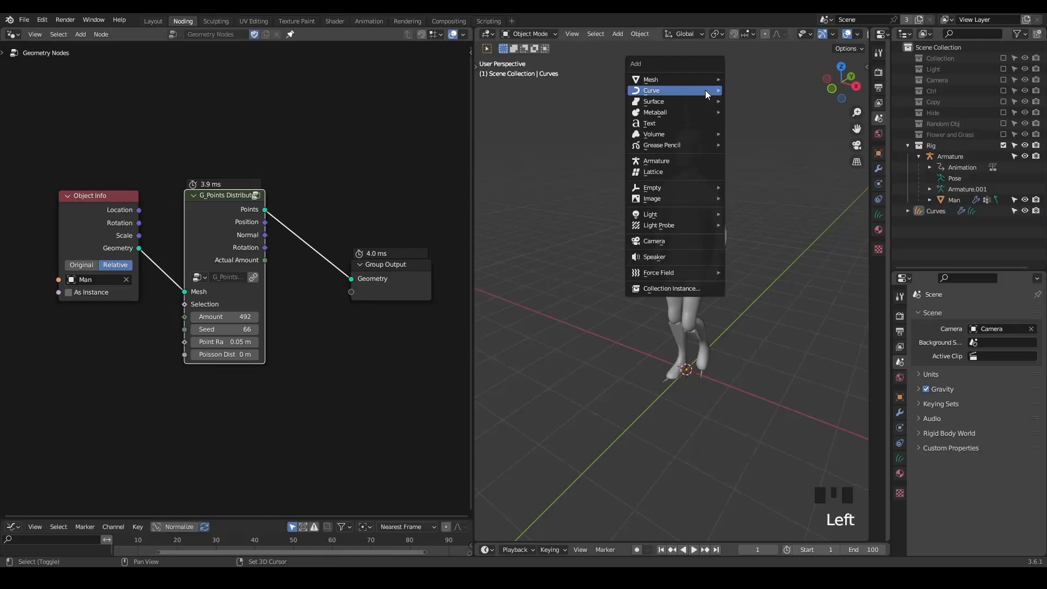
{"action": "mouse_move", "coordinate": [705, 90]}
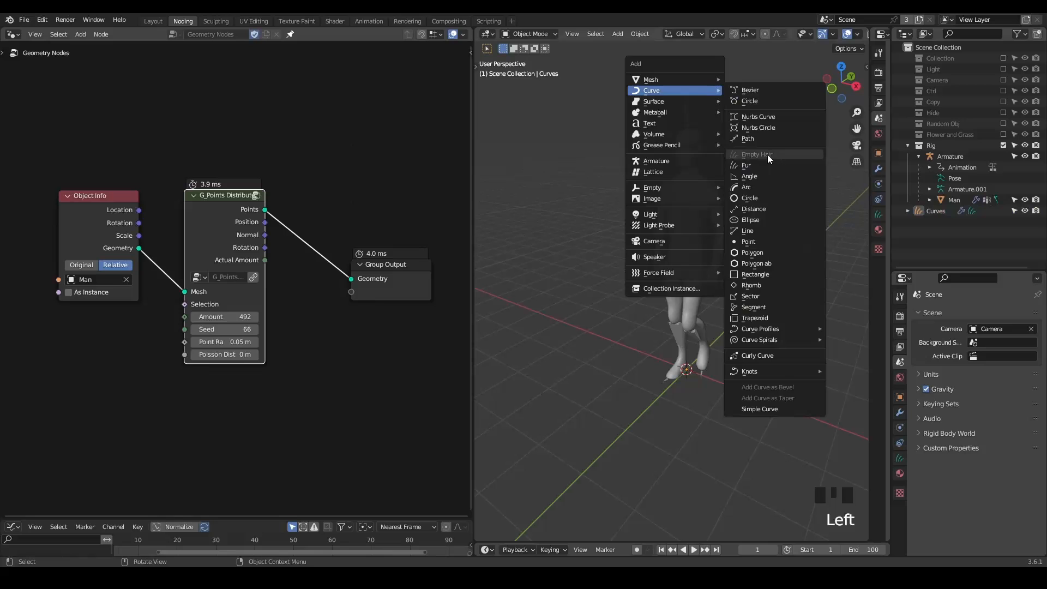
- Select the Curves object and unpin the node editor to display its Surface Deform modifier's node tree
{"action": "left_click", "coordinate": [935, 213]}
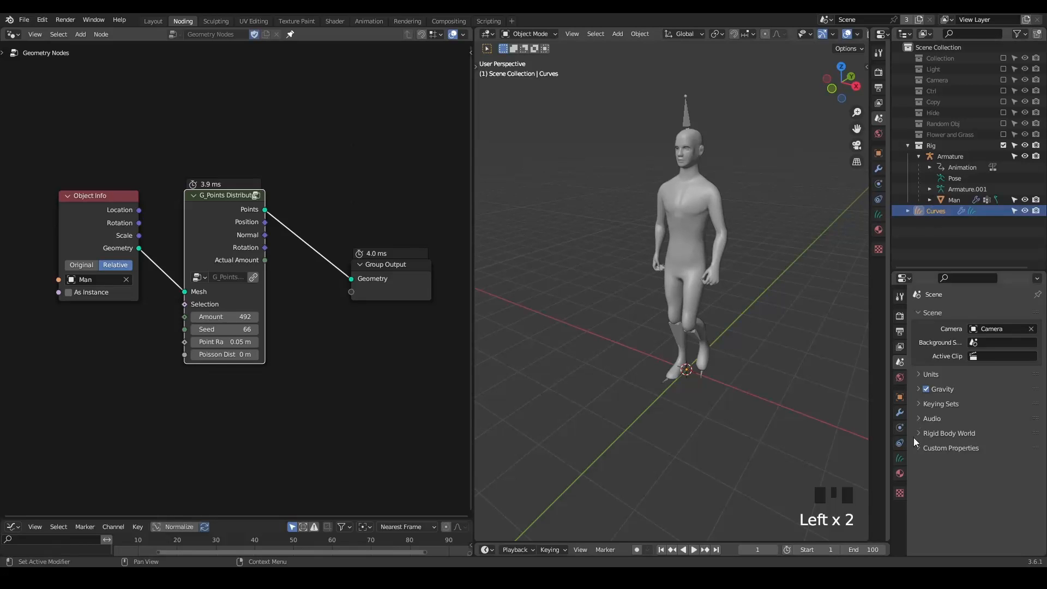
{"action": "left_click", "coordinate": [897, 417]}
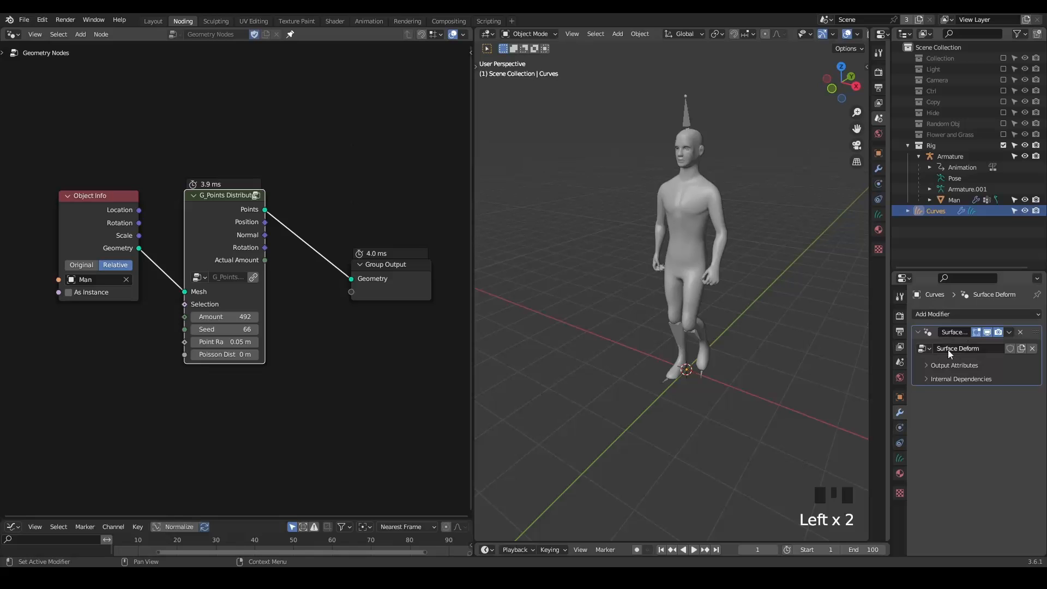
{"action": "left_click", "coordinate": [290, 35]}
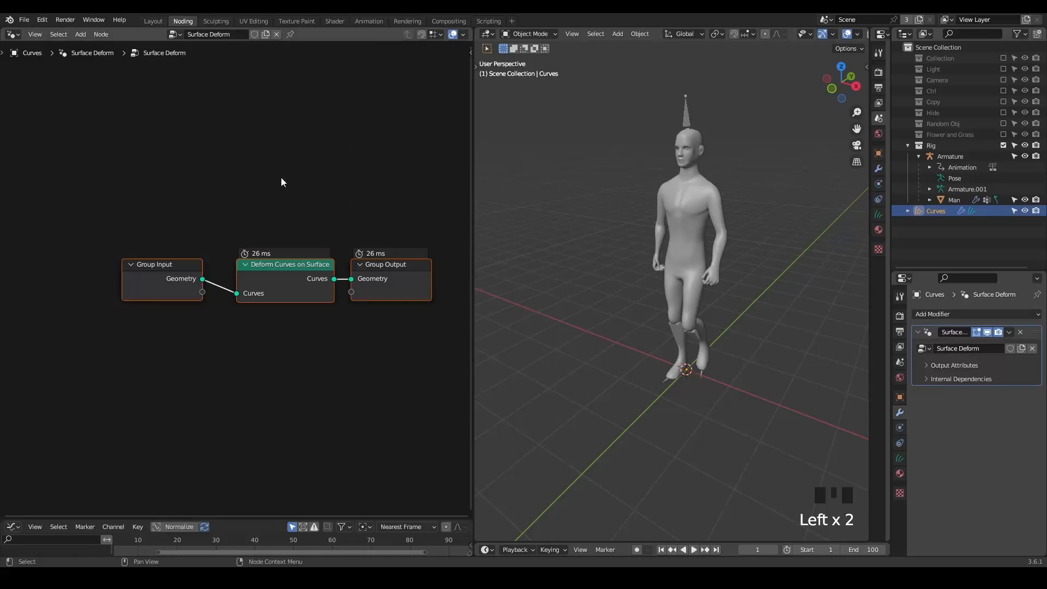
- Move the Group Input and Deform Curves on Surface nodes farther from Group Output to widen the gap
{"action": "left_click", "coordinate": [245, 286]}
{"action": "left_click_drag", "start_coordinate": [290, 209], "coordinate": [154, 409]}
{"action": "key", "text": "g"}
{"action": "key", "text": "x"}
{"action": "left_click", "coordinate": [230, 211]}
{"action": "middle_click_drag", "start_coordinate": [292, 220], "coordinate": [316, 191]}
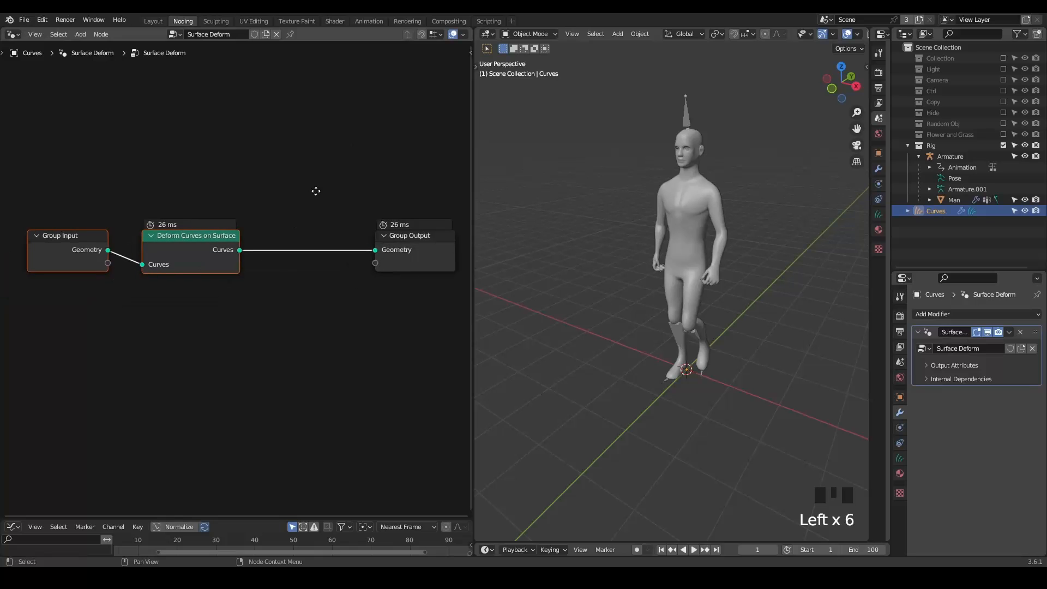
- Examine the Curves object's data settings for its attached surface and UV map
{"action": "left_click", "coordinate": [900, 457]}
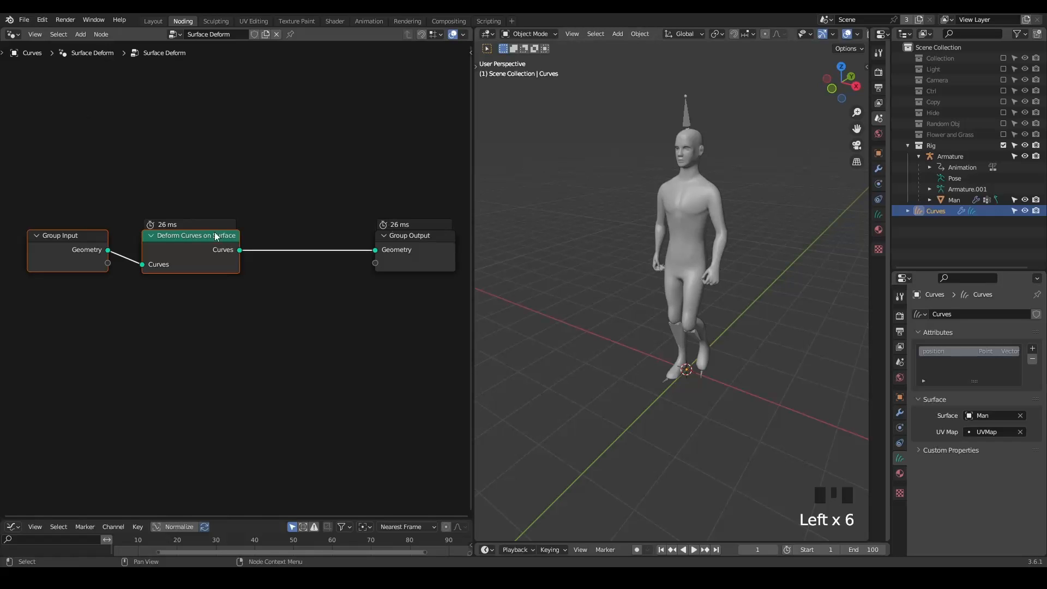
{"action": "double_click", "coordinate": [199, 223]}
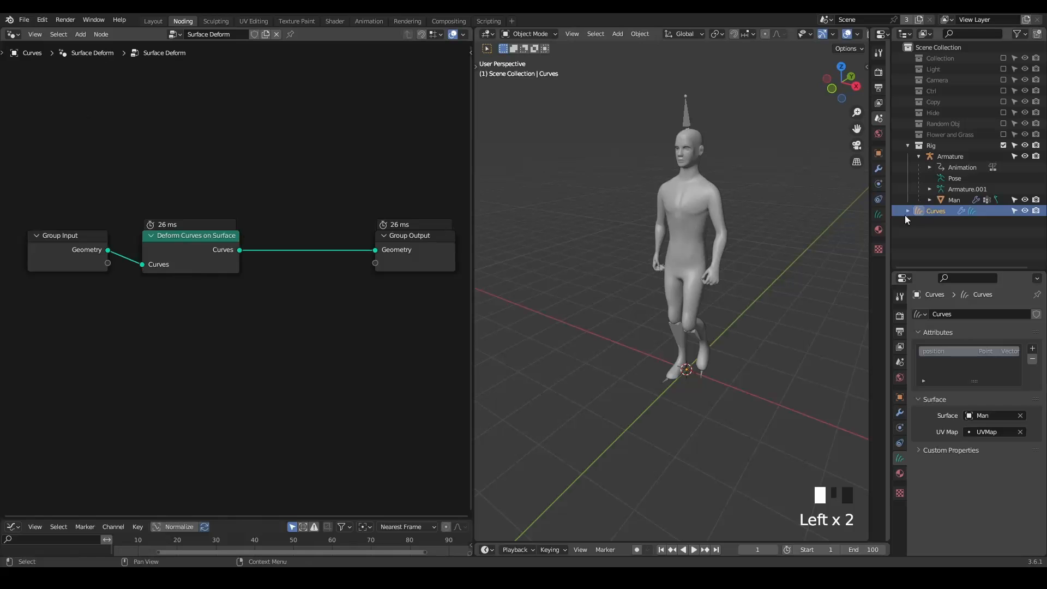
{"action": "left_click", "coordinate": [935, 216]}
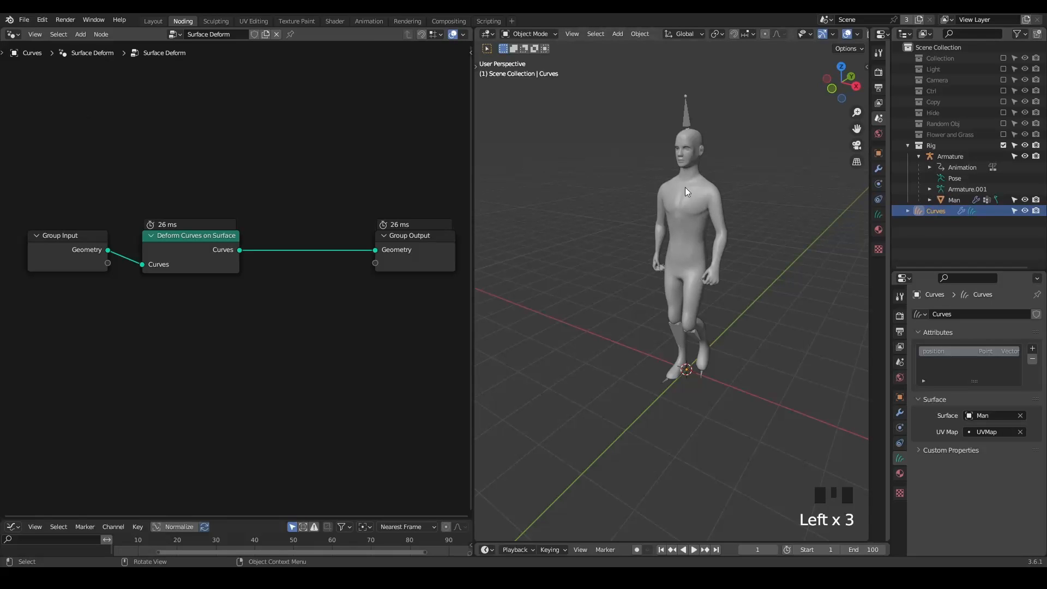
- Switch the Curves object to Sculpt Mode and activate the Add brush
{"action": "key", "text": "Tab"}
{"action": "left_click", "coordinate": [522, 33]}
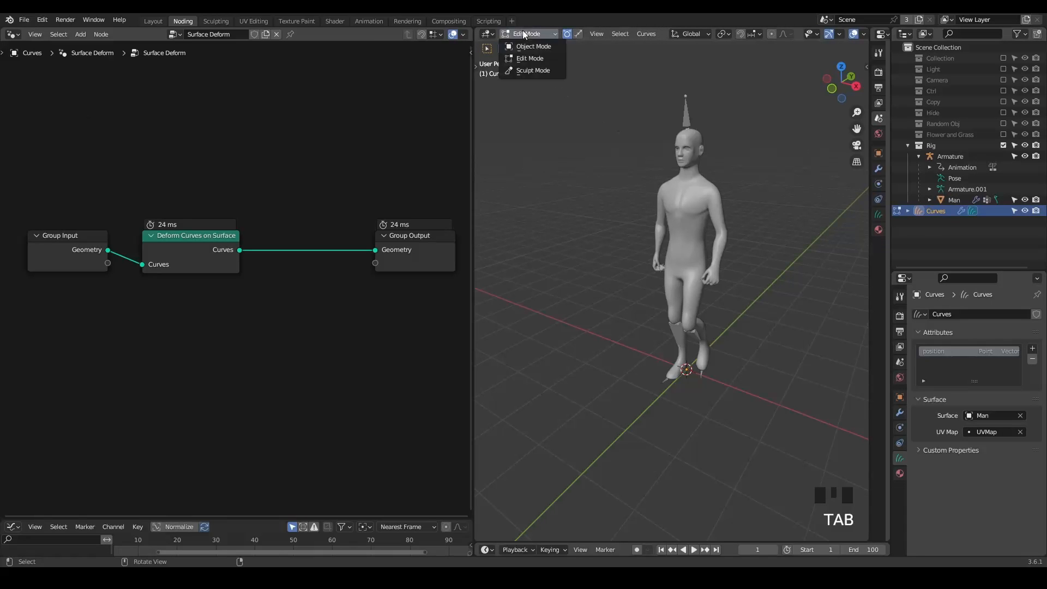
{"action": "left_click", "coordinate": [539, 71]}
{"action": "key", "text": "t"}
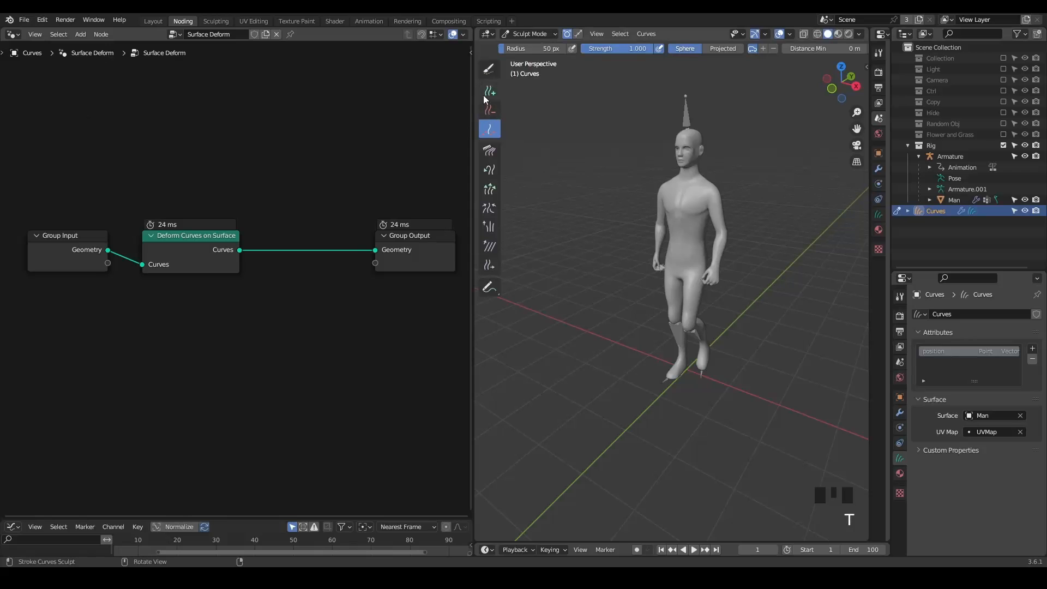
{"action": "left_click", "coordinate": [485, 93]}
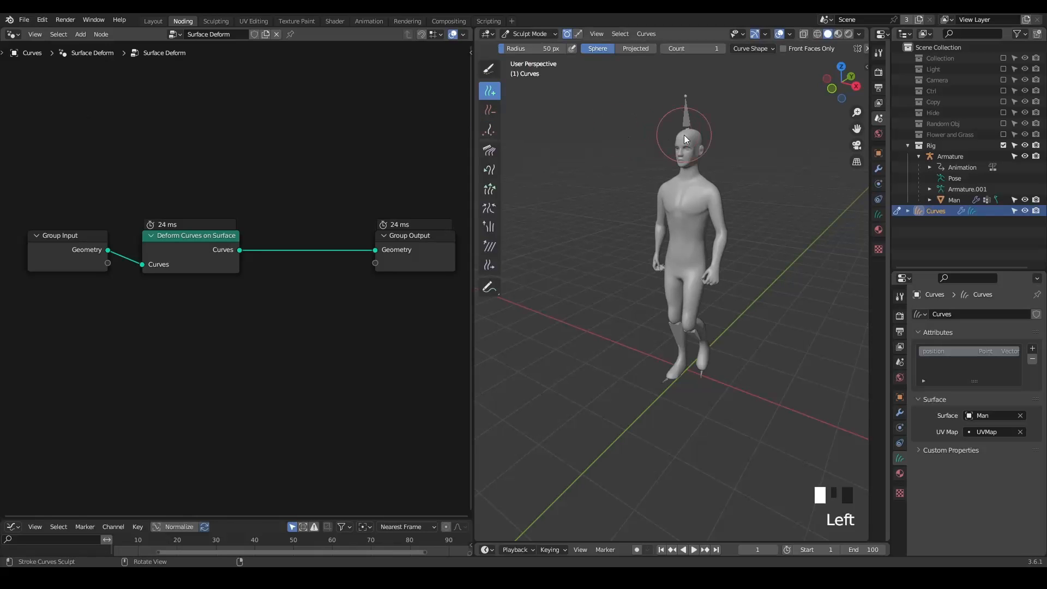
- Paint hair over the man's head, torso and legs, with the Add brush's Count raised to 74
{"action": "left_click_drag", "start_coordinate": [684, 136], "coordinate": [688, 236]}
{"action": "left_click_drag", "start_coordinate": [690, 164], "coordinate": [698, 190]}
{"action": "left_click_drag", "start_coordinate": [678, 49], "coordinate": [683, 96]}
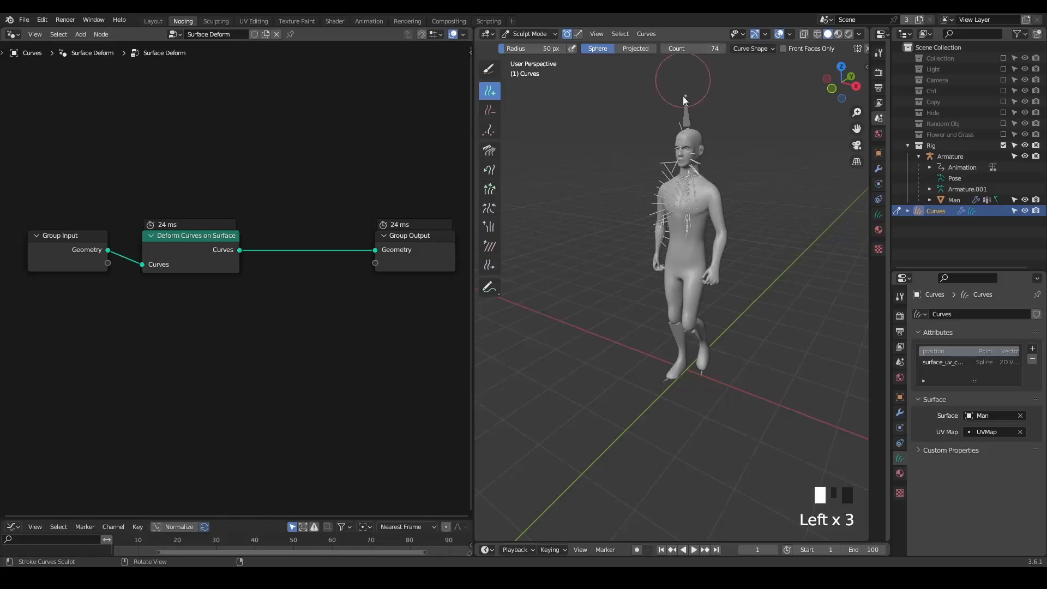
{"action": "mouse_move", "coordinate": [689, 145]}
{"action": "left_mouse_down"}
{"action": "mouse_move", "coordinate": [669, 293]}
{"action": "mouse_move", "coordinate": [694, 362]}
{"action": "left_mouse_up"}
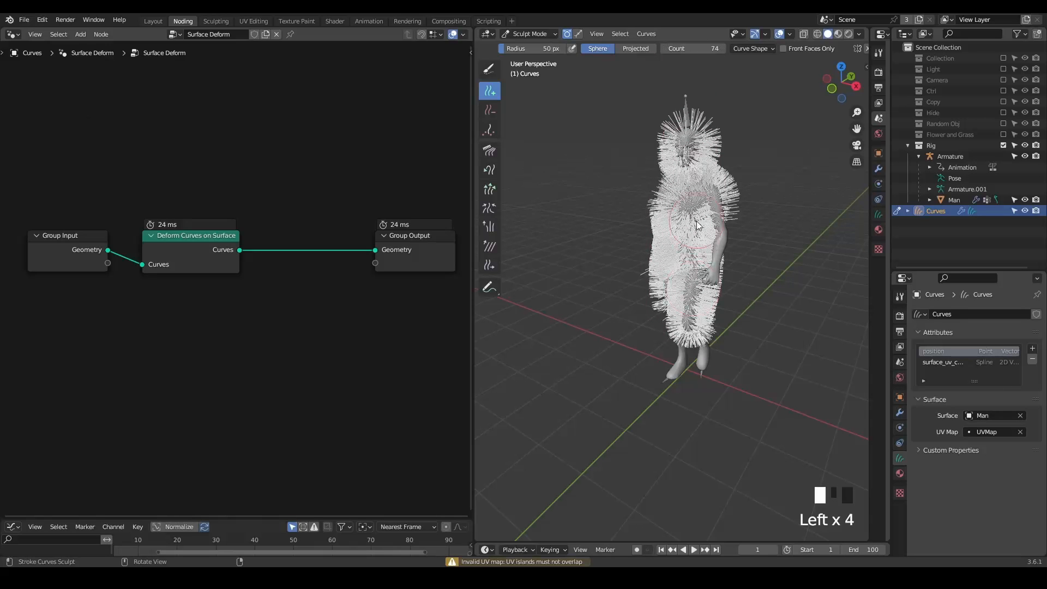
- Return to Object Mode, play the animation to check the hair on the moving body, and rewind to frame 1 with the toolbar hidden
{"action": "left_click", "coordinate": [527, 34]}
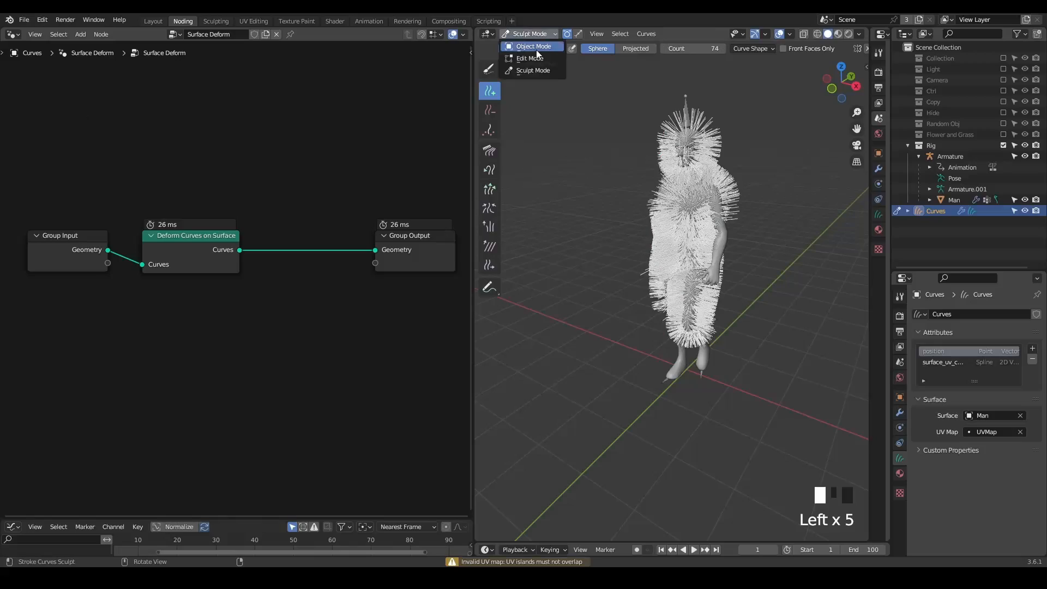
{"action": "left_click", "coordinate": [535, 50]}
{"action": "key", "text": "space"}
{"action": "scroll", "coordinate": [696, 160], "scroll_direction": "up", "scroll_amount": 2}
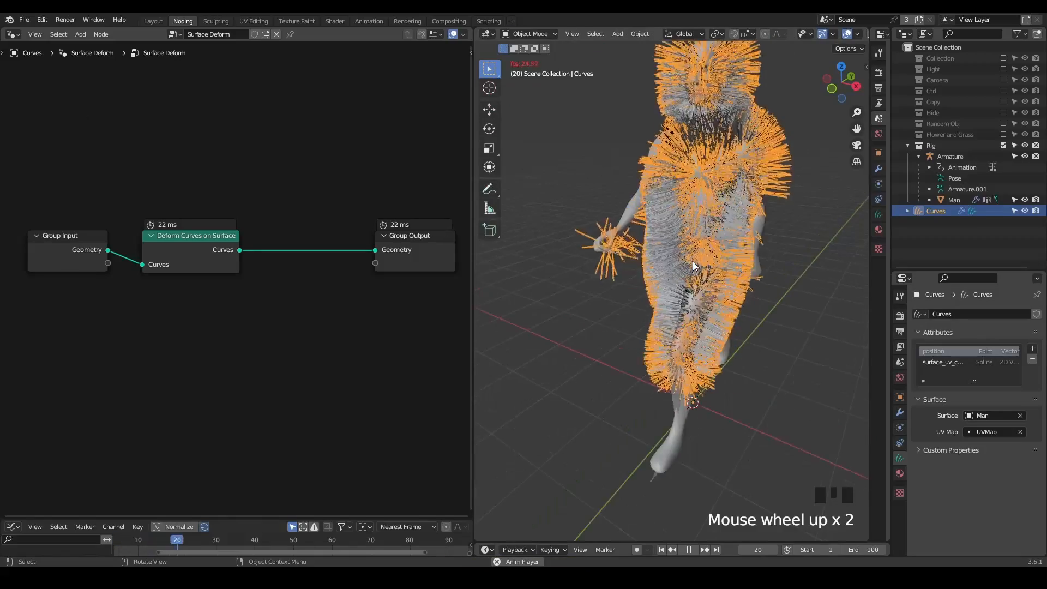
{"action": "middle_click_drag", "start_coordinate": [657, 253], "coordinate": [617, 222]}
{"action": "scroll", "coordinate": [715, 257], "scroll_direction": "up", "scroll_amount": 2}
{"action": "scroll", "coordinate": [660, 282], "scroll_direction": "down", "scroll_amount": 1}
{"action": "key", "text": "space"}
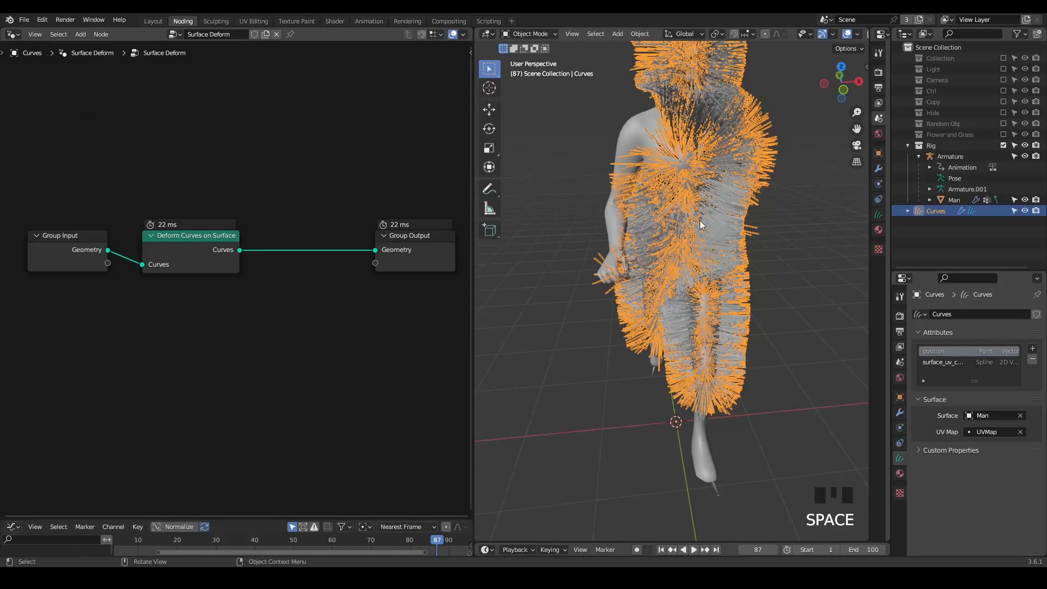
{"action": "key", "text": "shift+space"}
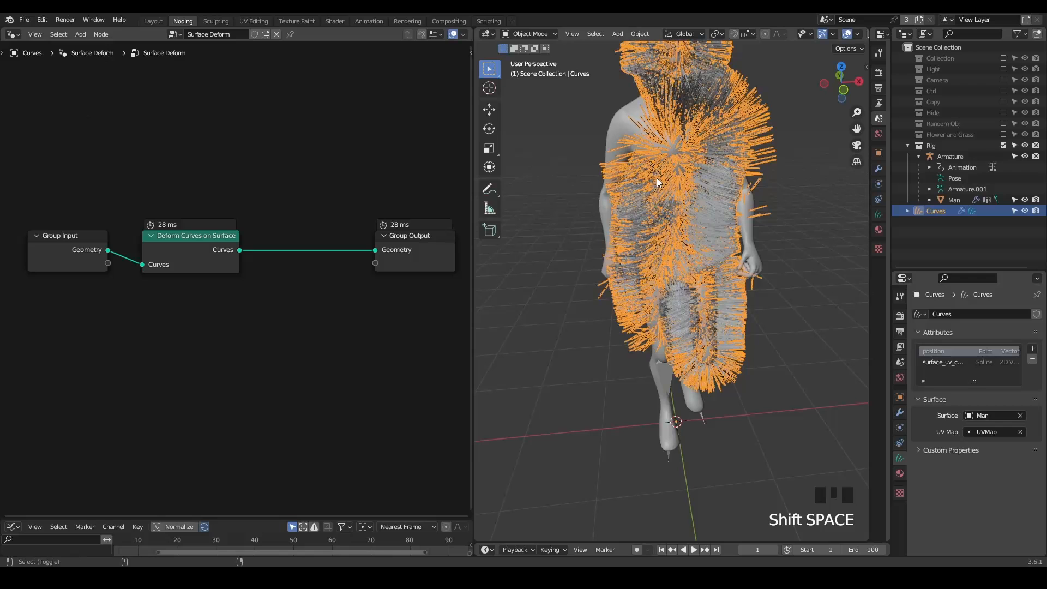
{"action": "key", "text": "ctrl+shift+alt+q"}
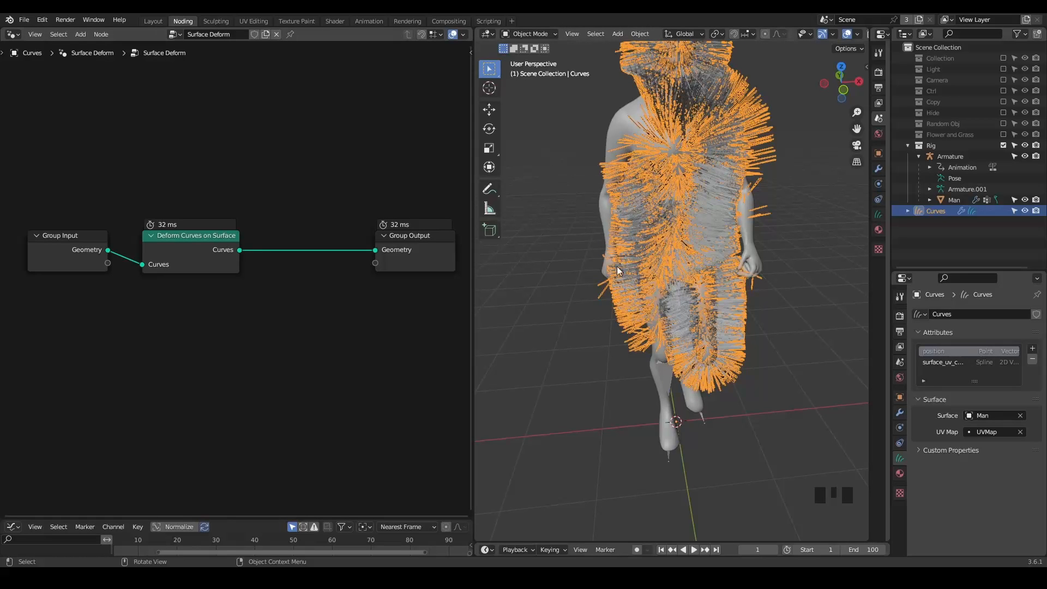
{"action": "key", "text": "t"}
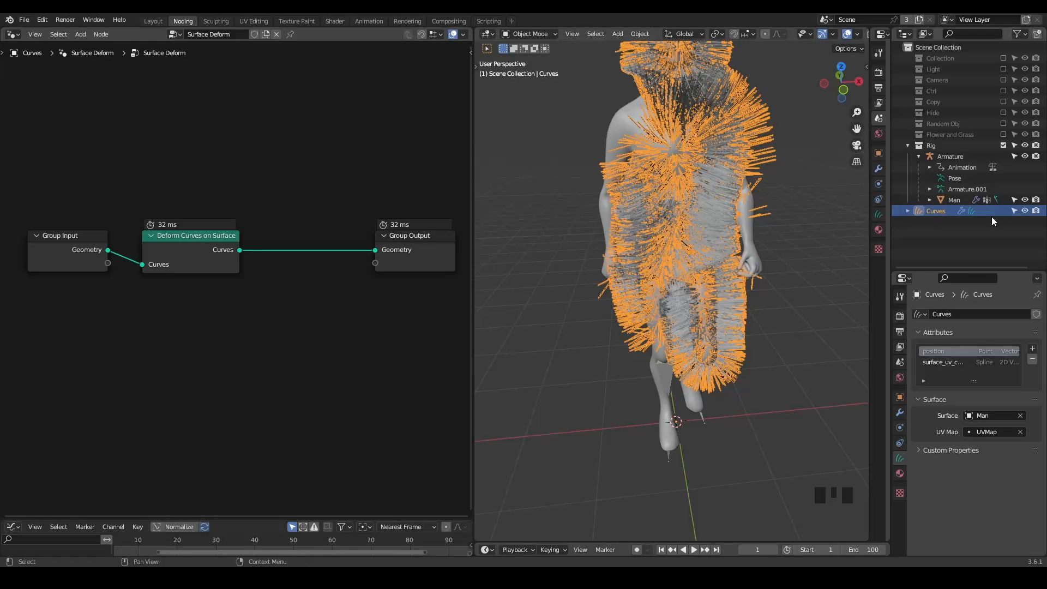
- Hide the Curves object, enable the excluded Collection collection and select its Plane object to show its point distribution nodes
{"action": "left_click", "coordinate": [1025, 210]}
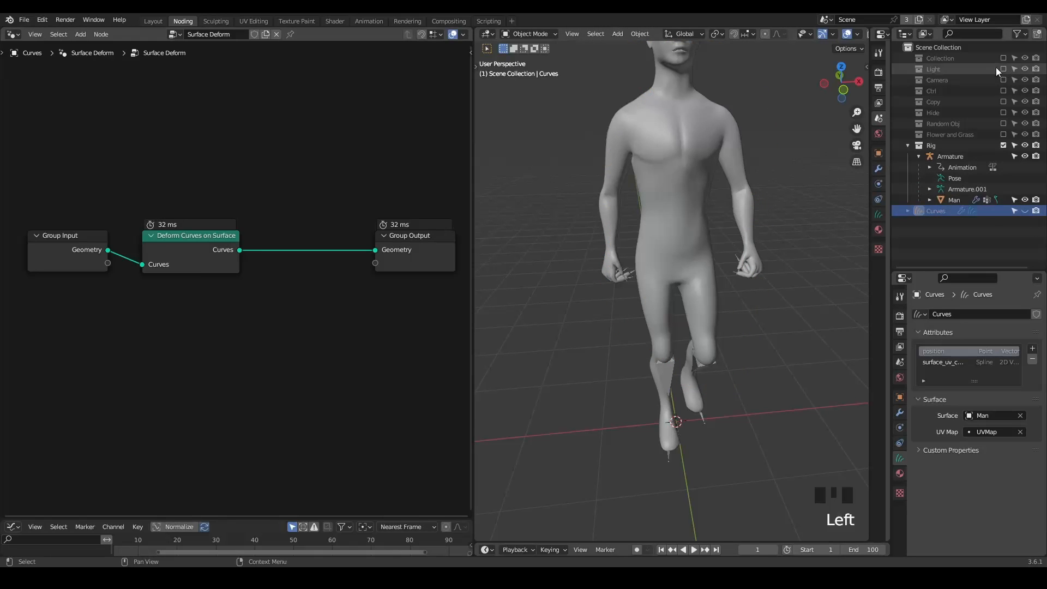
{"action": "left_click", "coordinate": [1004, 59]}
{"action": "left_click", "coordinate": [907, 152]}
{"action": "left_click", "coordinate": [943, 71]}
{"action": "middle_click_drag", "start_coordinate": [339, 207], "coordinate": [314, 196]}
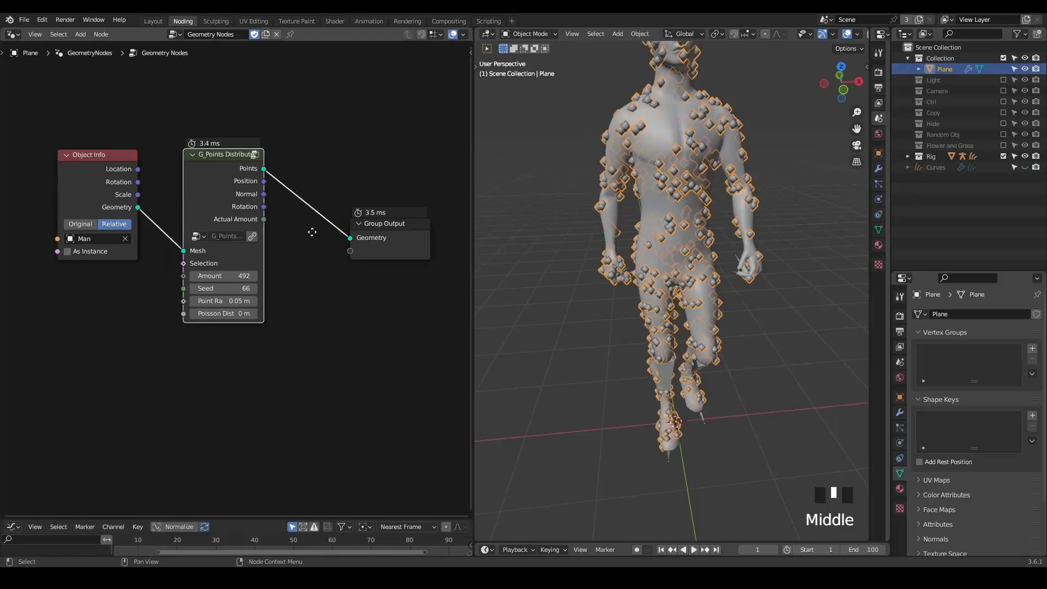
{"action": "middle_click_drag", "start_coordinate": [636, 254], "coordinate": [613, 254]}
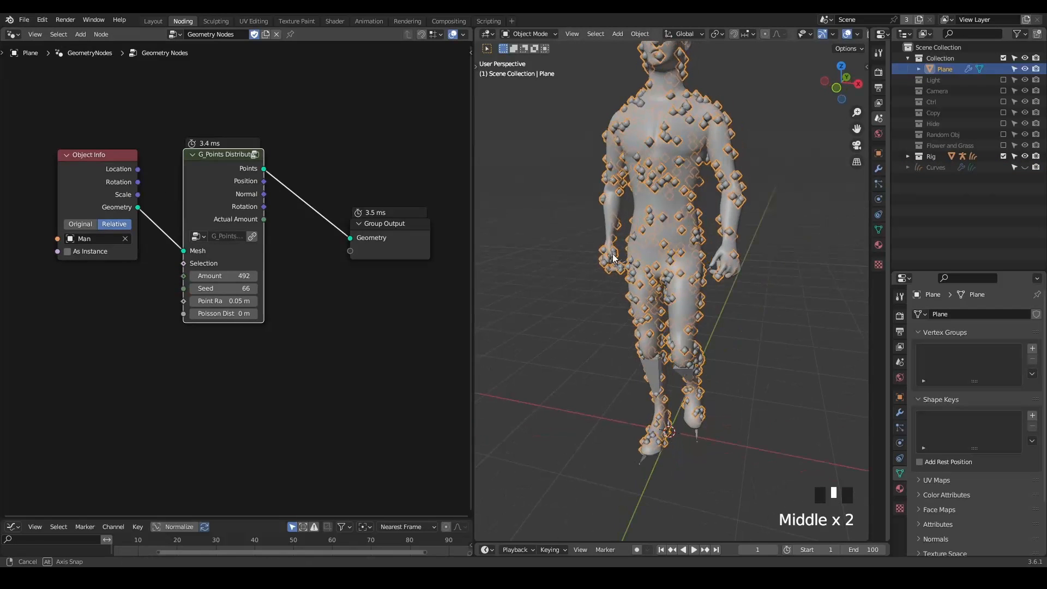
- Exclude the Rig collection from the view layer and set the point distribution node's Amount to 1079
{"action": "left_click", "coordinate": [1006, 155]}
{"action": "mouse_move", "coordinate": [217, 276]}
{"action": "left_mouse_down"}
{"action": "mouse_move", "coordinate": [257, 276]}
{"action": "mouse_move", "coordinate": [217, 274]}
{"action": "left_mouse_up"}
{"action": "middle_click_drag", "start_coordinate": [277, 279], "coordinate": [180, 261]}
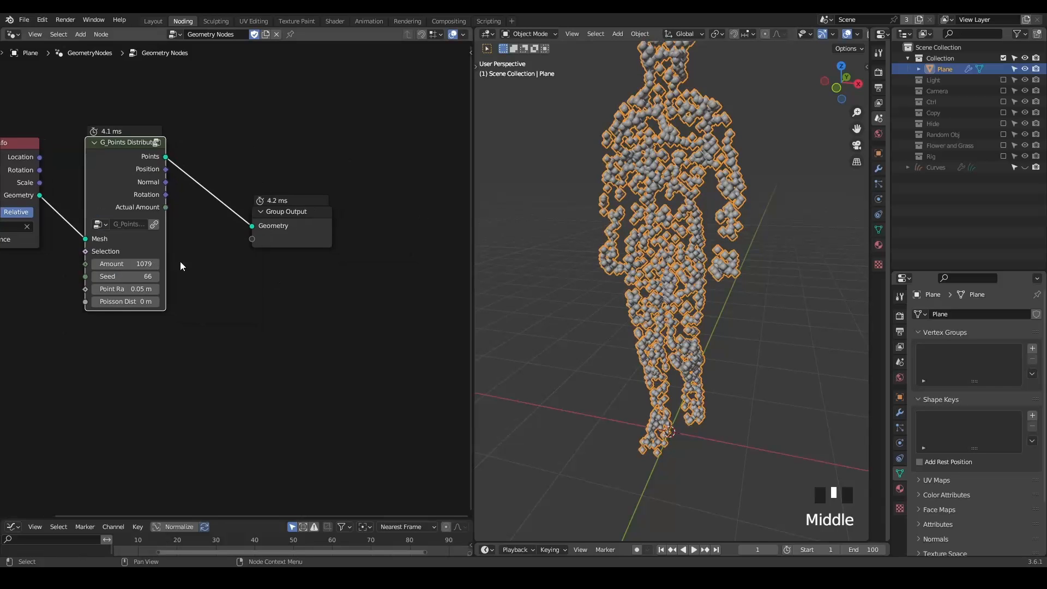
- Insert an Instance on Points node on the link between the point distribution node and the Group Output
{"action": "scroll", "coordinate": [180, 261], "scroll_direction": "down", "scroll_amount": 3}
{"action": "left_click_drag", "start_coordinate": [253, 218], "coordinate": [415, 203]}
{"action": "key", "text": "ctrl+a"}
{"action": "type", "text": "instance on"}
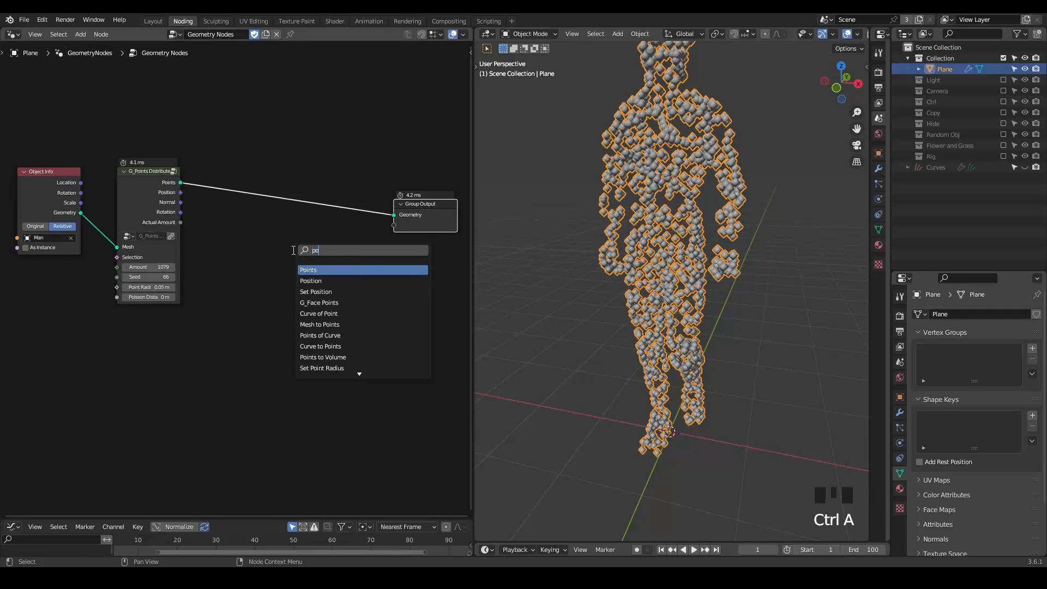
{"action": "key", "text": "Return"}
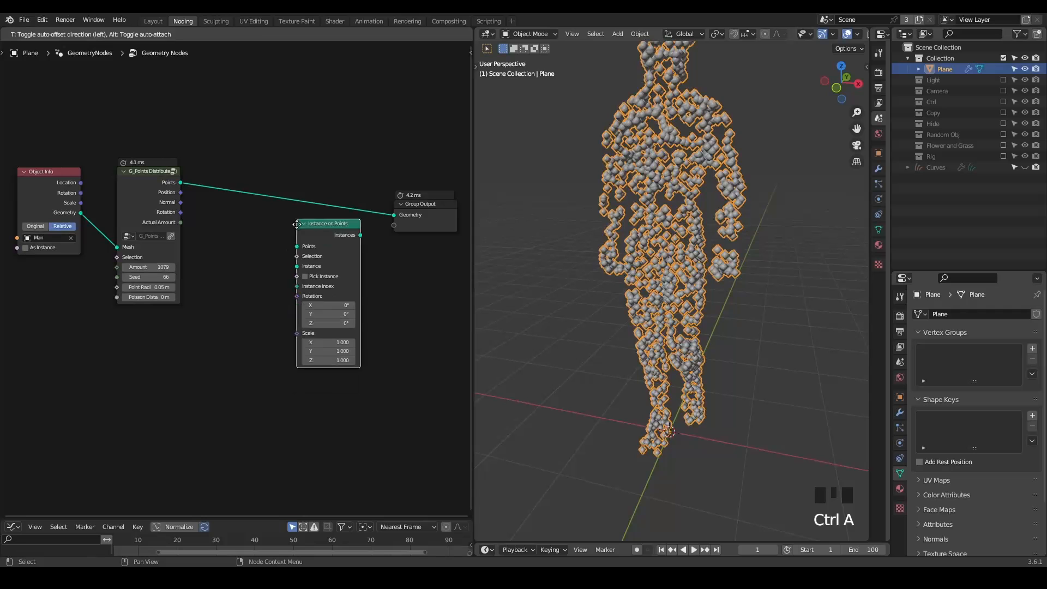
{"action": "left_click", "coordinate": [294, 189]}
{"action": "middle_click_drag", "start_coordinate": [227, 319], "coordinate": [264, 291]}
{"action": "scroll", "coordinate": [264, 291], "scroll_direction": "up", "scroll_amount": 2}
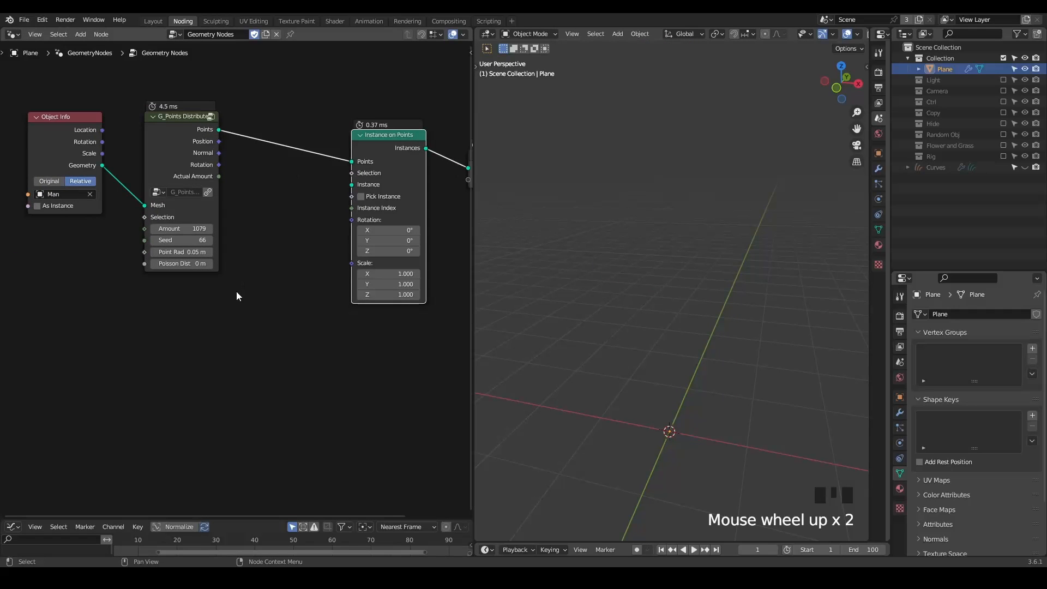
- Add the Random Obj collection to the node tree with Separate Children and feed it into Instance on Points with Pick Instance enabled
{"action": "left_click_drag", "start_coordinate": [948, 136], "coordinate": [107, 296]}
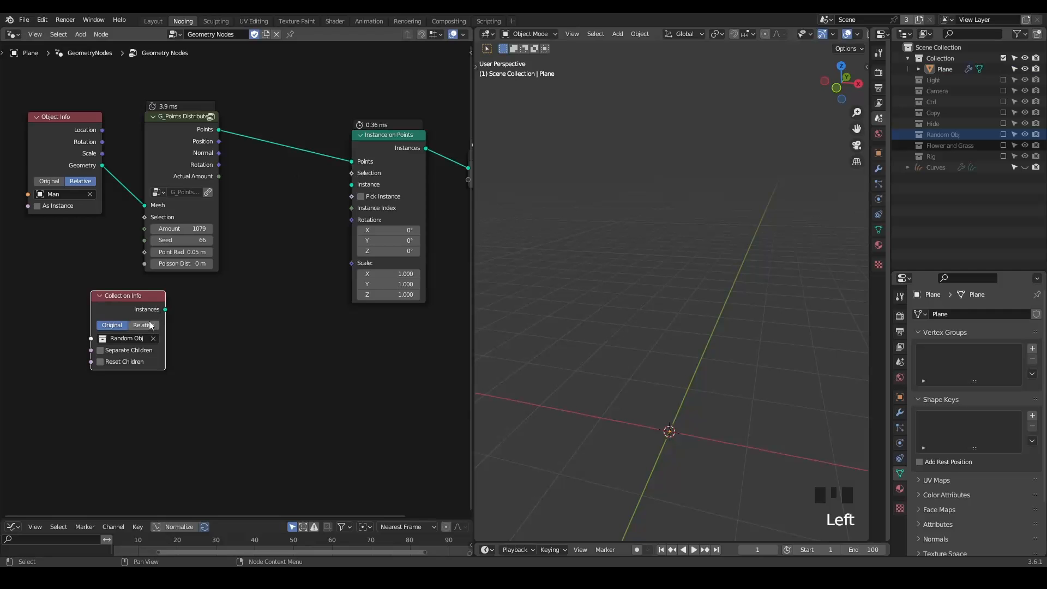
{"action": "left_click", "coordinate": [128, 350]}
{"action": "left_click_drag", "start_coordinate": [165, 310], "coordinate": [366, 188]}
{"action": "left_click", "coordinate": [360, 196]}
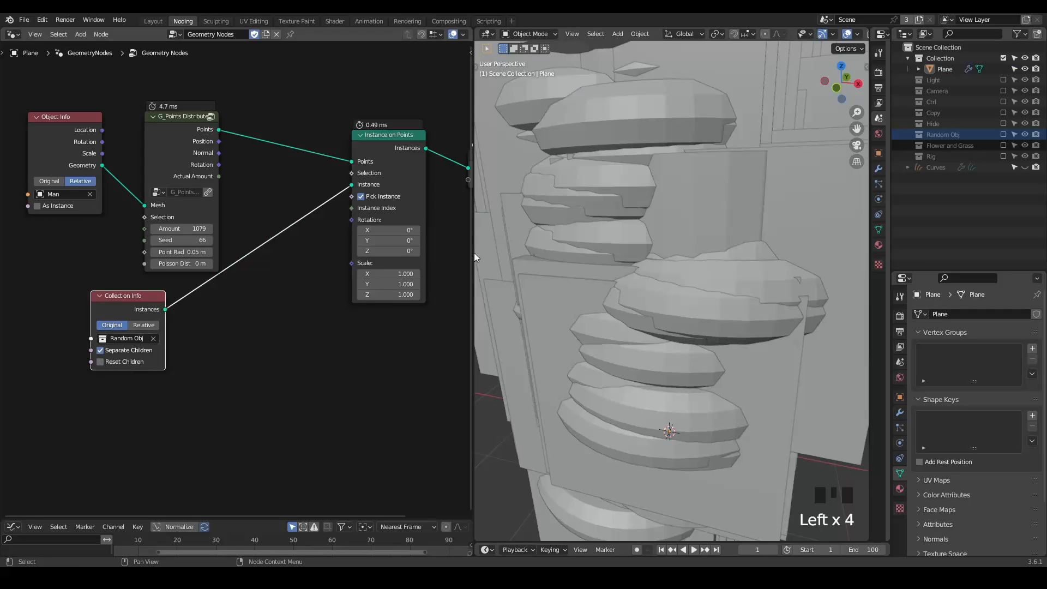
- Add a G_Value Precision node, connect it to the Scale of Instance on Points and set its Value to 0.430
{"action": "key", "text": "ctrl+a"}
{"action": "type", "text": "value pre"}
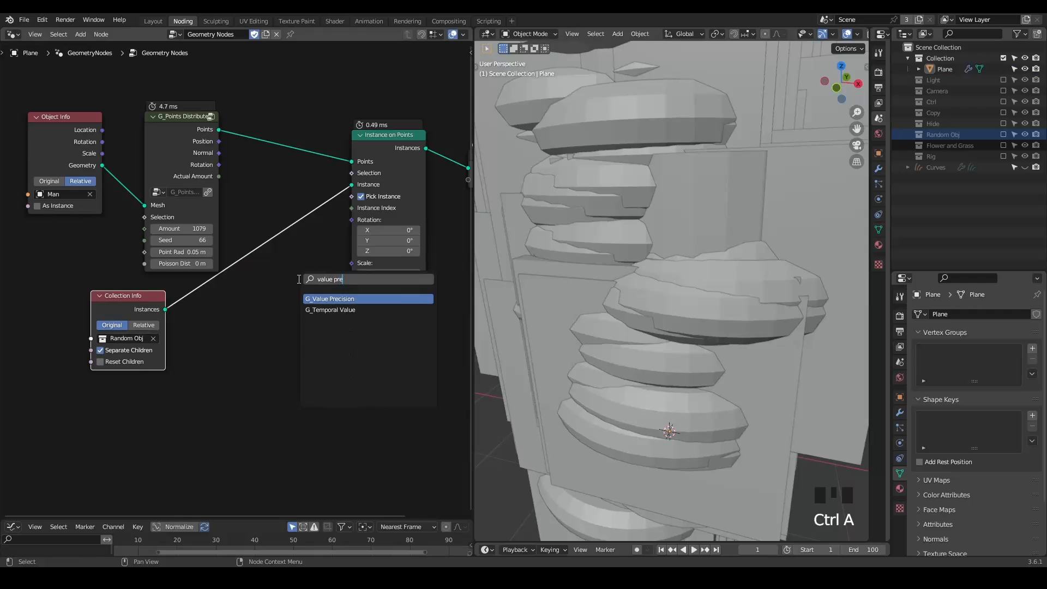
{"action": "key", "text": "Return"}
{"action": "left_click", "coordinate": [235, 302]}
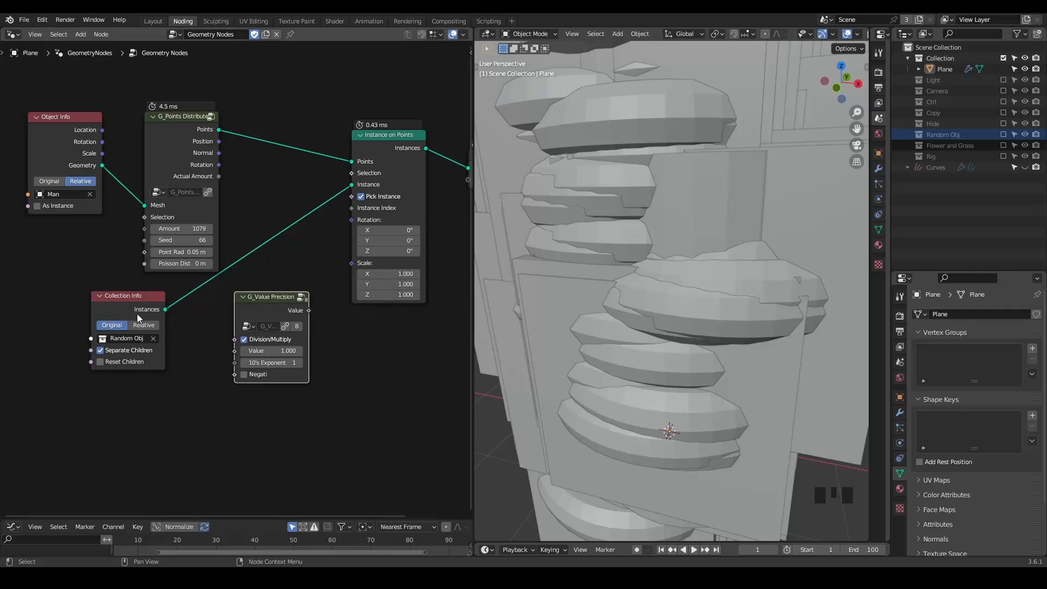
{"action": "left_click_drag", "start_coordinate": [313, 314], "coordinate": [351, 263]}
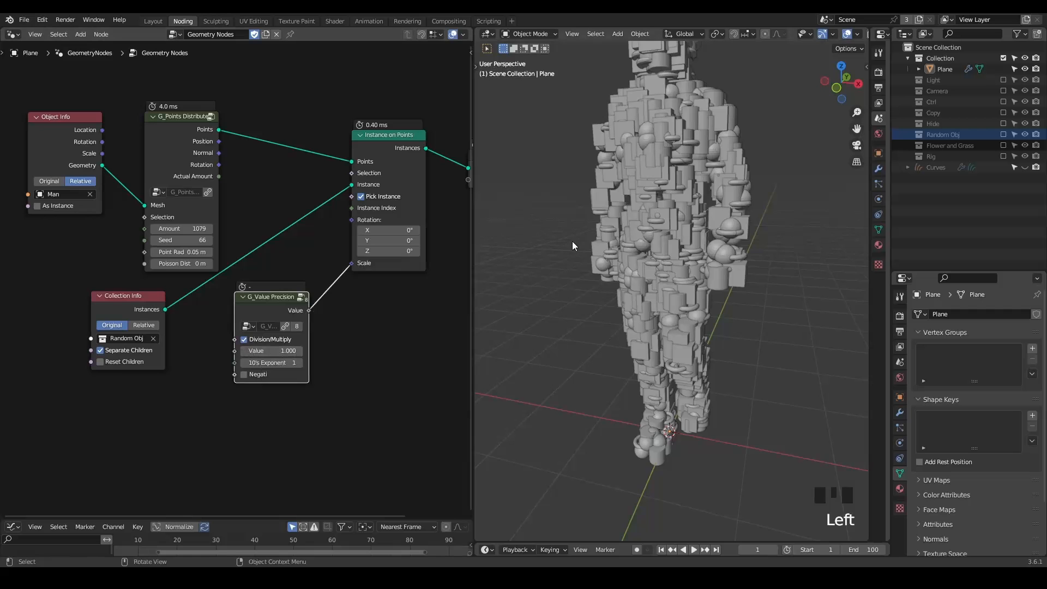
{"action": "middle_click_drag", "start_coordinate": [571, 241], "coordinate": [580, 273], "text": "shift"}
{"action": "mouse_move", "coordinate": [274, 351]}
{"action": "left_mouse_down", "text": "shift"}
{"action": "mouse_move", "coordinate": [241, 351]}
{"action": "mouse_move", "coordinate": [274, 350]}
{"action": "left_mouse_up", "text": "shift"}
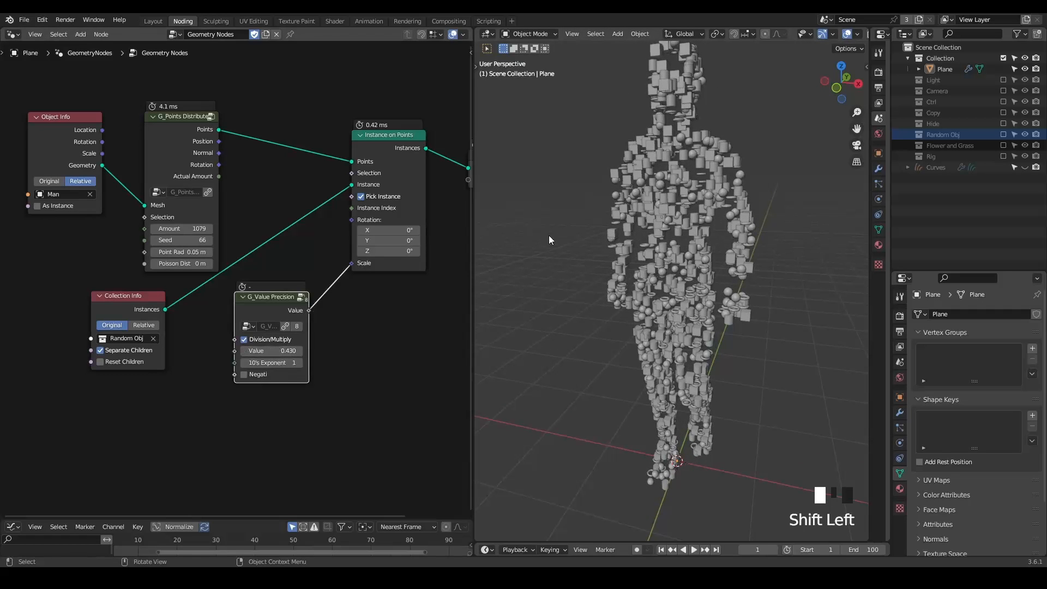
- Play the animation to check how the instances move with the body, and rewind to frame 1
{"action": "key", "text": "space"}
{"action": "middle_click_drag", "start_coordinate": [624, 212], "coordinate": [650, 211]}
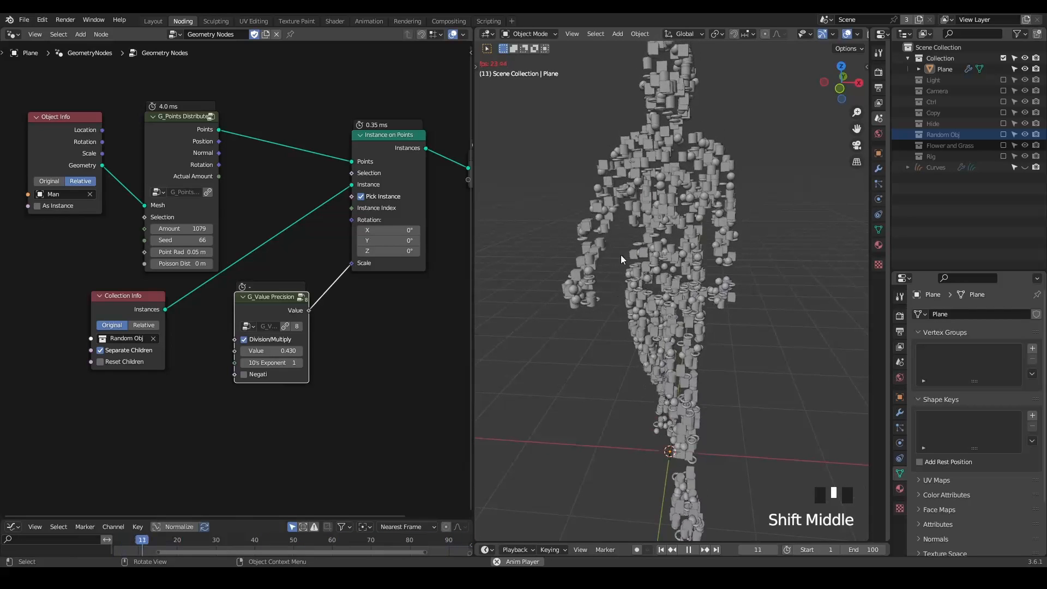
{"action": "key", "text": "space"}
{"action": "key", "text": "shift+space"}
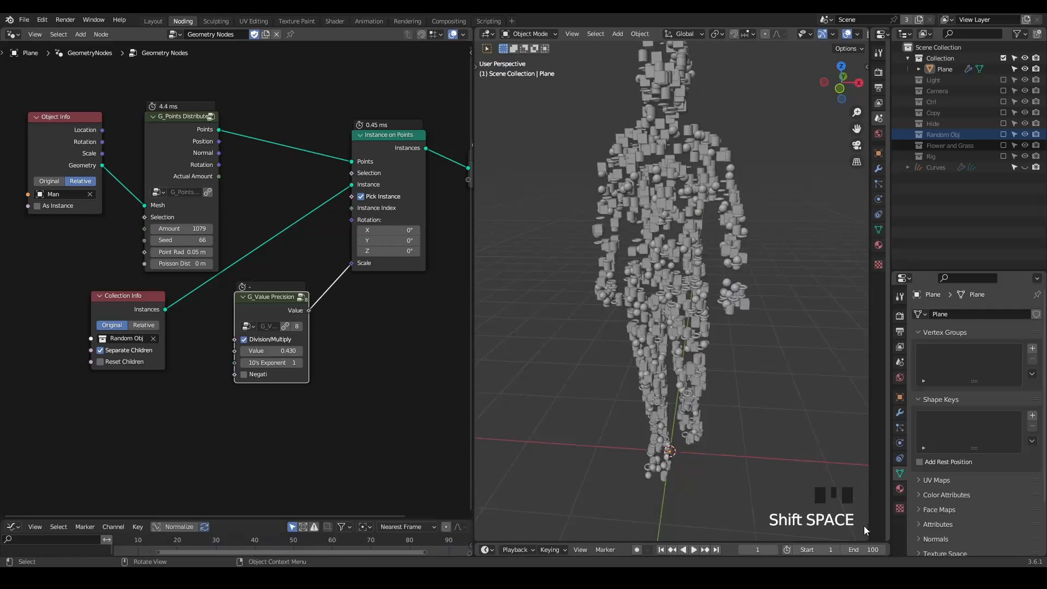
- Set the animation's end frame to 8000
{"action": "left_click", "coordinate": [867, 551]}
{"action": "type", "text": "300"}
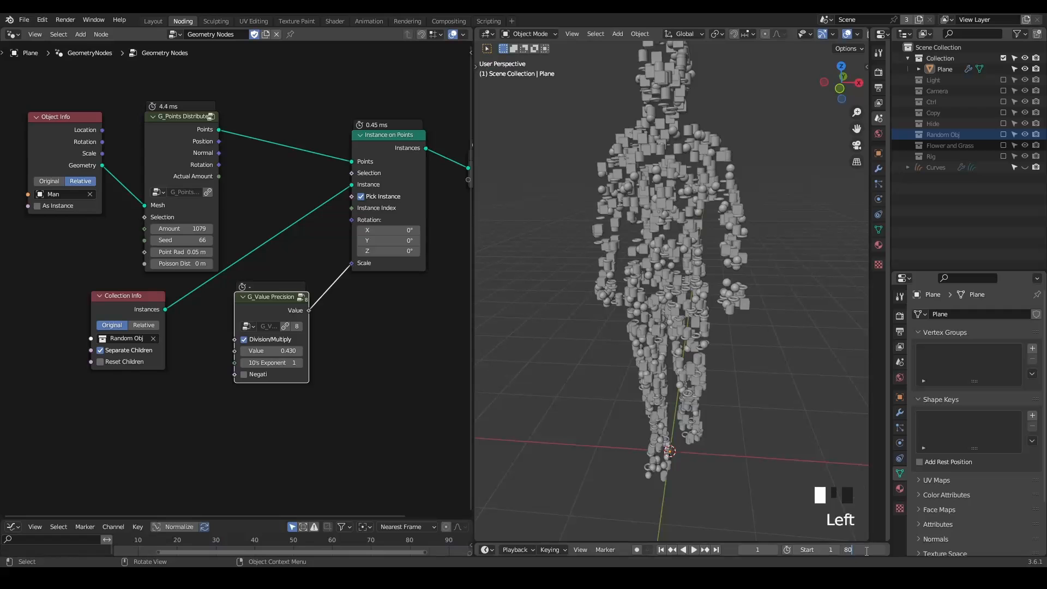
{"action": "key", "text": "Return"}
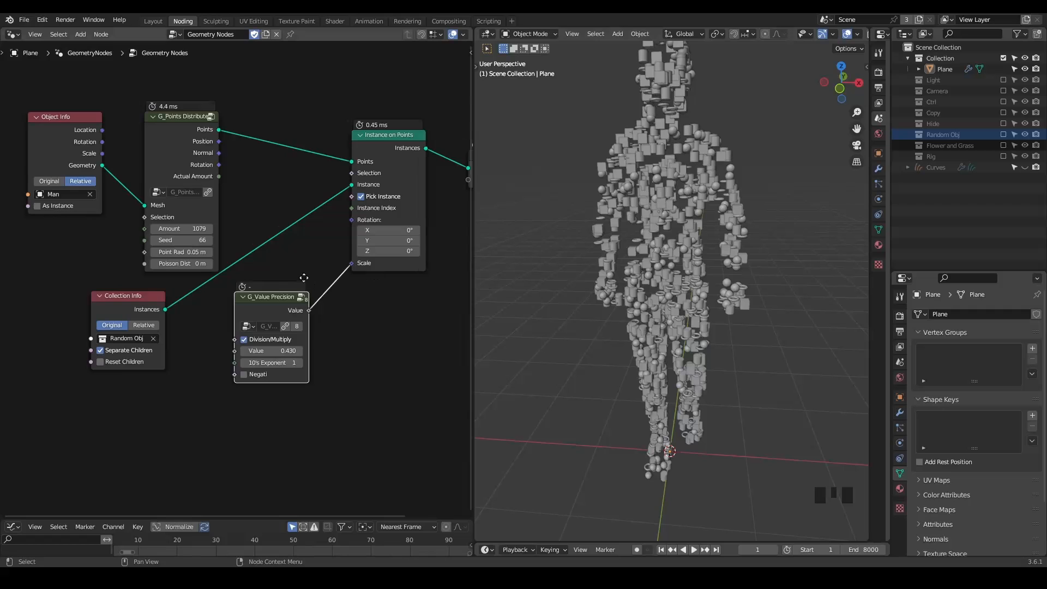
- Insert a G_Dynamic Surface Sampling node between the point distribution node and Instance on Points
{"action": "middle_click_drag", "start_coordinate": [304, 278], "coordinate": [275, 312]}
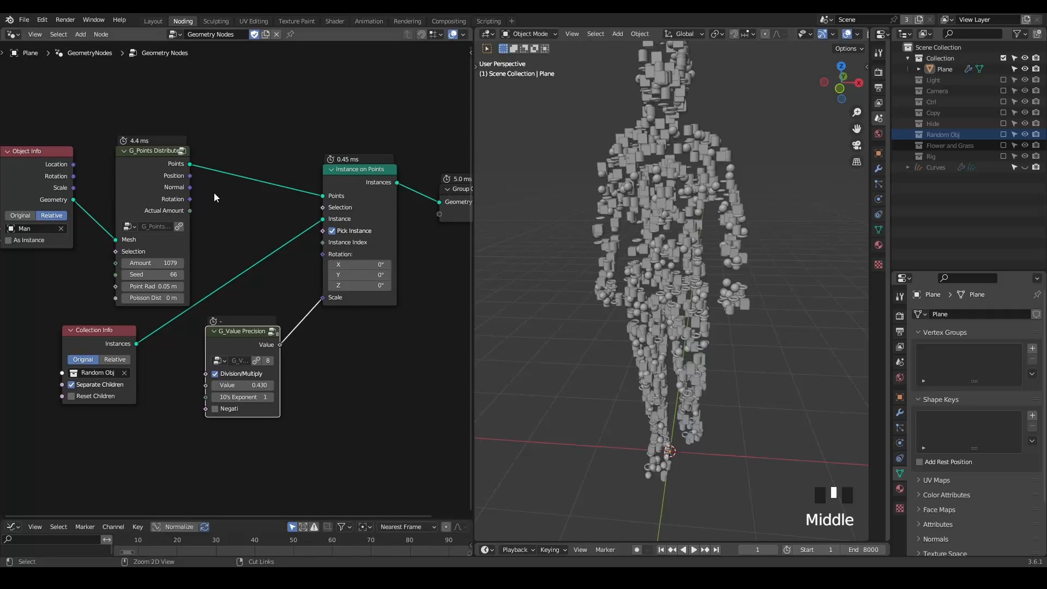
{"action": "key", "text": "ctrl+a"}
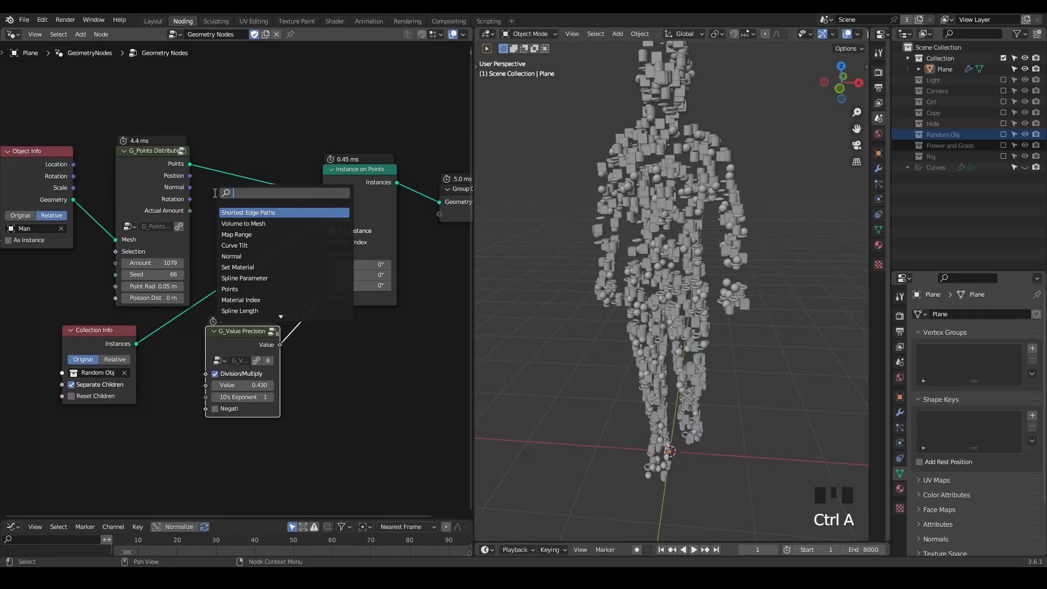
{"action": "type", "text": "dynamic"}
{"action": "key", "text": "Down"}
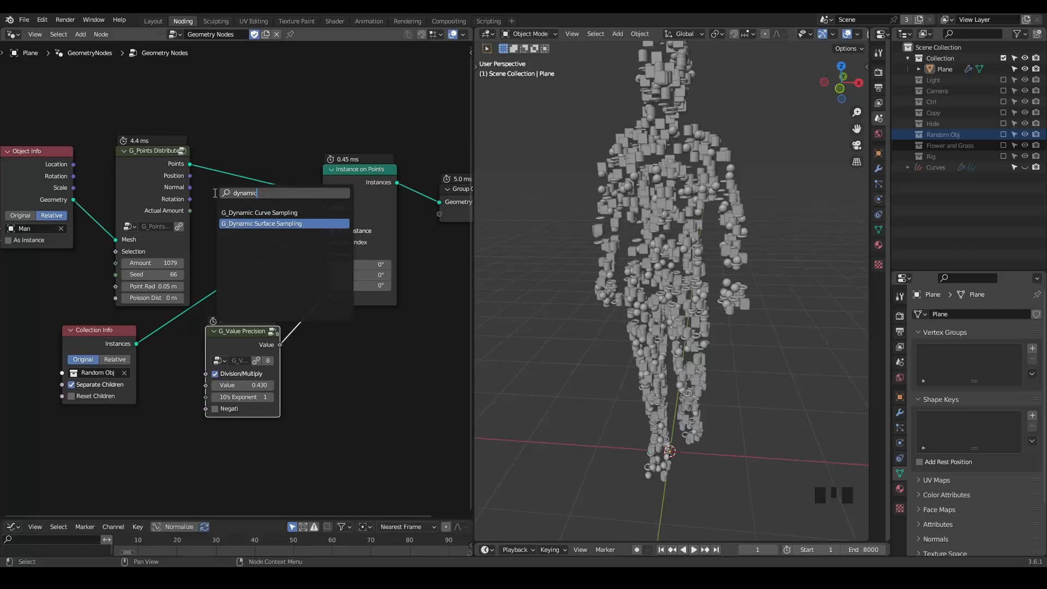
{"action": "key", "text": "Return"}
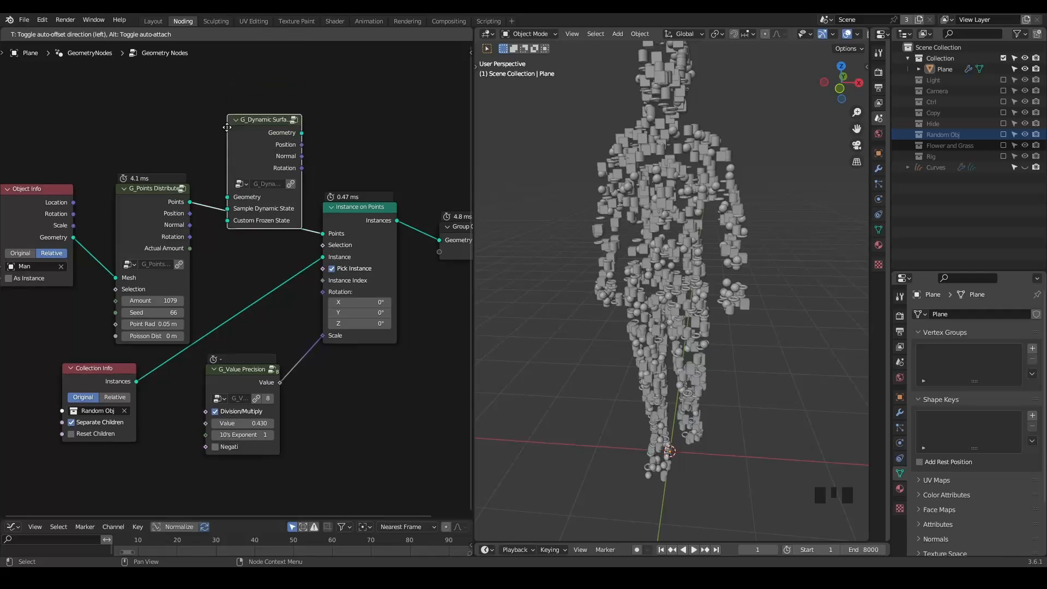
{"action": "left_click", "coordinate": [228, 142]}
{"action": "middle_click_drag", "start_coordinate": [231, 204], "coordinate": [275, 184]}
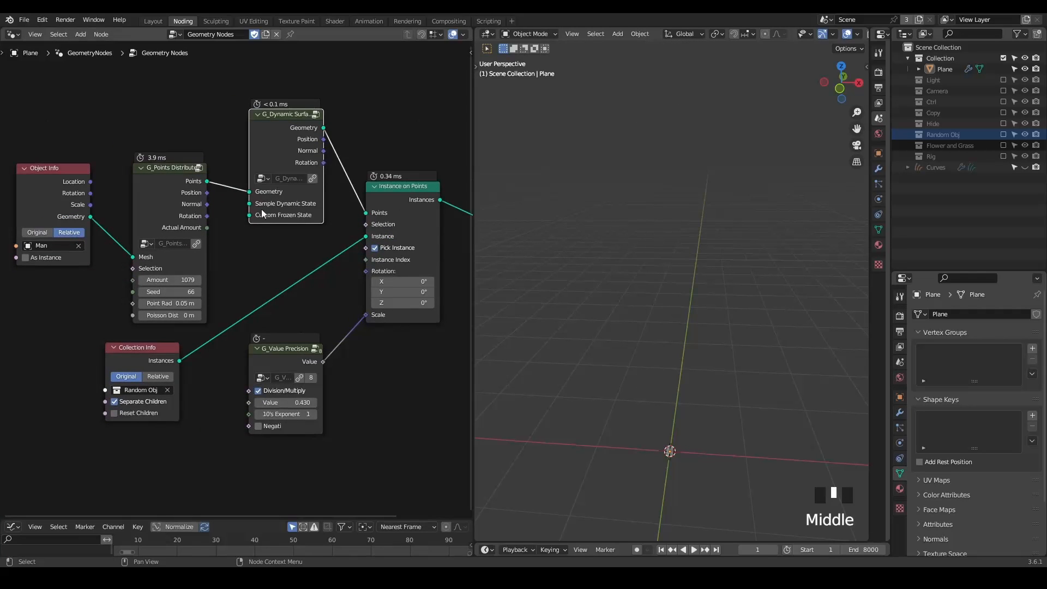
{"action": "left_click_drag", "start_coordinate": [231, 200], "coordinate": [311, 193]}
{"action": "left_click_drag", "start_coordinate": [239, 210], "coordinate": [343, 213]}
{"action": "right_click_drag", "start_coordinate": [344, 198], "coordinate": [201, 244]}
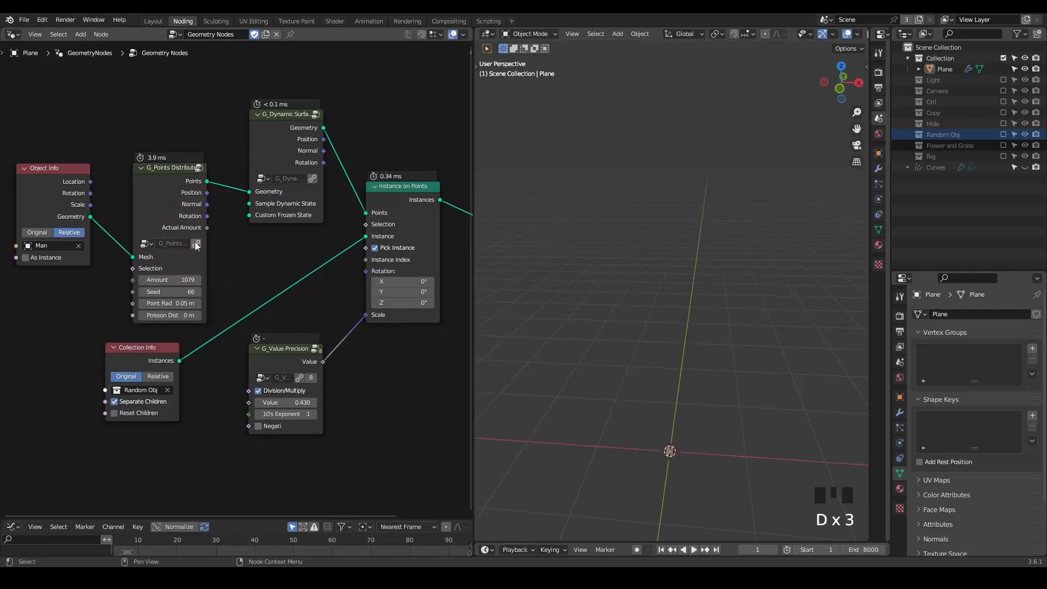
- Connect the Object Info geometry to Sample Dynamic State and play the animation from frame 1 to check the instances
{"action": "left_click_drag", "start_coordinate": [90, 216], "coordinate": [250, 203]}
{"action": "key", "text": "shift+space"}
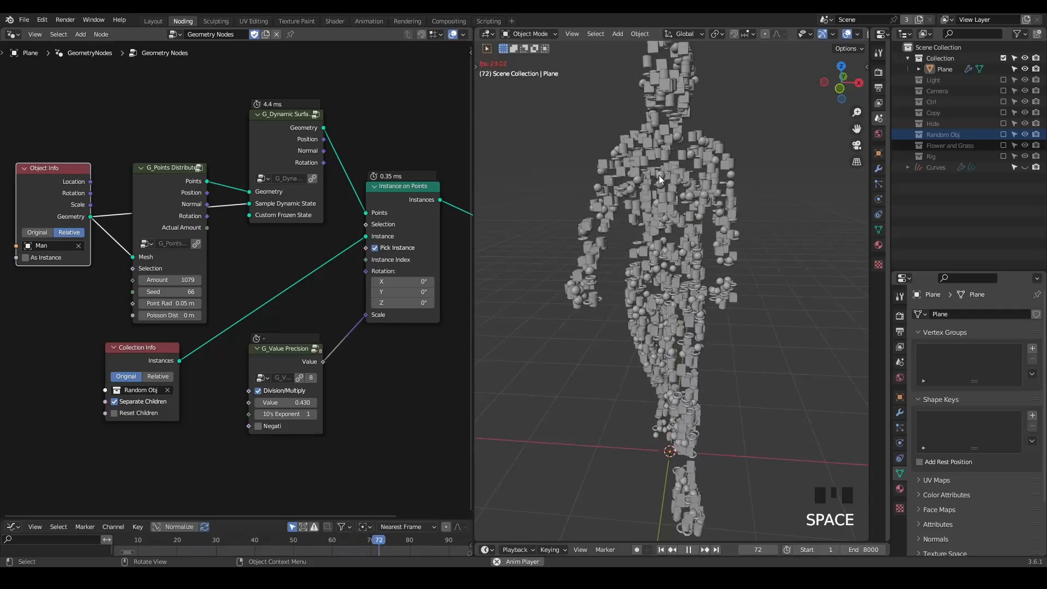
{"action": "scroll", "coordinate": [663, 174], "scroll_direction": "down", "scroll_amount": 2}
{"action": "mouse_move", "coordinate": [662, 217]}
{"action": "middle_mouse_down"}
{"action": "mouse_move", "coordinate": [657, 192]}
{"action": "mouse_move", "coordinate": [670, 181]}
{"action": "mouse_move", "coordinate": [652, 227]}
{"action": "middle_mouse_up"}
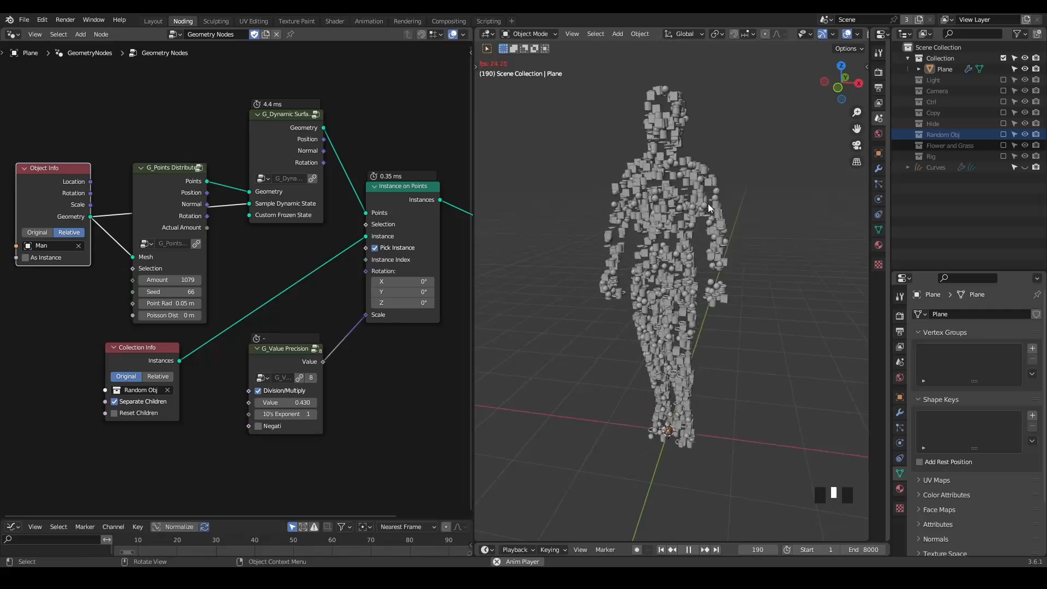
{"action": "key", "text": "space"}
- Connect the dynamic surface node's Rotation to the Rotation of Instance on Points and briefly play the animation
{"action": "scroll", "coordinate": [686, 221], "scroll_direction": "up", "scroll_amount": 2}
{"action": "middle_click_drag", "start_coordinate": [686, 221], "coordinate": [663, 204]}
{"action": "left_click_drag", "start_coordinate": [323, 163], "coordinate": [364, 273]}
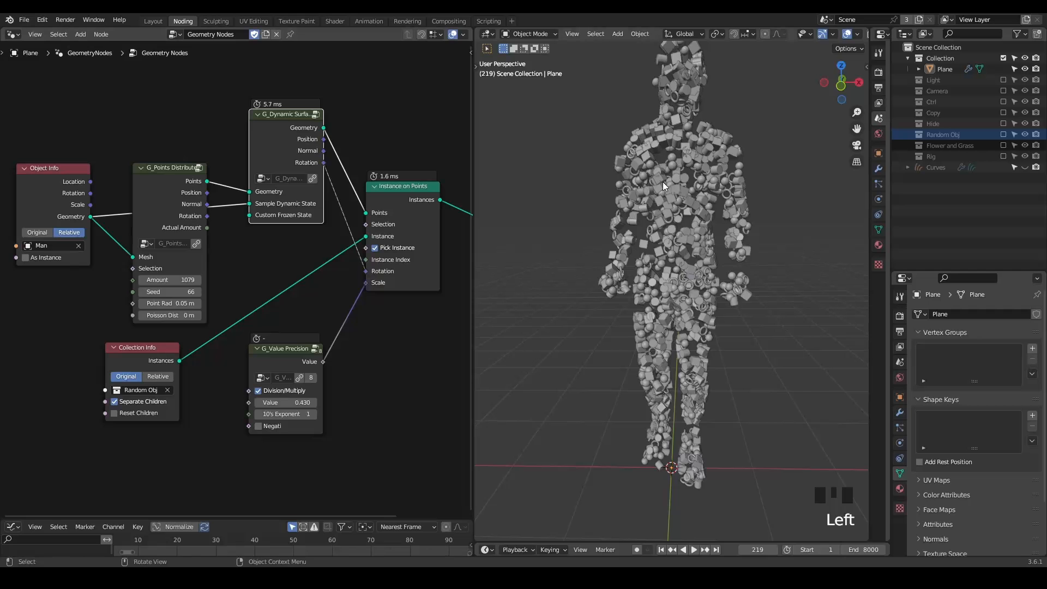
{"action": "key", "text": "space"}
{"action": "key", "text": "space"}
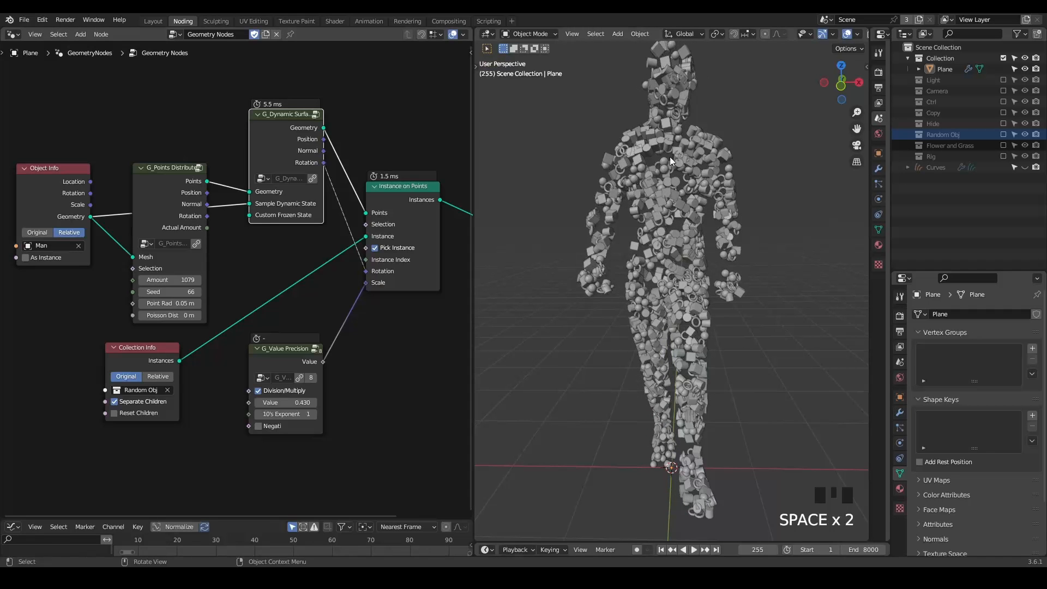
- Replace the Random Obj instances with the Flower and Grass collection using Separate Children, and set the Value Precision node's Value to 13.520
{"action": "middle_click_drag", "start_coordinate": [300, 307], "coordinate": [298, 260]}
{"action": "left_click_drag", "start_coordinate": [268, 310], "coordinate": [277, 366]}
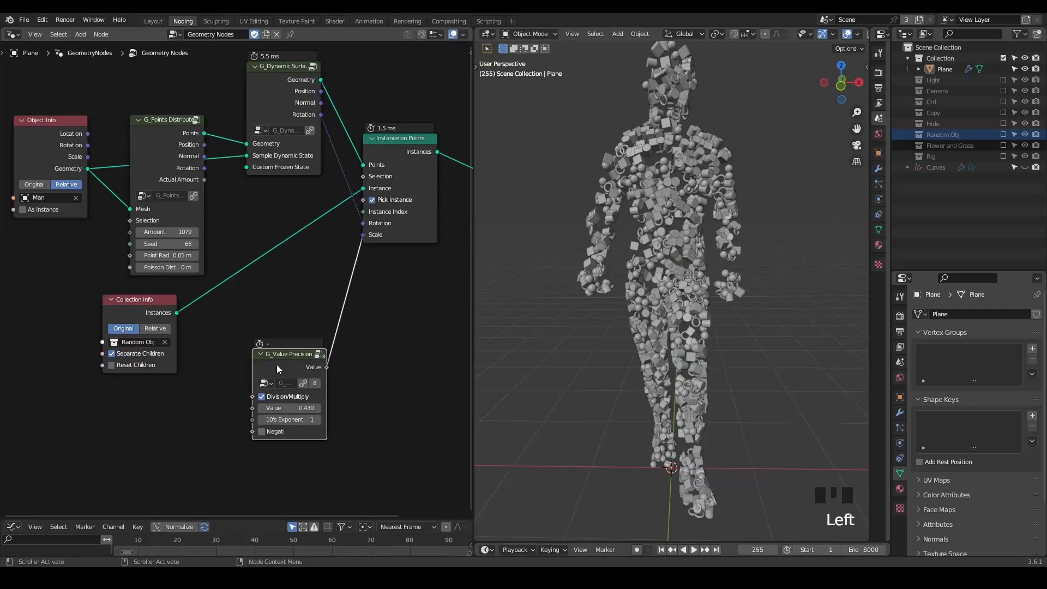
{"action": "left_click_drag", "start_coordinate": [136, 306], "coordinate": [119, 296]}
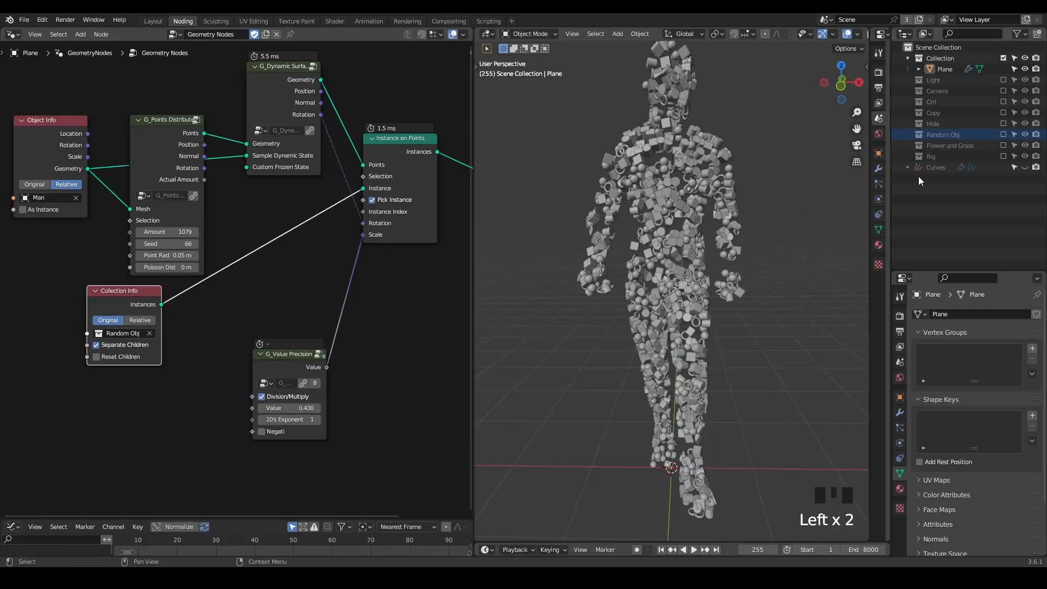
{"action": "left_click_drag", "start_coordinate": [943, 145], "coordinate": [363, 188]}
{"action": "left_click_drag", "start_coordinate": [132, 299], "coordinate": [89, 394]}
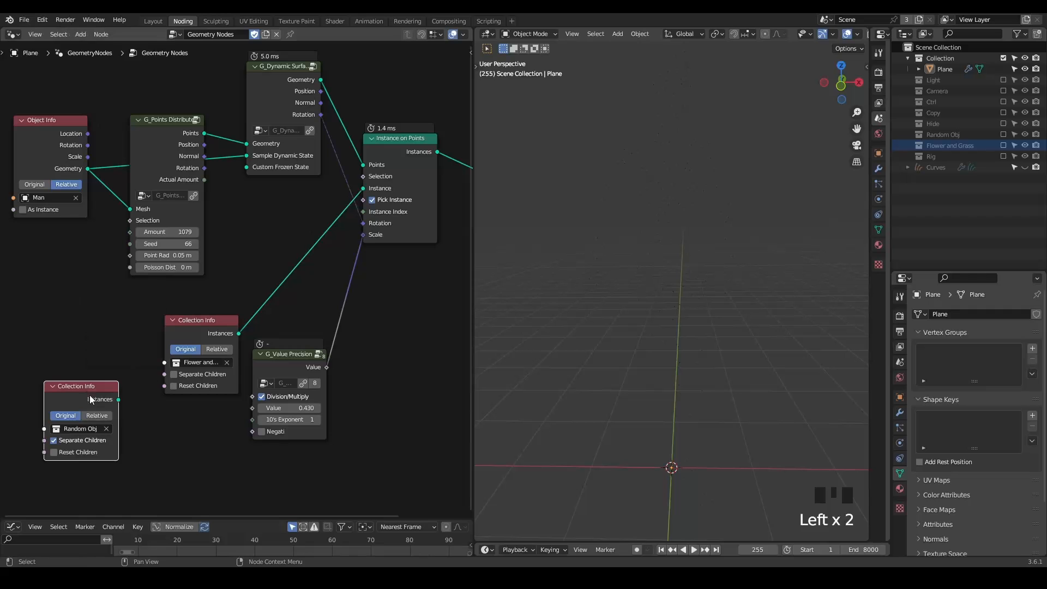
{"action": "left_click", "coordinate": [203, 373]}
{"action": "left_click_drag", "start_coordinate": [204, 339], "coordinate": [175, 317]}
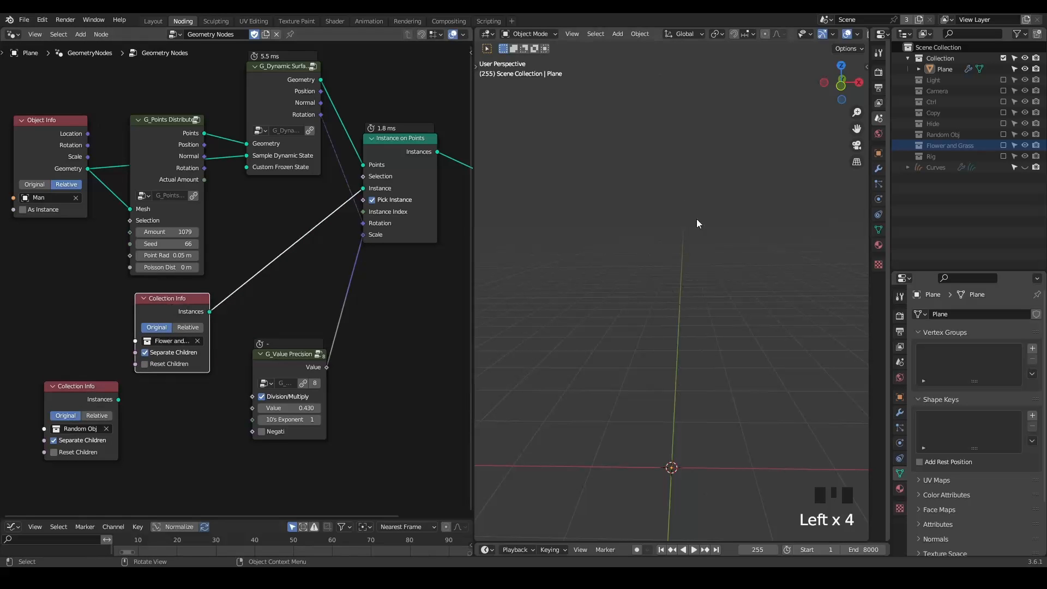
{"action": "left_click_drag", "start_coordinate": [279, 407], "coordinate": [372, 350], "text": "shift"}
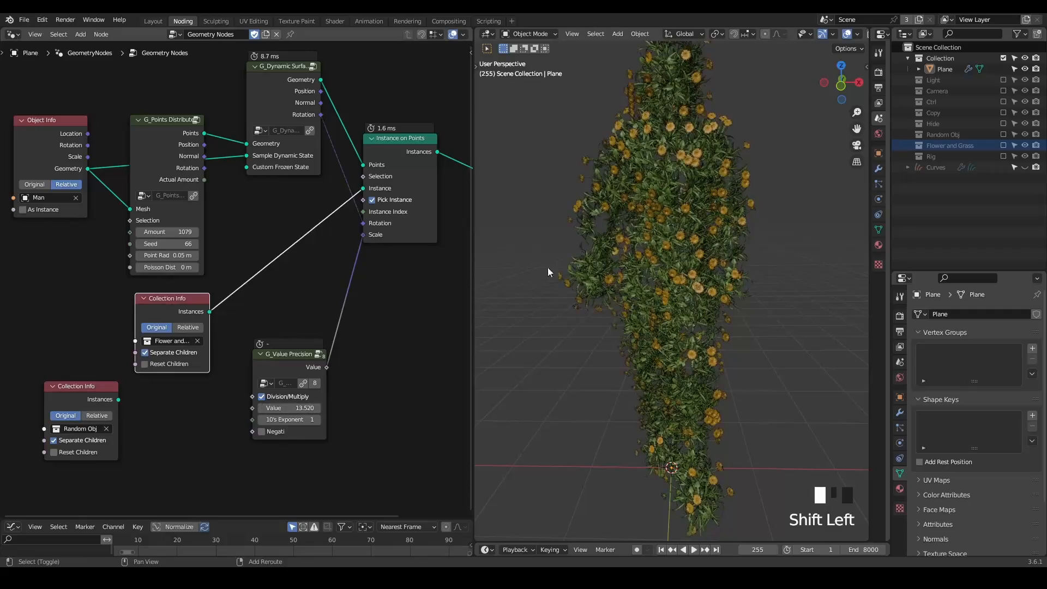
- Play the animation to check the flowers and grass on the walking figure, and rewind to frame 1
{"action": "key", "text": "space"}
{"action": "scroll", "coordinate": [645, 211], "scroll_direction": "down", "scroll_amount": 3}
{"action": "middle_click_drag", "start_coordinate": [644, 210], "coordinate": [638, 211]}
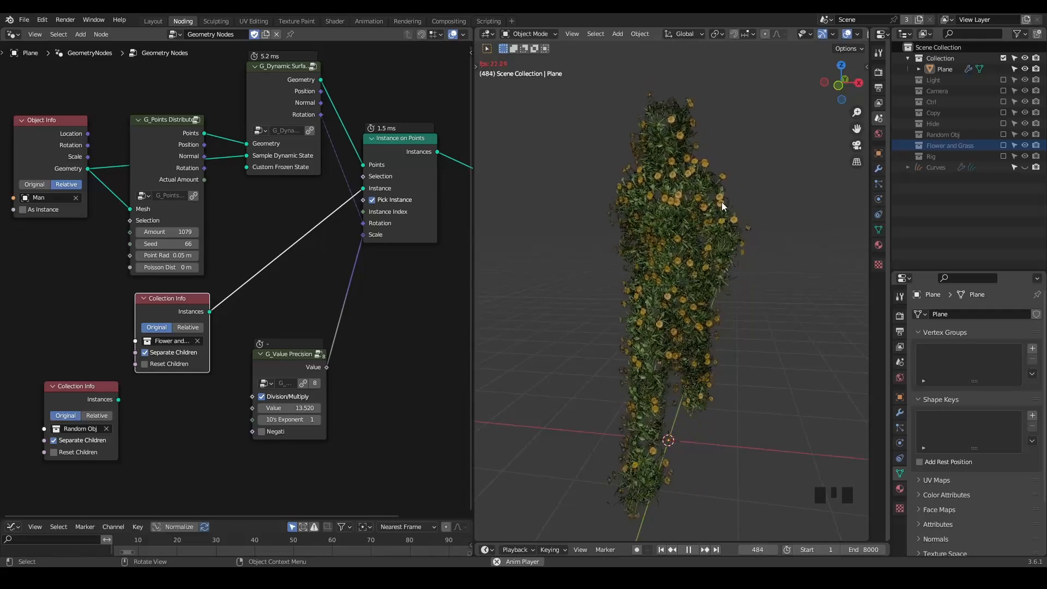
{"action": "key", "text": "space"}
{"action": "key", "text": "shift+space"}
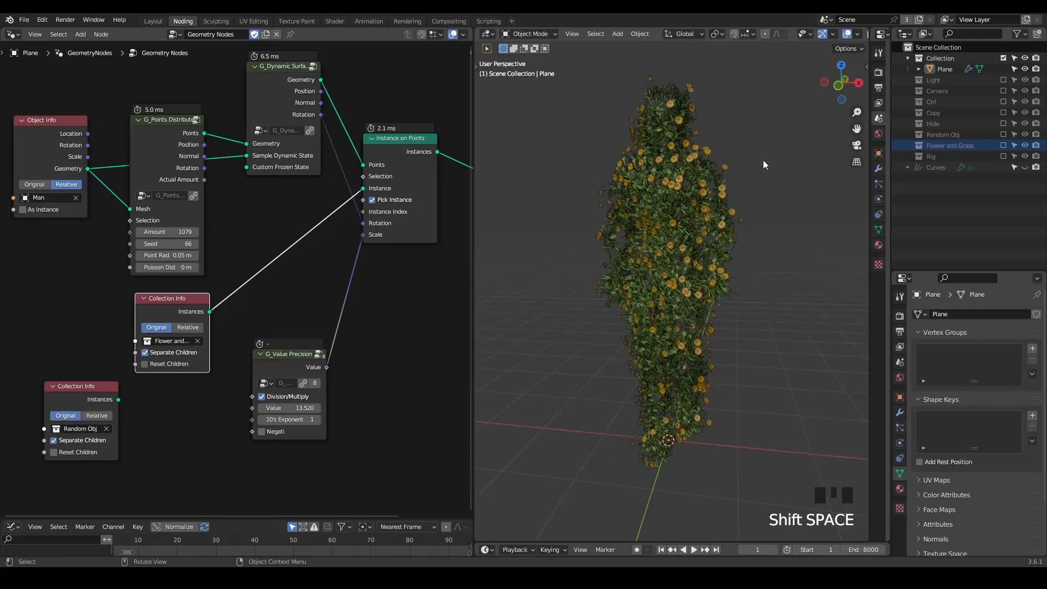
{"action": "key", "text": "shift+ctrl+alt+q"}
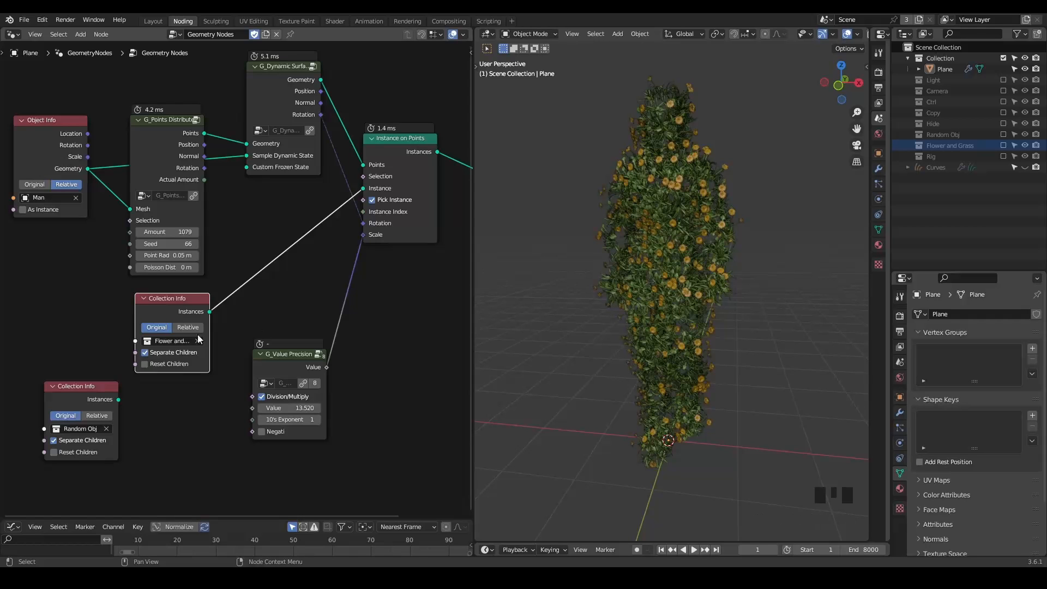
- Move the Flower and Grass Collection Info node aside, add a G_Curve Linear node, and preview its curve in the viewport
{"action": "left_click_drag", "start_coordinate": [208, 327], "coordinate": [162, 313]}
{"action": "key", "text": "ctrl+a"}
{"action": "type", "text": "curve linear"}
{"action": "key", "text": "Return"}
{"action": "left_click", "coordinate": [169, 315]}
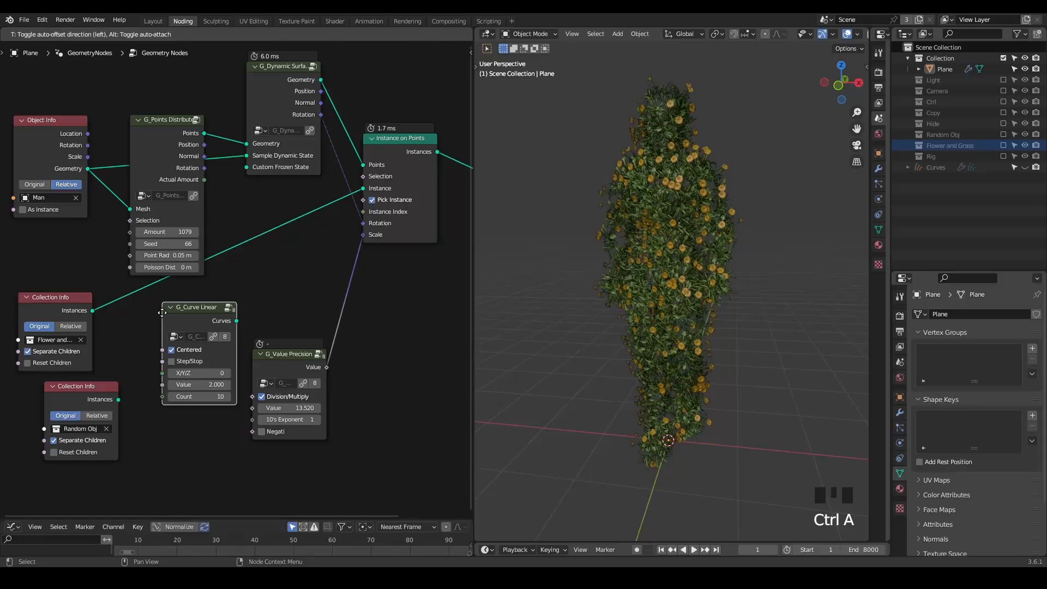
{"action": "left_click", "coordinate": [175, 318], "text": "alt+shift"}
{"action": "left_click", "coordinate": [716, 445]}
{"action": "middle_click_drag", "start_coordinate": [704, 423], "coordinate": [690, 386], "text": "shift"}
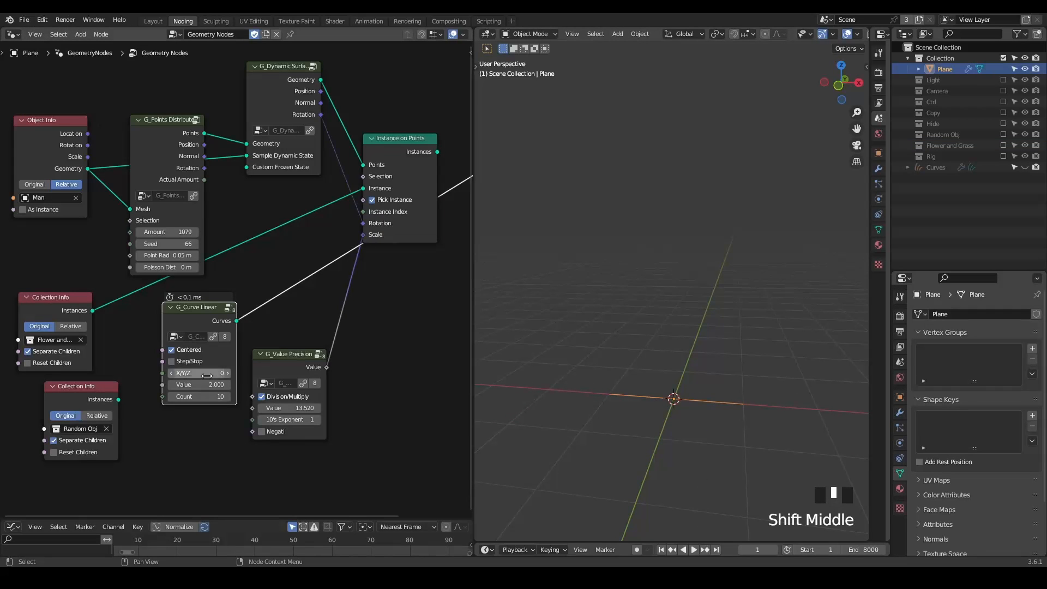
- Turn off Centered on the Curve Linear node and set its X/Y/Z value to 2
{"action": "left_click", "coordinate": [185, 352]}
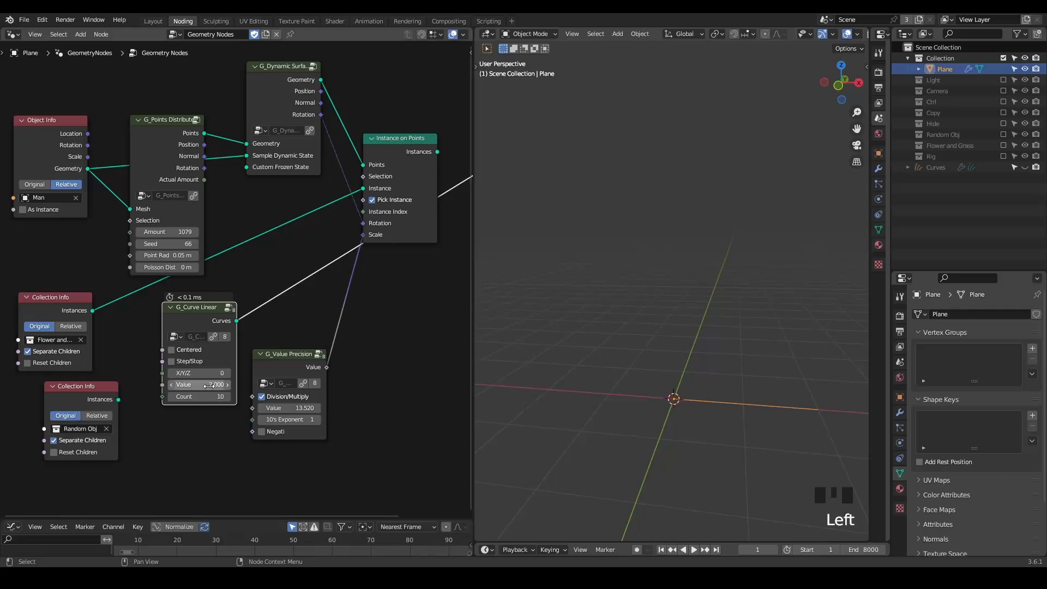
{"action": "left_click", "coordinate": [227, 377]}
{"action": "left_click", "coordinate": [227, 376]}
{"action": "left_click", "coordinate": [227, 376]}
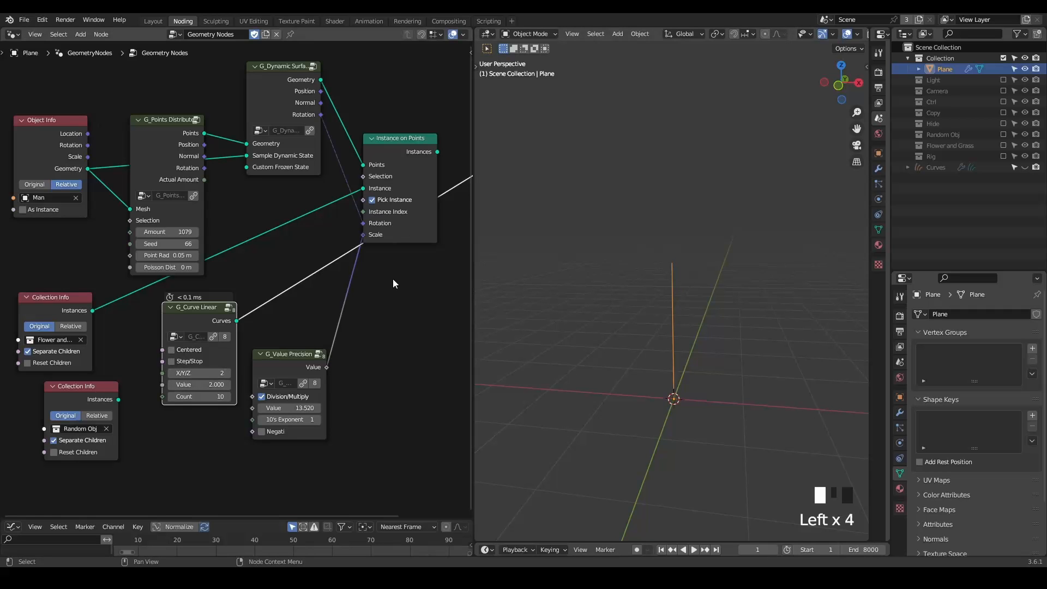
- Feed the Curve Linear curves into Instance on Points with Pick Instance off, and move the Group Output node farther away
{"action": "middle_click_drag", "start_coordinate": [393, 280], "coordinate": [329, 297]}
{"action": "left_click_drag", "start_coordinate": [177, 334], "coordinate": [304, 202]}
{"action": "left_click", "coordinate": [314, 213]}
{"action": "middle_click_drag", "start_coordinate": [338, 263], "coordinate": [228, 264]}
{"action": "left_click_drag", "start_coordinate": [340, 202], "coordinate": [441, 197]}
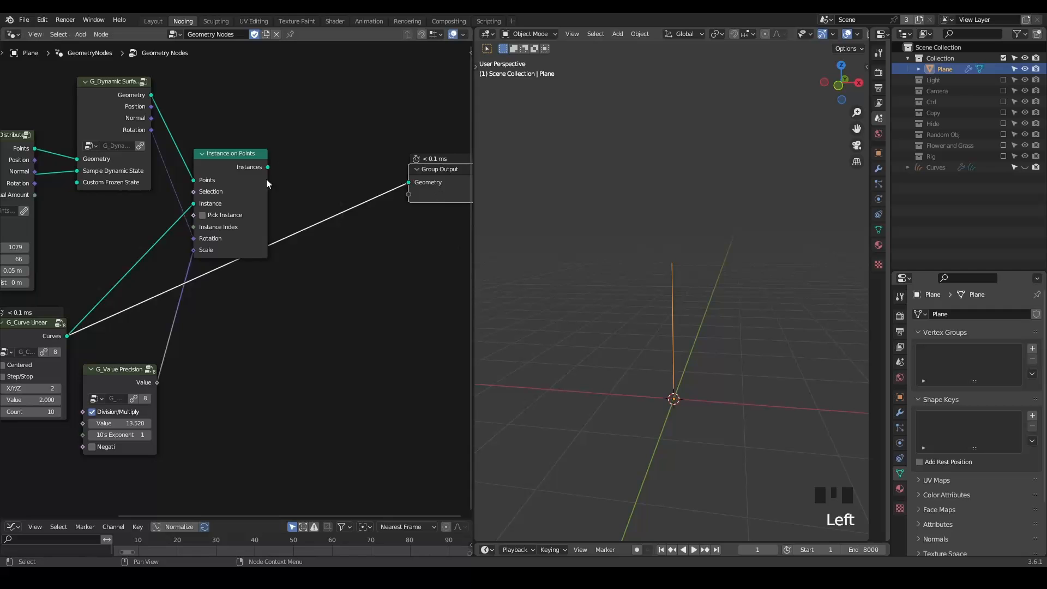
- Send Instance on Points to the Group Output, and enable Pick Instance briefly to read the node's warning before disabling it
{"action": "left_click", "coordinate": [260, 172], "text": "alt+shift"}
{"action": "left_click", "coordinate": [221, 217]}
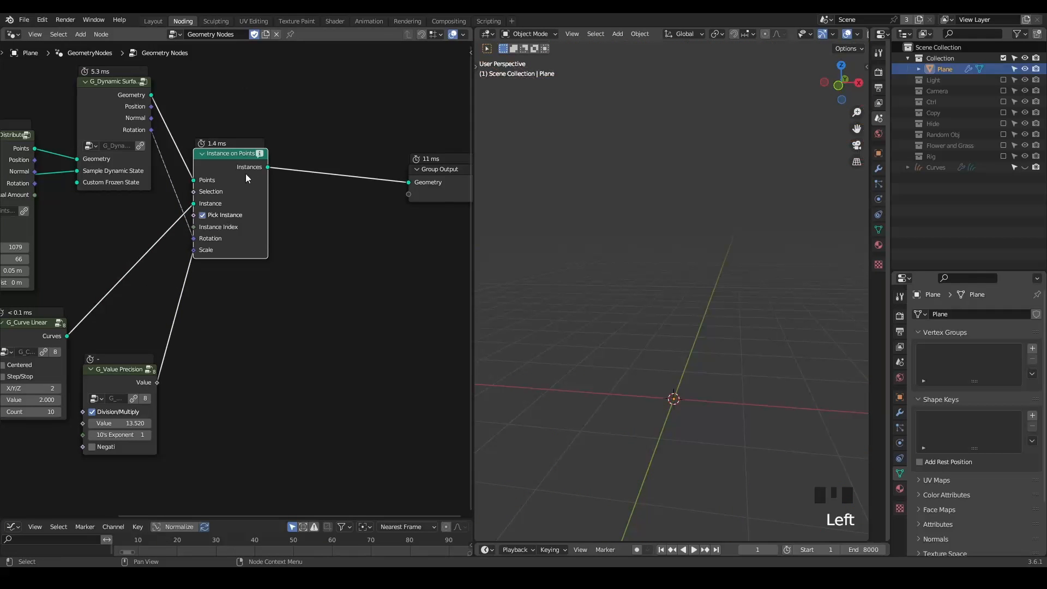
{"action": "mouse_move", "coordinate": [259, 157]}
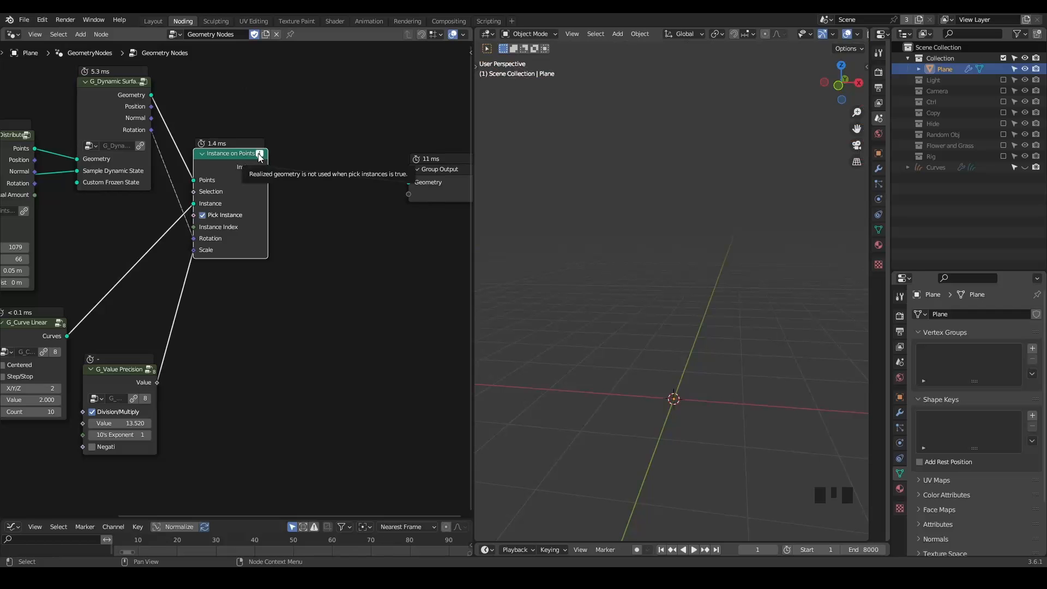
{"action": "left_click", "coordinate": [216, 218]}
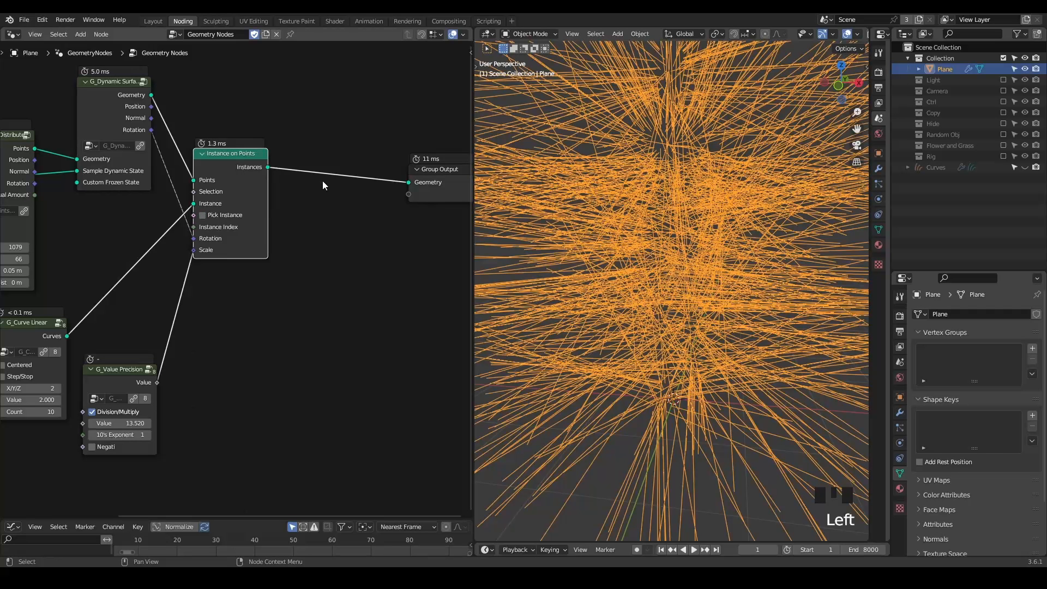
- Insert a Realize Instances node between Instance on Points and the Group Output
{"action": "key", "text": "ctrl+a"}
{"action": "type", "text": "reali"}
{"action": "key", "text": "Return"}
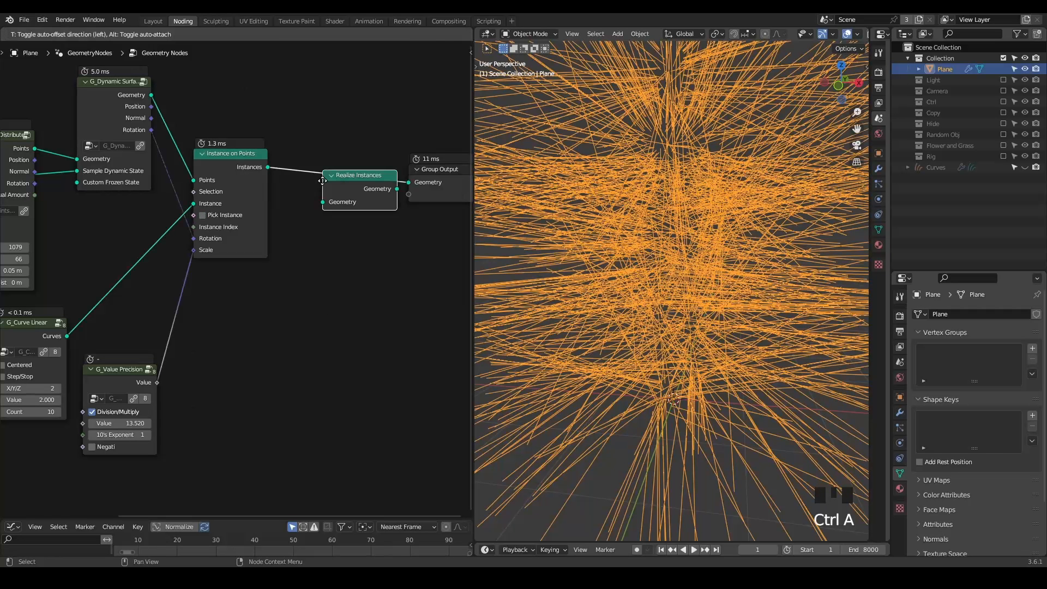
{"action": "left_click", "coordinate": [312, 171]}
{"action": "middle_click_drag", "start_coordinate": [330, 224], "coordinate": [279, 221]}
{"action": "scroll", "coordinate": [276, 240], "scroll_direction": "down", "scroll_amount": 4}
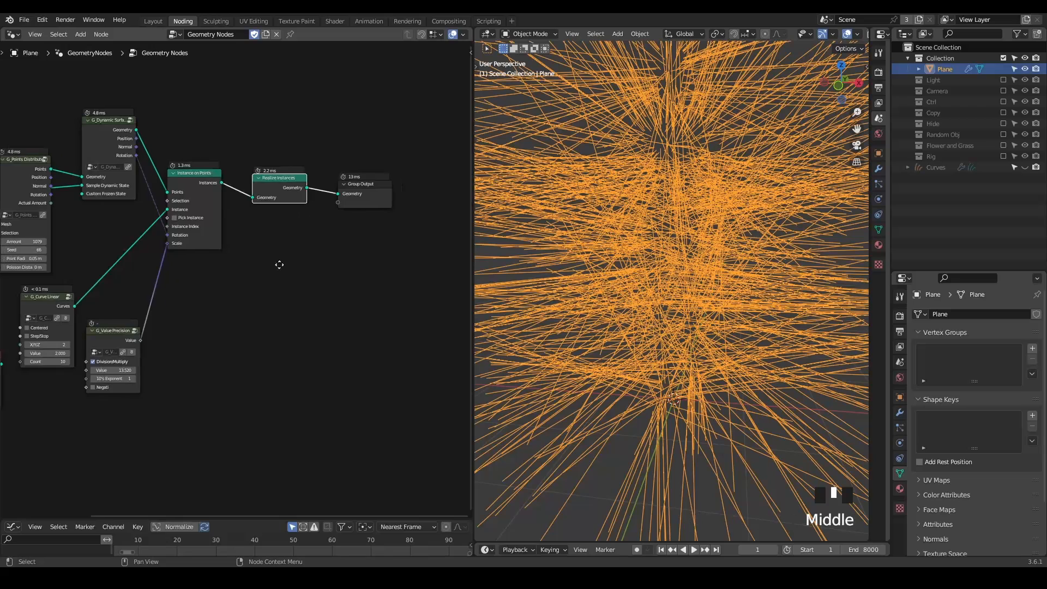
- Place the Curve Linear node above Value Precision and set its Value to 0.150 to shorten the hairs
{"action": "middle_click_drag", "start_coordinate": [270, 264], "coordinate": [325, 253]}
{"action": "left_click_drag", "start_coordinate": [96, 286], "coordinate": [149, 223]}
{"action": "scroll", "coordinate": [161, 276], "scroll_direction": "up", "scroll_amount": 2}
{"action": "left_click_drag", "start_coordinate": [152, 278], "coordinate": [127, 278], "text": "shift"}
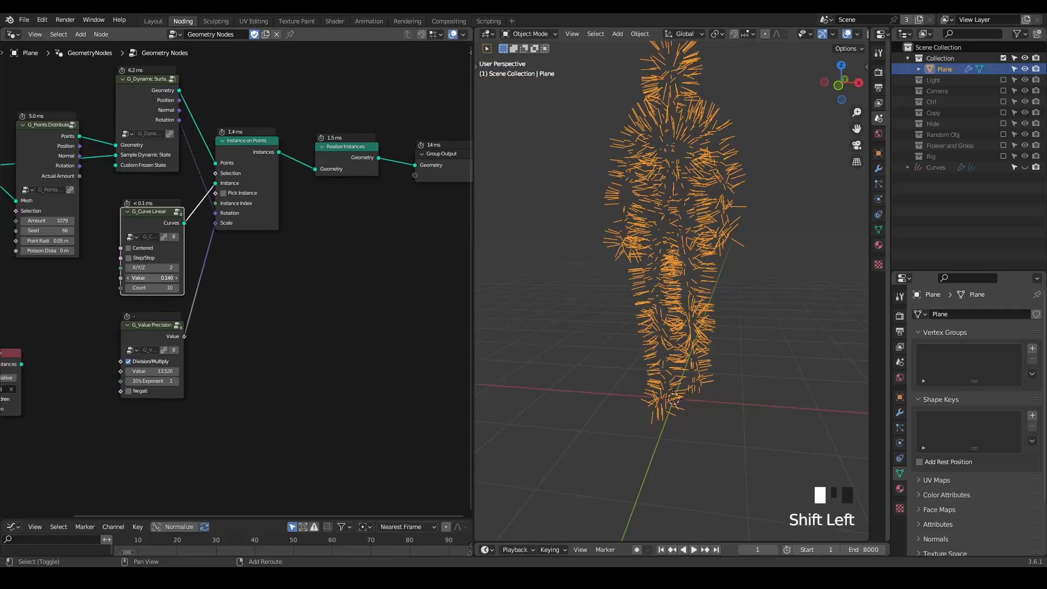
{"action": "middle_click_drag", "start_coordinate": [222, 265], "coordinate": [293, 281]}
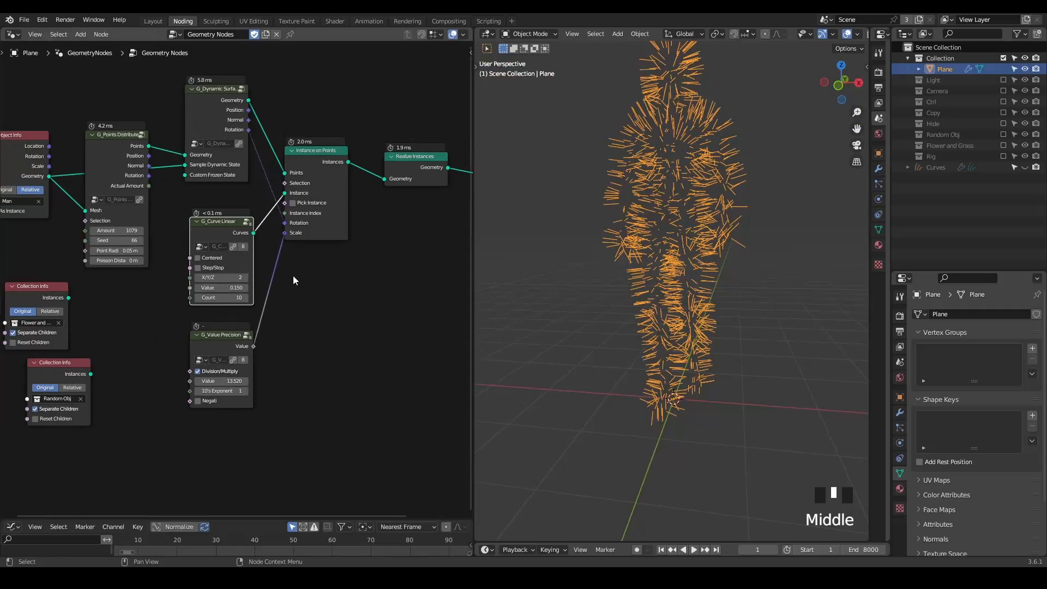
- Show and rehide the Curves collection for comparison, and set the Points Distribute node's Seed to 80
{"action": "left_click", "coordinate": [1026, 167]}
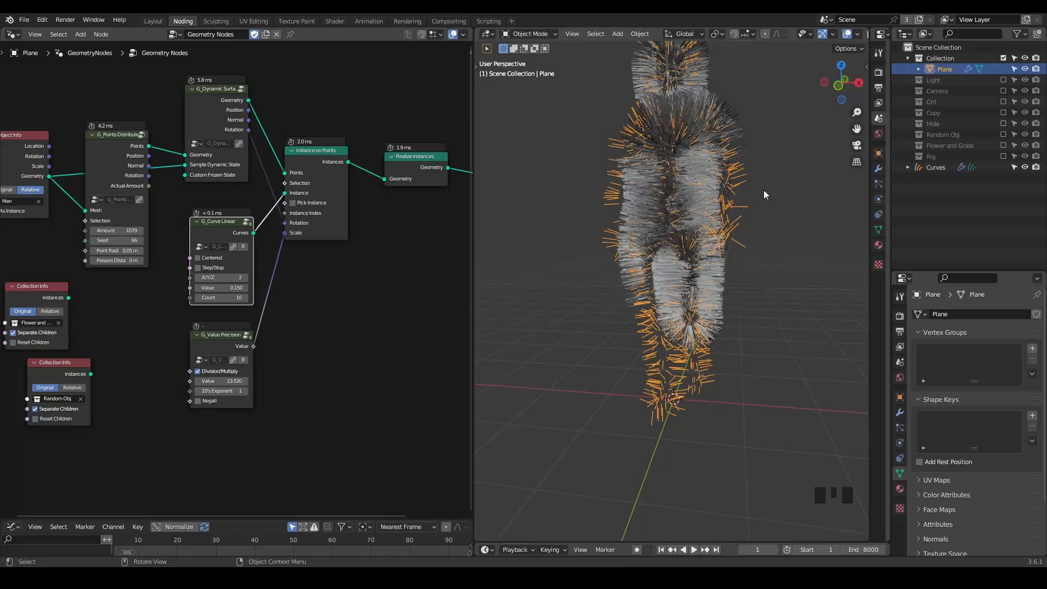
{"action": "left_click", "coordinate": [1025, 168]}
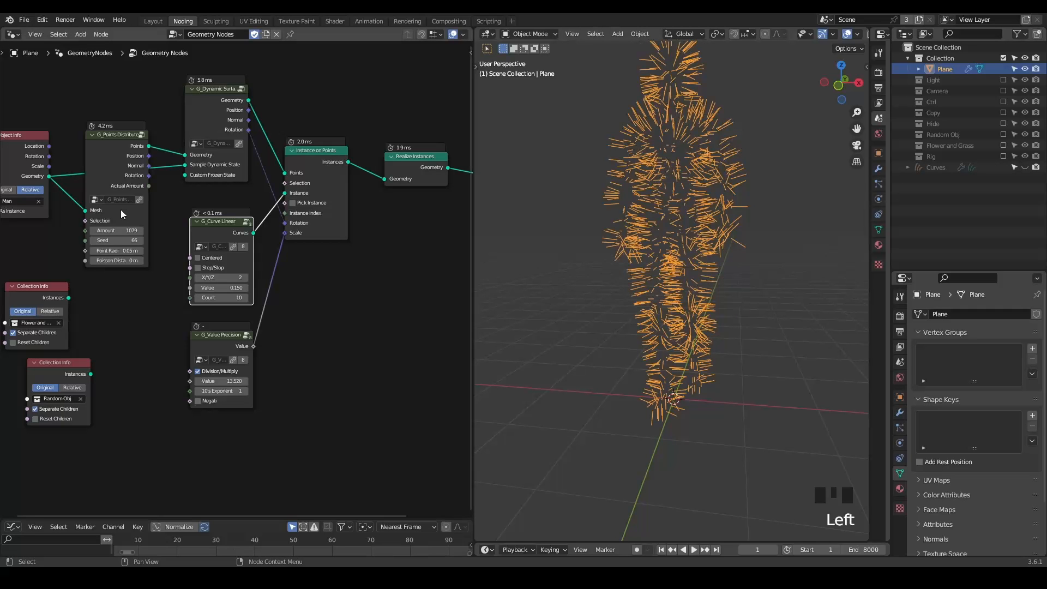
{"action": "left_click_drag", "start_coordinate": [111, 241], "coordinate": [140, 240]}
{"action": "middle_click_drag", "start_coordinate": [171, 251], "coordinate": [229, 245]}
{"action": "left_click_drag", "start_coordinate": [115, 226], "coordinate": [241, 217]}
{"action": "middle_click_drag", "start_coordinate": [683, 94], "coordinate": [679, 195], "text": "shift"}
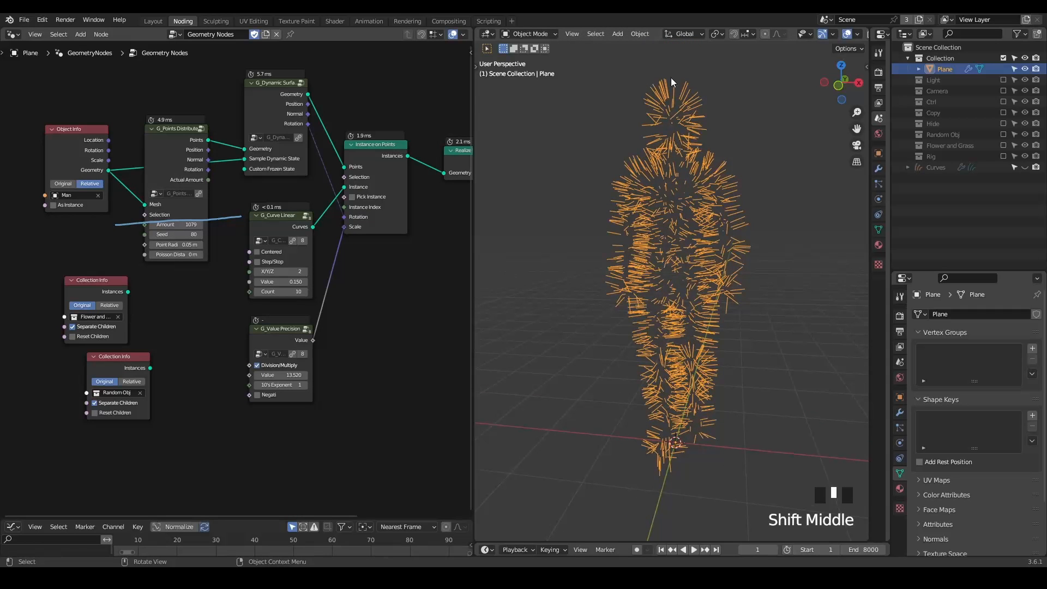
{"action": "right_click_drag", "start_coordinate": [243, 218], "coordinate": [106, 222]}
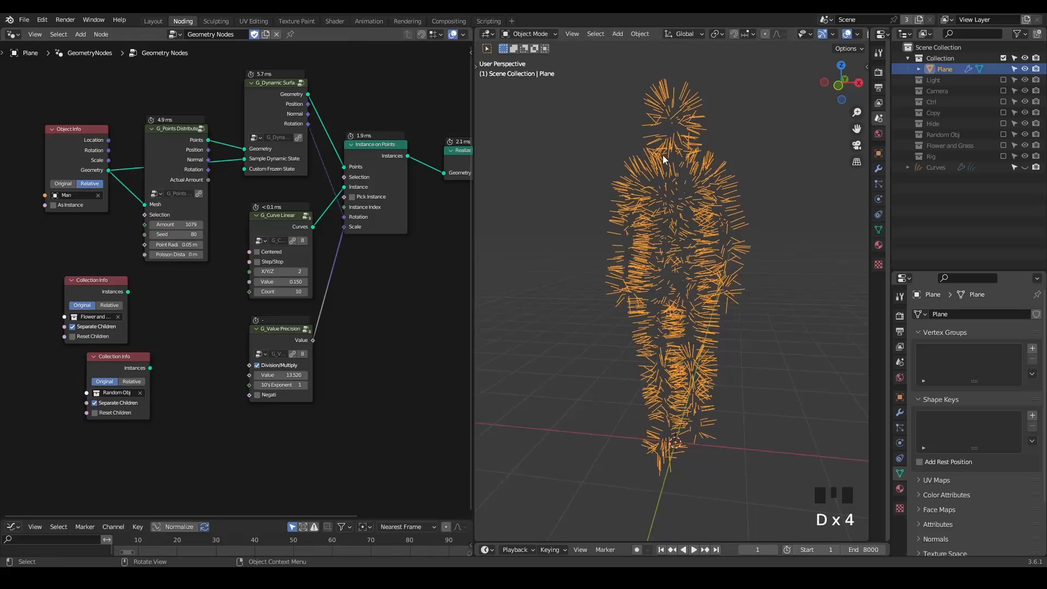
- Insert a Set Position node between Realize Instances and the Group Output, leaving free space before it
{"action": "middle_click_drag", "start_coordinate": [384, 251], "coordinate": [175, 252]}
{"action": "left_click_drag", "start_coordinate": [339, 180], "coordinate": [433, 171]}
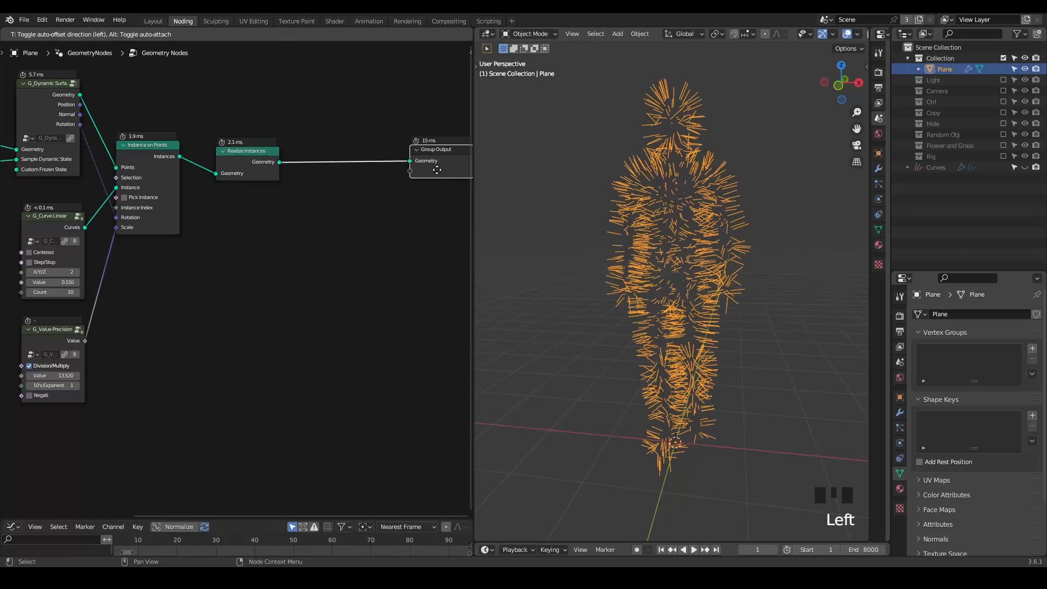
{"action": "key", "text": "ctrl+a"}
{"action": "type", "text": "set pos"}
{"action": "key", "text": "Return"}
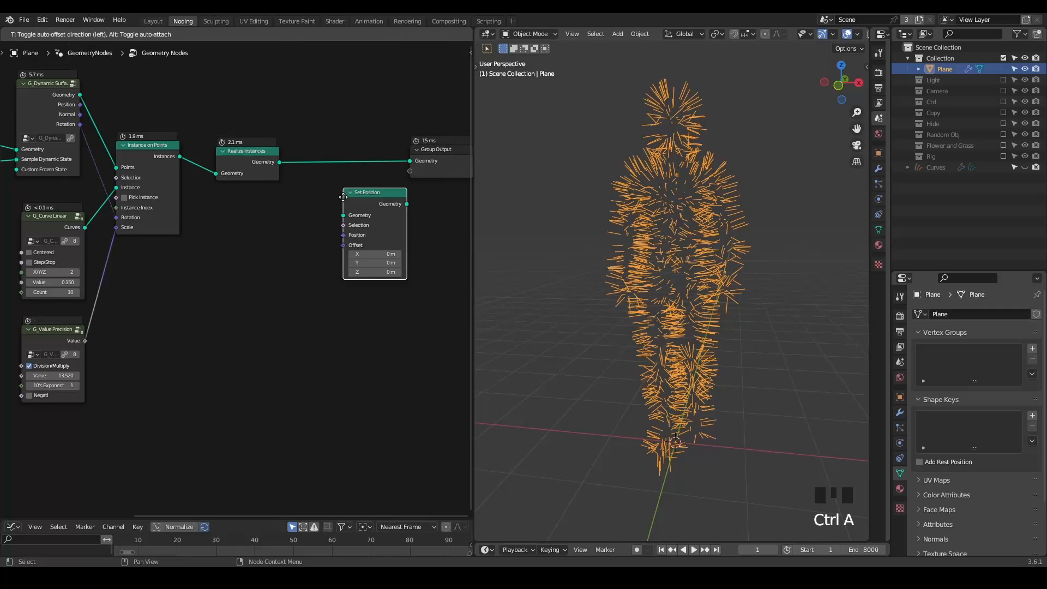
{"action": "left_click", "coordinate": [352, 133]}
{"action": "left_click_drag", "start_coordinate": [454, 90], "coordinate": [307, 203]}
{"action": "key", "text": "g"}
{"action": "left_click", "coordinate": [430, 199]}
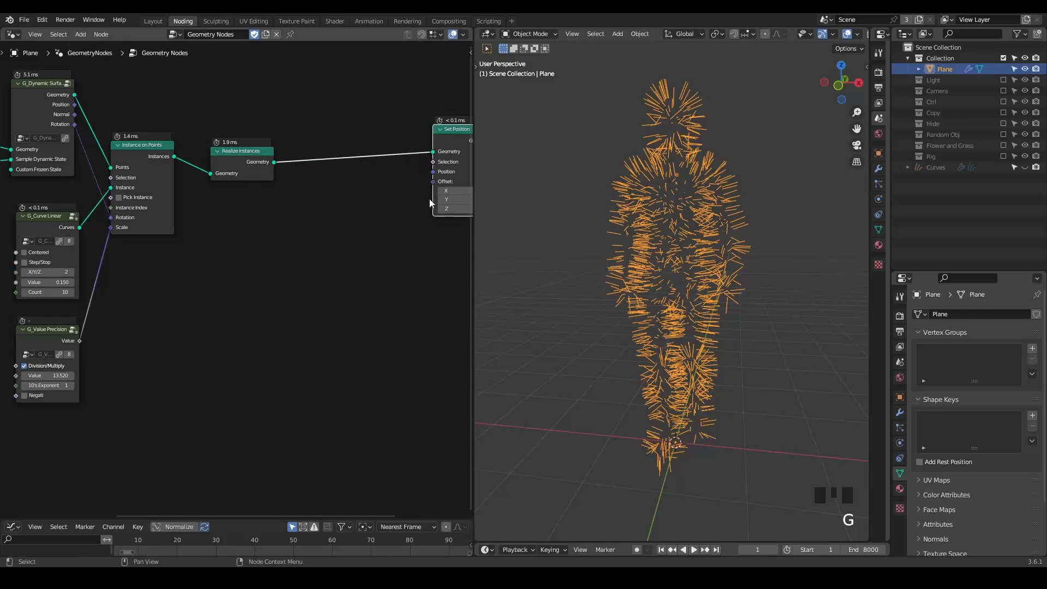
- Add a Spline Parameter node below Realize Instances
{"action": "key", "text": "ctrl+a"}
{"action": "type", "text": "spline par"}
{"action": "key", "text": "Return"}
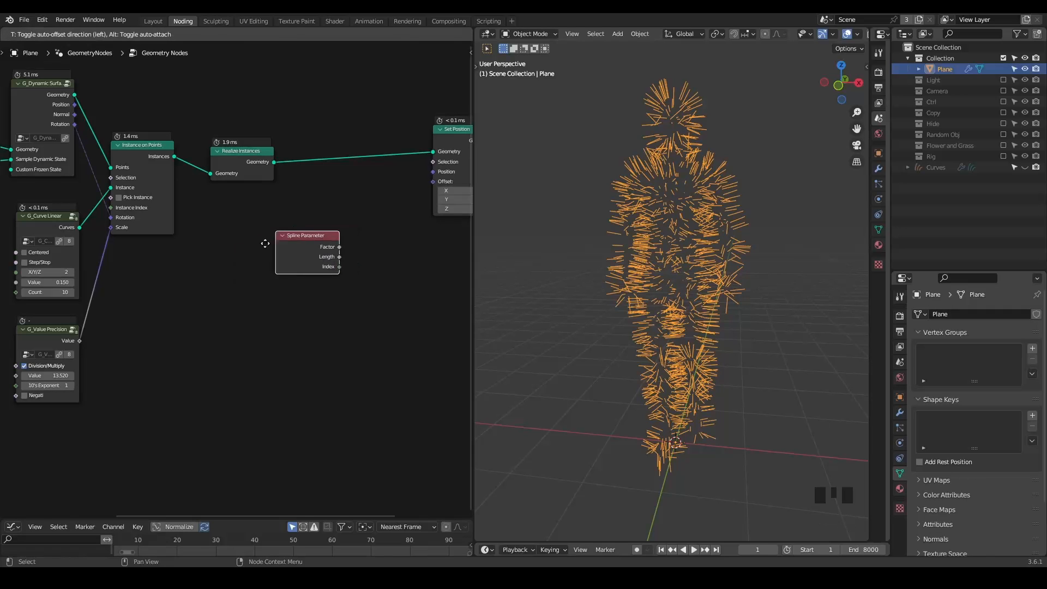
{"action": "left_click", "coordinate": [234, 251]}
- Mark a hair strand's root and direction with freehand annotation strokes beside the figure's upper body
{"action": "scroll", "coordinate": [654, 199], "scroll_direction": "up", "scroll_amount": 3}
{"action": "middle_click_drag", "start_coordinate": [671, 198], "coordinate": [658, 253], "text": "shift"}
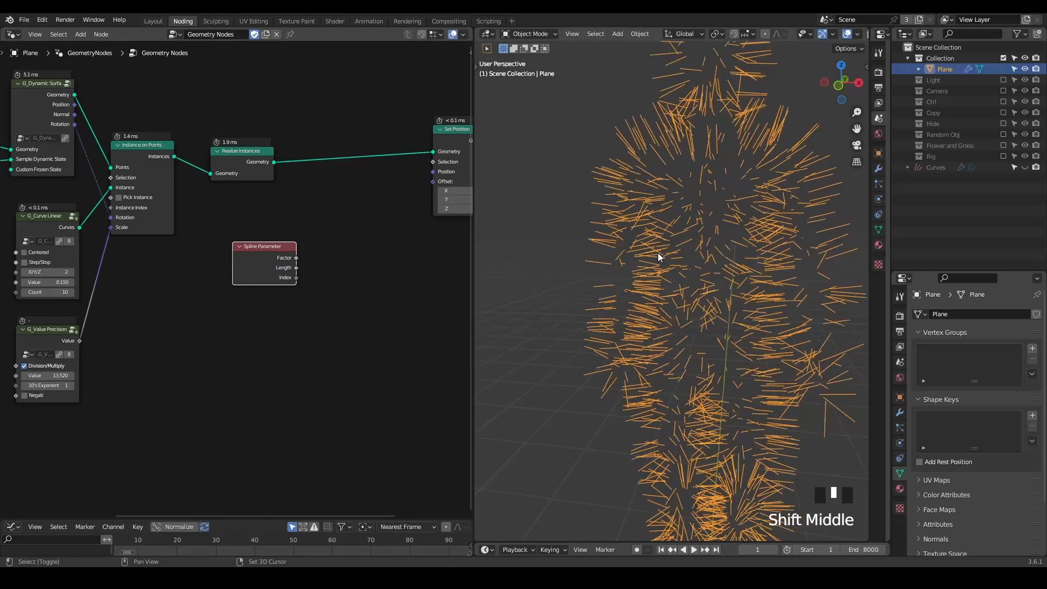
{"action": "scroll", "coordinate": [643, 198], "scroll_direction": "up", "scroll_amount": 1}
{"action": "left_click_drag", "start_coordinate": [608, 261], "coordinate": [552, 279]}
{"action": "key", "text": "d"}
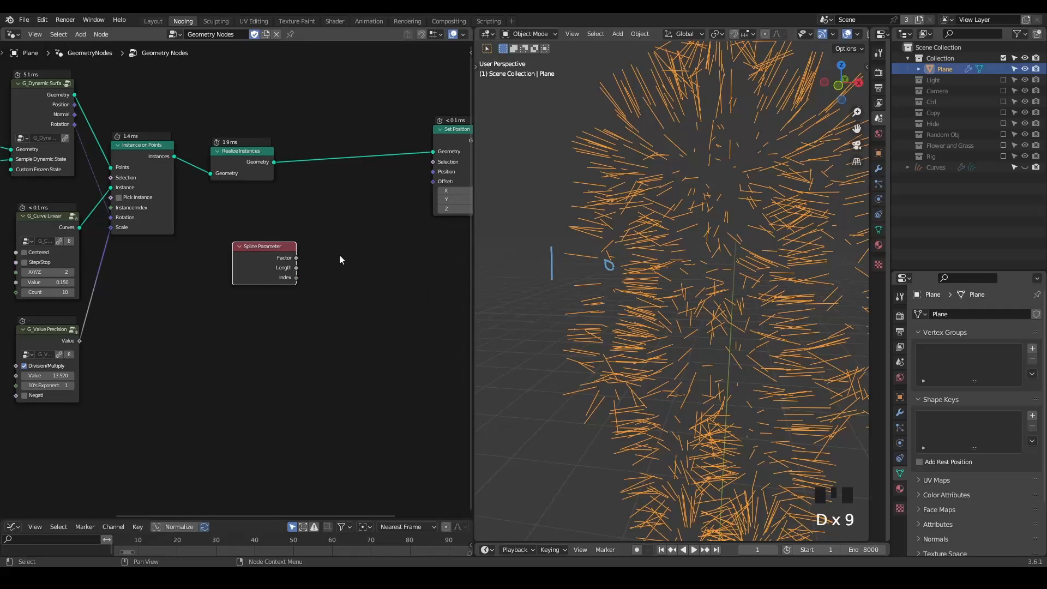
- Connect the Spline Parameter's Factor to the Z of a new Combine XYZ node and its Vector to Set Position's Offset
{"action": "middle_click_drag", "start_coordinate": [340, 254], "coordinate": [270, 253]}
{"action": "left_click", "coordinate": [206, 261]}
{"action": "left_click_drag", "start_coordinate": [207, 260], "coordinate": [272, 239]}
{"action": "type", "text": "combine z"}
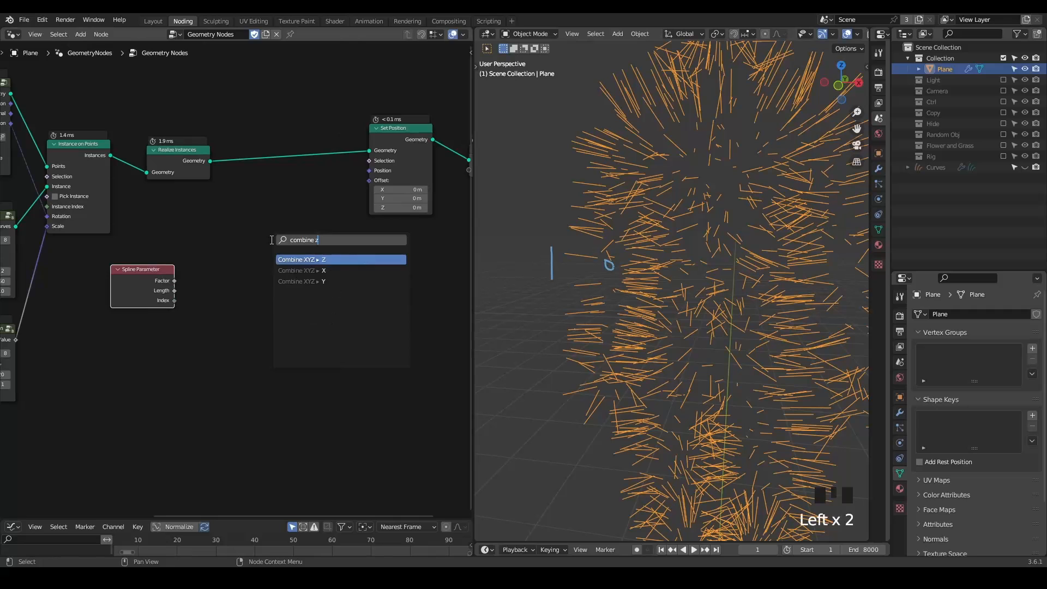
{"action": "key", "text": "Return"}
{"action": "left_click", "coordinate": [279, 189]}
{"action": "left_click_drag", "start_coordinate": [340, 207], "coordinate": [369, 181]}
{"action": "scroll", "coordinate": [690, 244], "scroll_direction": "down", "scroll_amount": 3}
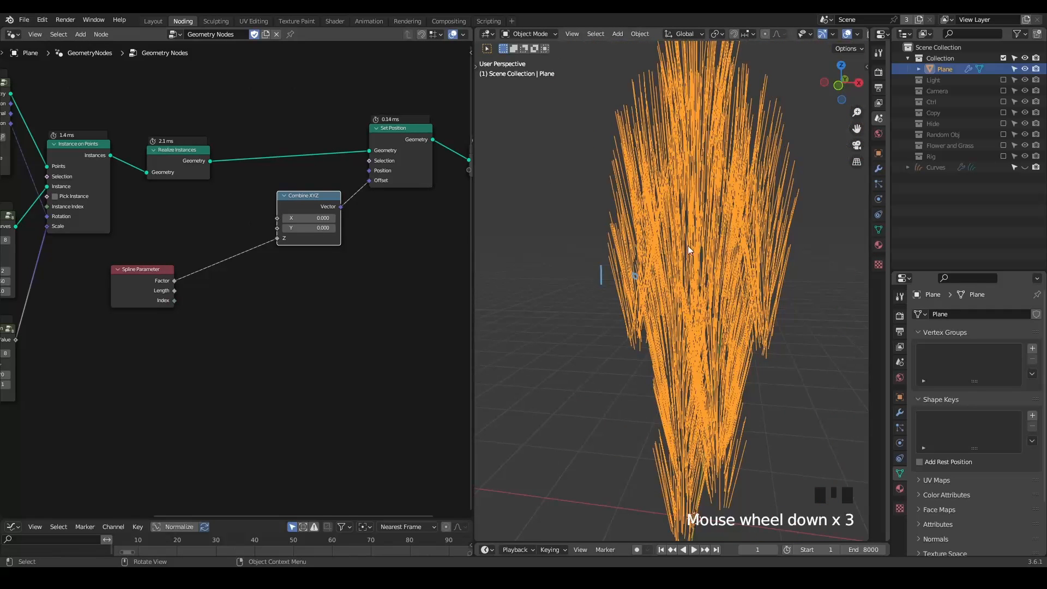
{"action": "middle_click_drag", "start_coordinate": [691, 243], "coordinate": [685, 235]}
{"action": "key", "text": "d"}
{"action": "key", "text": "d"}
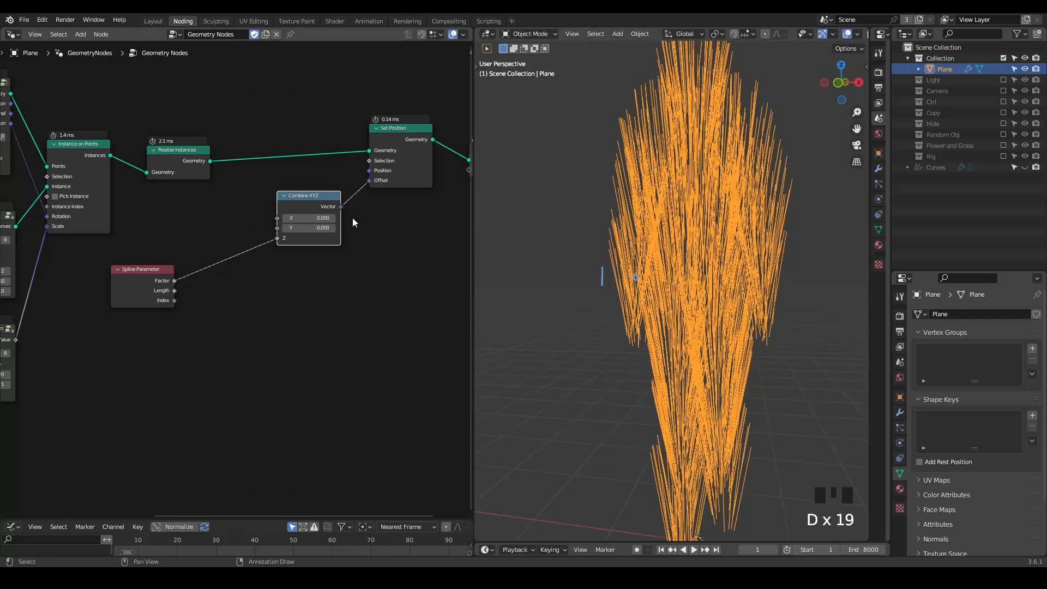
- Make room before Combine XYZ and insert a Float Curve node between the Spline Parameter's Factor and the Z input
{"action": "middle_click_drag", "start_coordinate": [352, 217], "coordinate": [309, 217]}
{"action": "left_click_drag", "start_coordinate": [432, 90], "coordinate": [242, 265]}
{"action": "key", "text": "g"}
{"action": "left_click", "coordinate": [377, 264]}
{"action": "middle_click_drag", "start_coordinate": [243, 295], "coordinate": [277, 271]}
{"action": "key", "text": "ctrl+a"}
{"action": "type", "text": "float"}
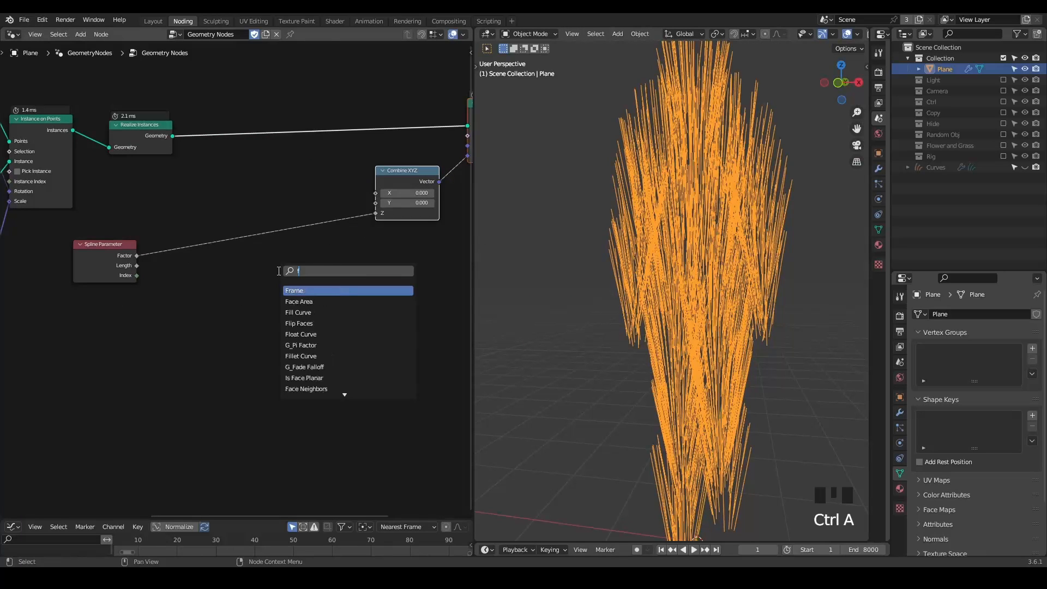
{"action": "key", "text": "Return"}
{"action": "left_click", "coordinate": [172, 218]}
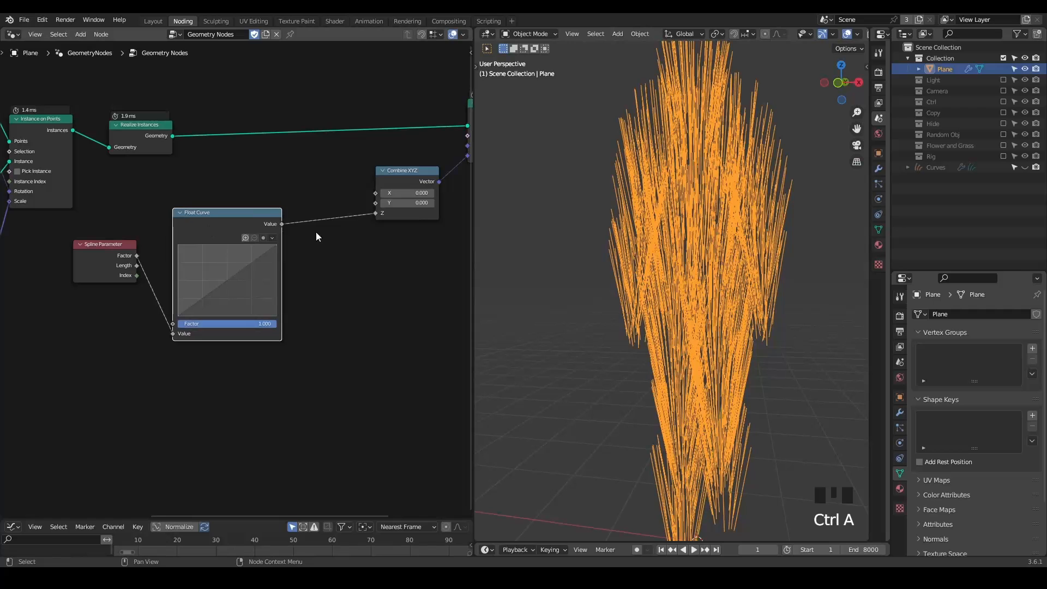
- Insert a G_Remap 0-1 node between Float Curve and Combine XYZ and set its To Max to 0.240
{"action": "key", "text": "ctrl+a"}
{"action": "type", "text": "remap"}
{"action": "key", "text": "Return"}
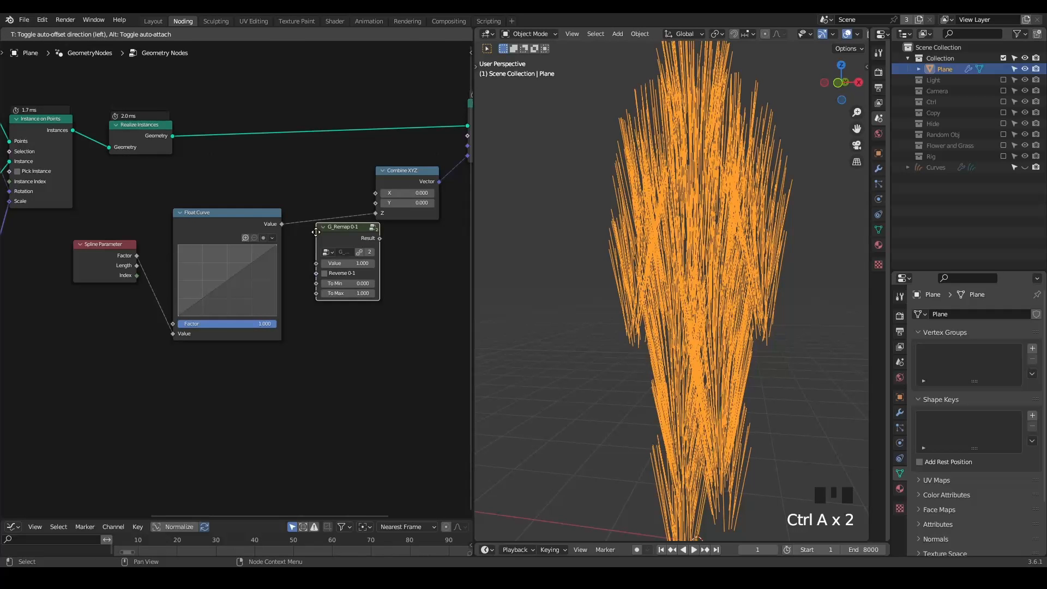
{"action": "left_click", "coordinate": [302, 211]}
{"action": "middle_click_drag", "start_coordinate": [302, 210], "coordinate": [334, 176]}
{"action": "scroll", "coordinate": [378, 241], "scroll_direction": "up", "scroll_amount": 1}
{"action": "left_click_drag", "start_coordinate": [385, 233], "coordinate": [341, 234], "text": "shift"}
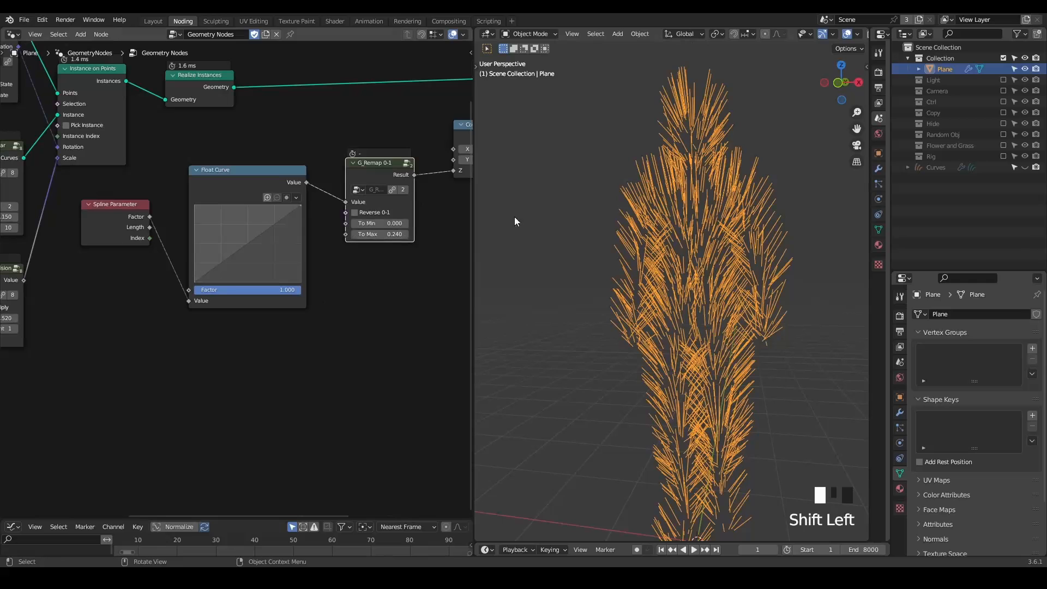
- Bend the Float Curve with a point at about 0.7454, 0.2375 and set the remap's To Max to -0.140
{"action": "scroll", "coordinate": [622, 237], "scroll_direction": "up", "scroll_amount": 1}
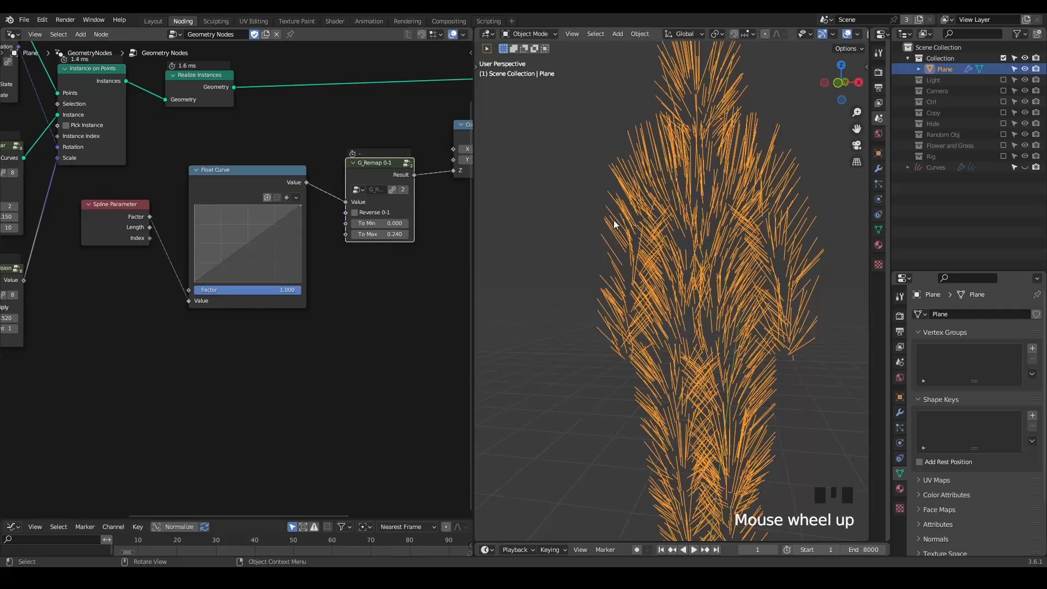
{"action": "left_click_drag", "start_coordinate": [242, 255], "coordinate": [274, 264]}
{"action": "left_click_drag", "start_coordinate": [378, 238], "coordinate": [341, 238], "text": "shift"}
{"action": "middle_click_drag", "start_coordinate": [677, 301], "coordinate": [654, 241]}
{"action": "scroll", "coordinate": [615, 311], "scroll_direction": "down", "scroll_amount": 2}
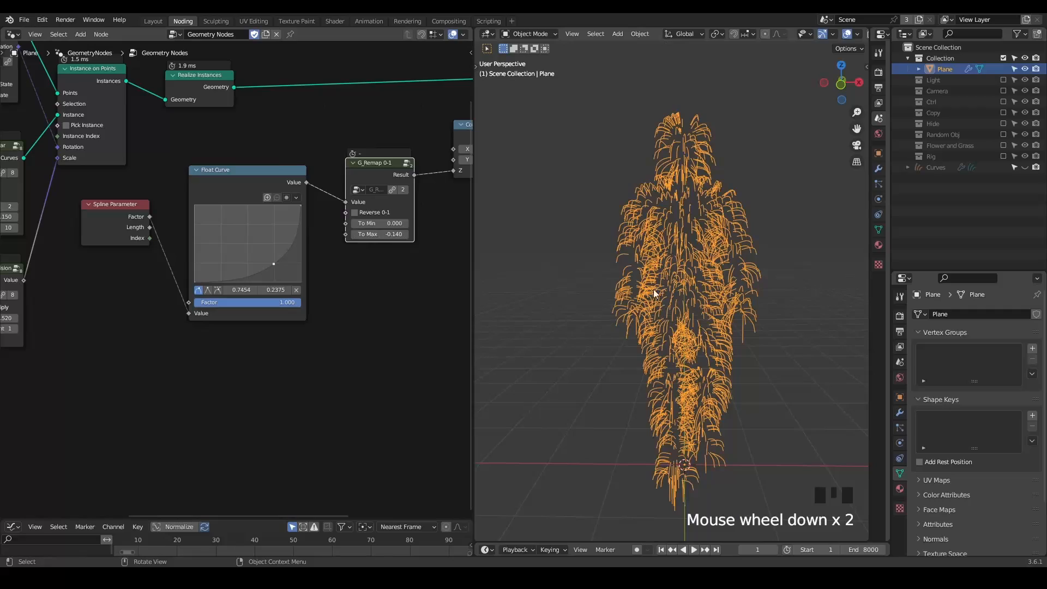
- Play the animation to check the drooping hairs on the walking figure, and stop at frame 111
{"action": "key", "text": "space"}
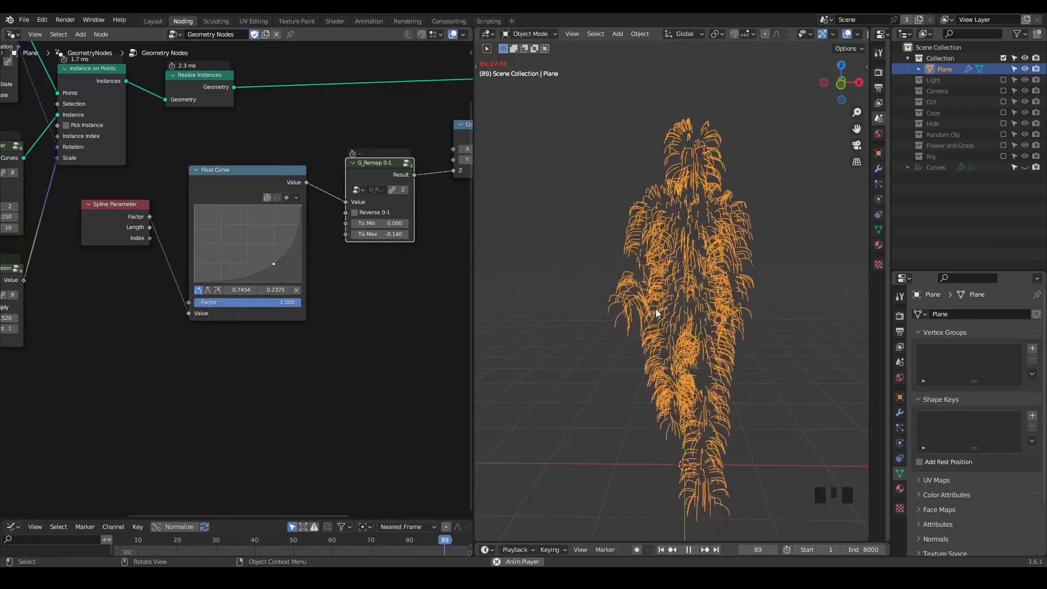
{"action": "key", "text": "space"}
{"action": "middle_click_drag", "start_coordinate": [314, 262], "coordinate": [196, 277]}
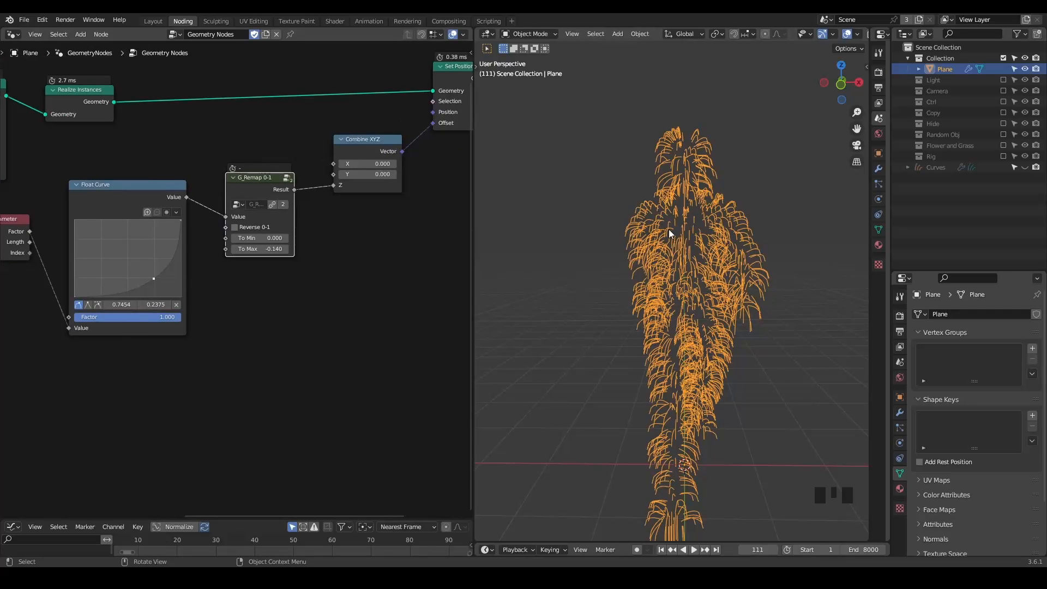
- Move the Group Output node away from Set Position to leave space between them
{"action": "middle_click_drag", "start_coordinate": [330, 283], "coordinate": [149, 299]}
{"action": "left_click_drag", "start_coordinate": [406, 212], "coordinate": [426, 204]}
{"action": "middle_click_drag", "start_coordinate": [323, 238], "coordinate": [373, 223]}
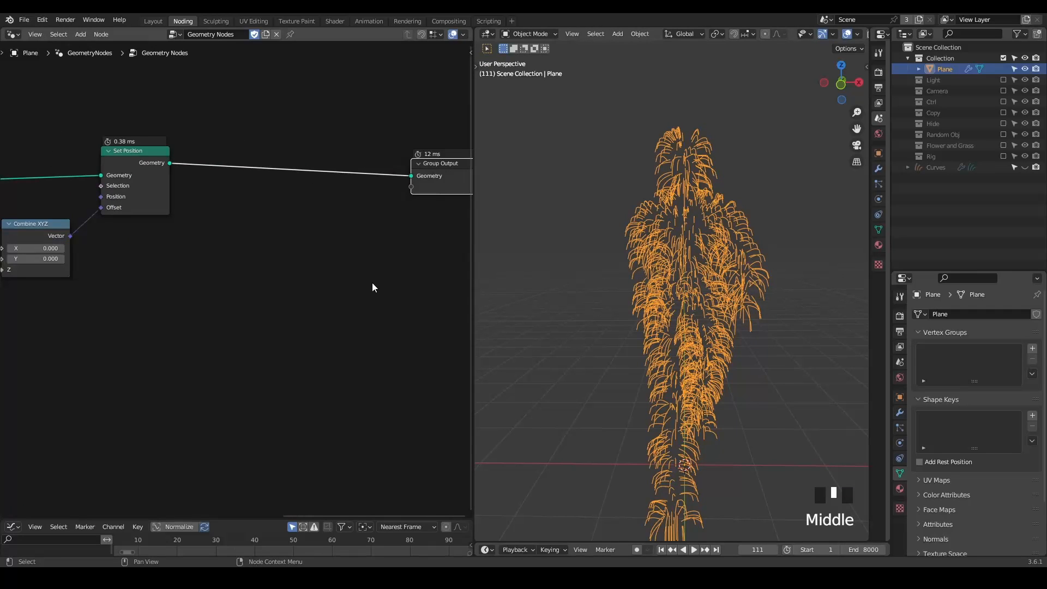
{"action": "key", "text": "shift+ctrl+alt+q"}
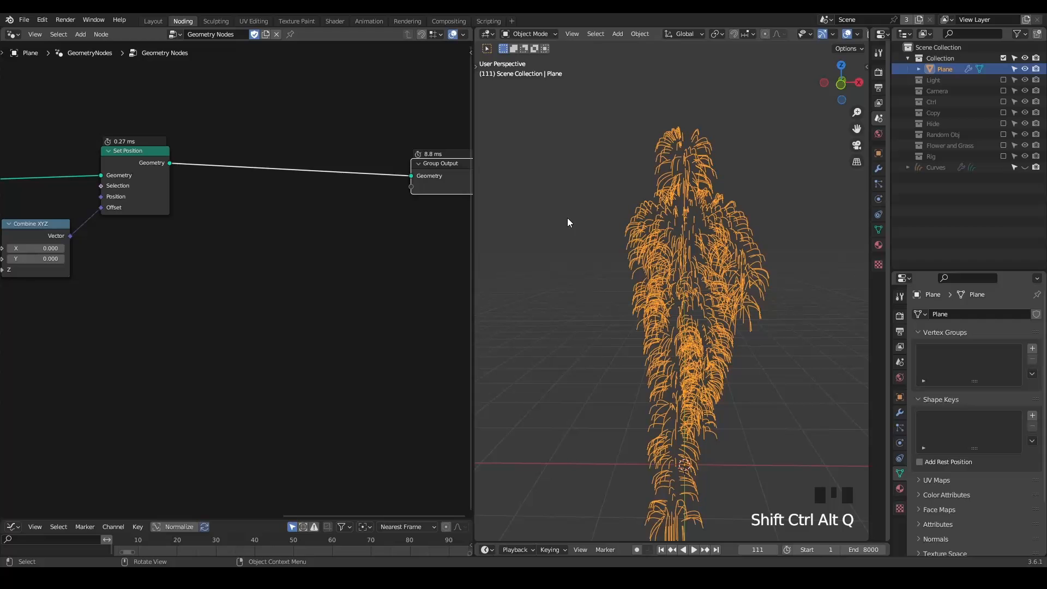
- Insert a second Set Position node between the existing Set Position node and the Group Output
{"action": "key", "text": "ctrl+a"}
{"action": "type", "text": "set pos"}
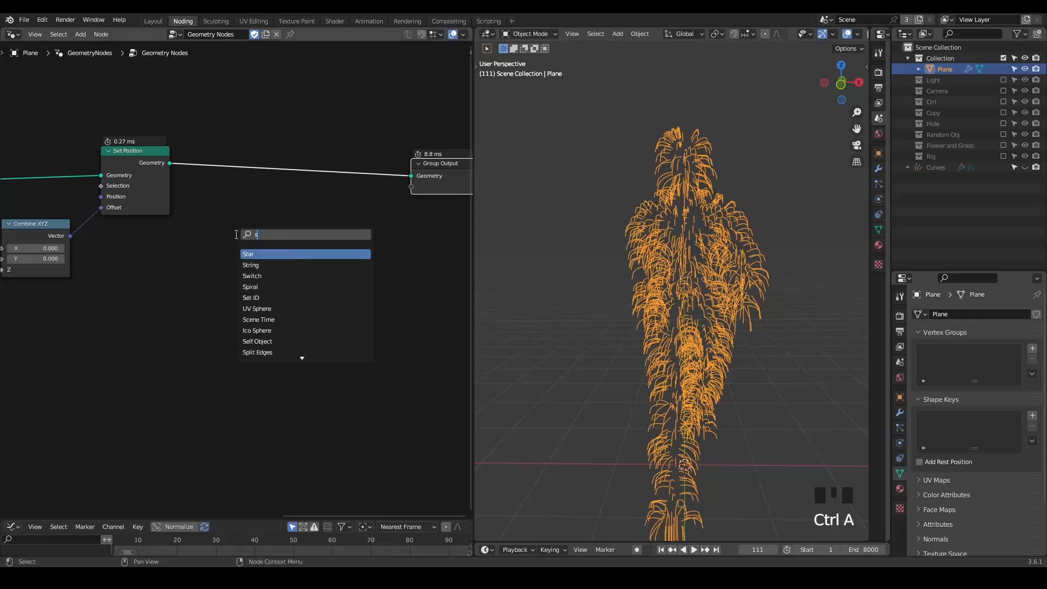
{"action": "key", "text": "Return"}
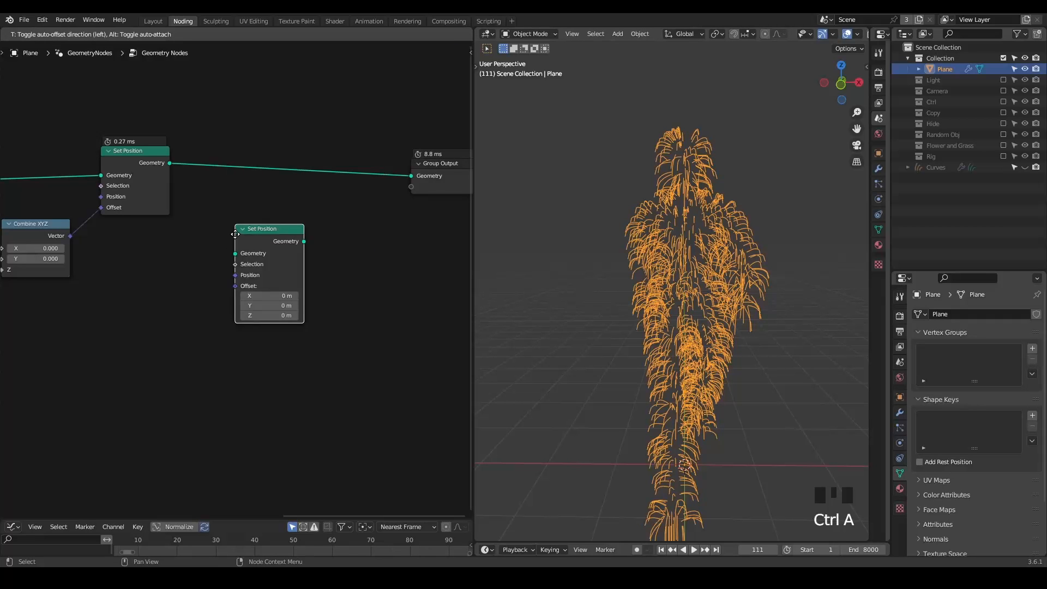
{"action": "left_click", "coordinate": [297, 148]}
{"action": "middle_click_drag", "start_coordinate": [231, 223], "coordinate": [262, 210]}
{"action": "middle_click_drag", "start_coordinate": [137, 205], "coordinate": [182, 201]}
{"action": "scroll", "coordinate": [224, 223], "scroll_direction": "up", "scroll_amount": 1}
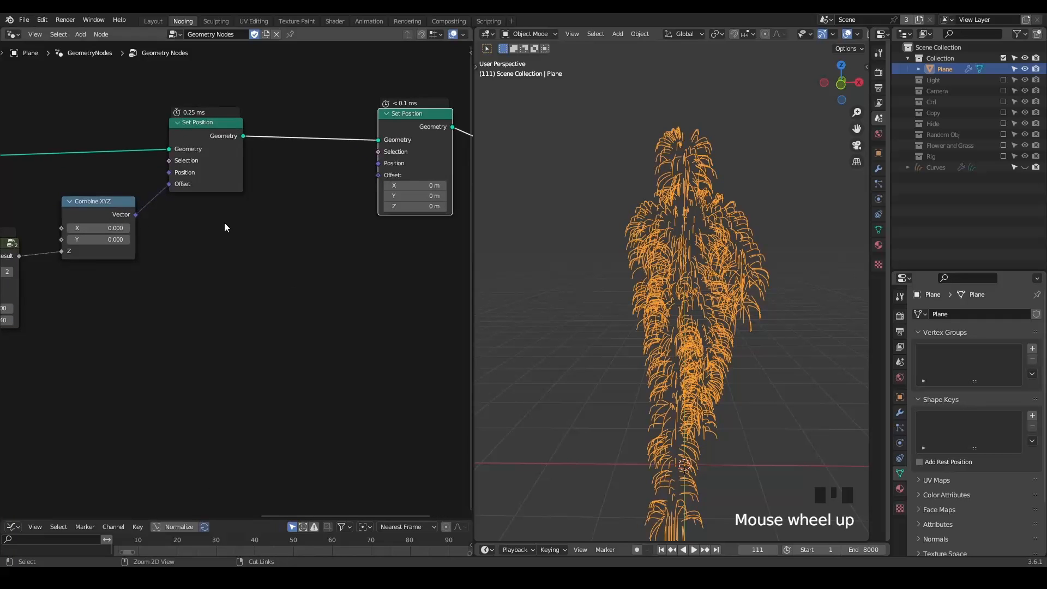
- Add a Position node below the Set Position nodes and underline the second Set Position's Offset input with an annotation
{"action": "key", "text": "ctrl+a"}
{"action": "type", "text": "pos"}
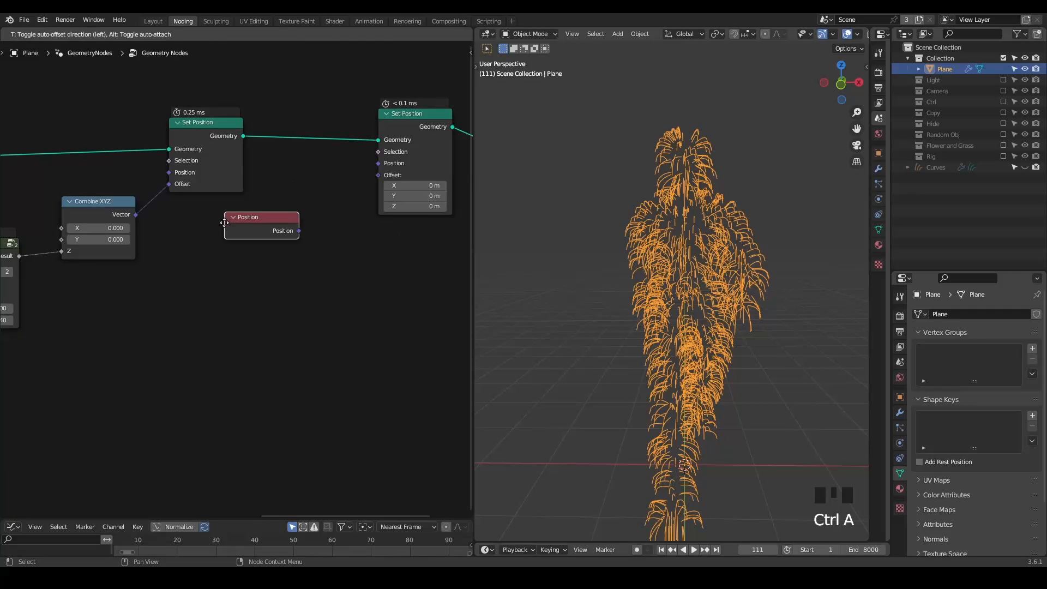
{"action": "left_click", "coordinate": [175, 261]}
{"action": "left_click", "coordinate": [399, 174]}
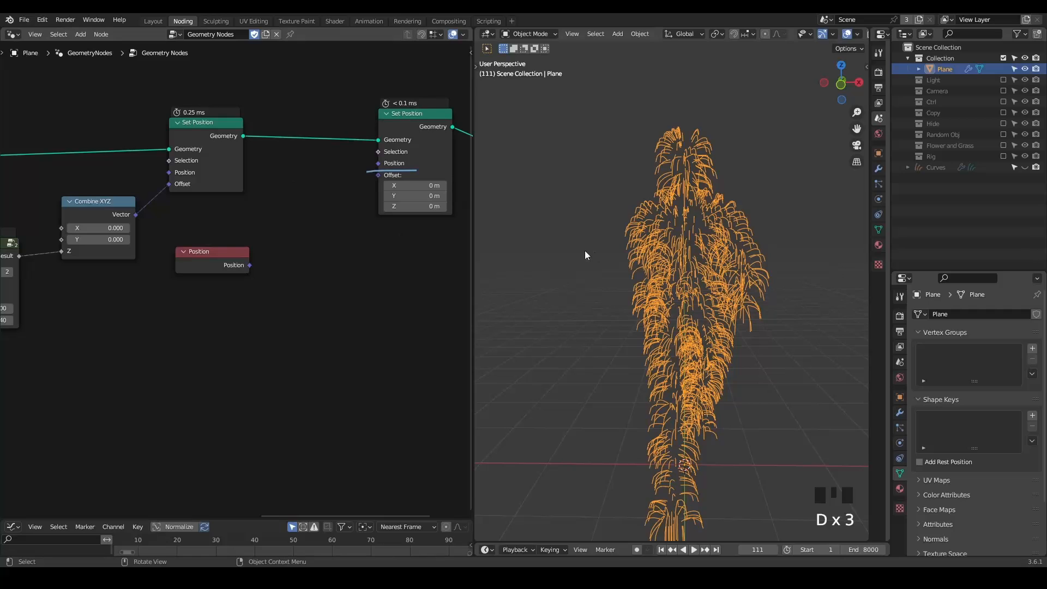
- Mark the link between Realize Instances and the first Set Position with an annotation and erase it
{"action": "scroll", "coordinate": [635, 215], "scroll_direction": "up", "scroll_amount": 1}
{"action": "middle_click_drag", "start_coordinate": [241, 173], "coordinate": [347, 140]}
{"action": "scroll", "coordinate": [240, 181], "scroll_direction": "down", "scroll_amount": 3}
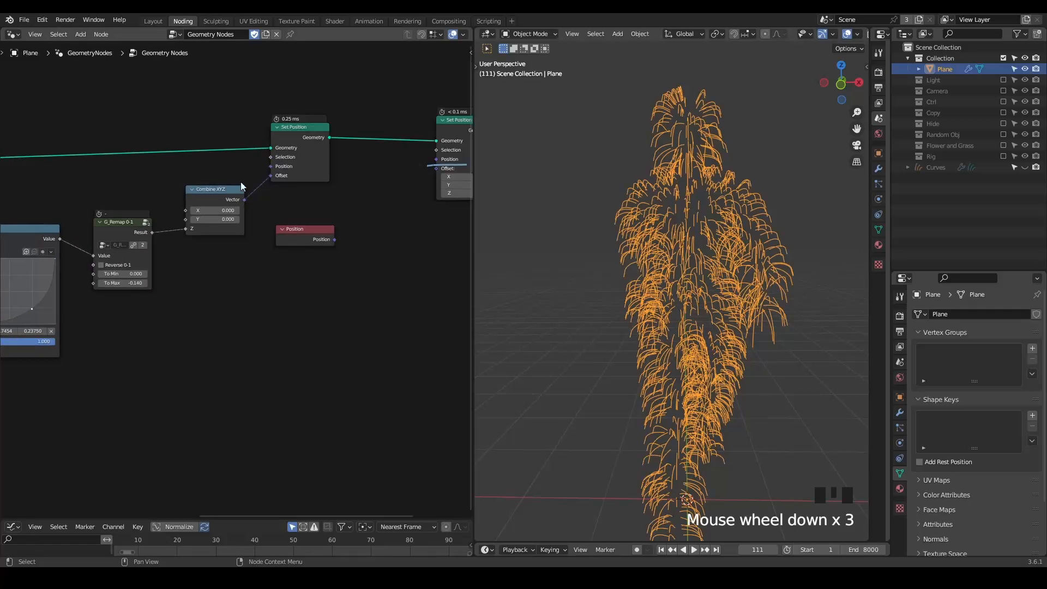
{"action": "middle_click_drag", "start_coordinate": [241, 182], "coordinate": [291, 173]}
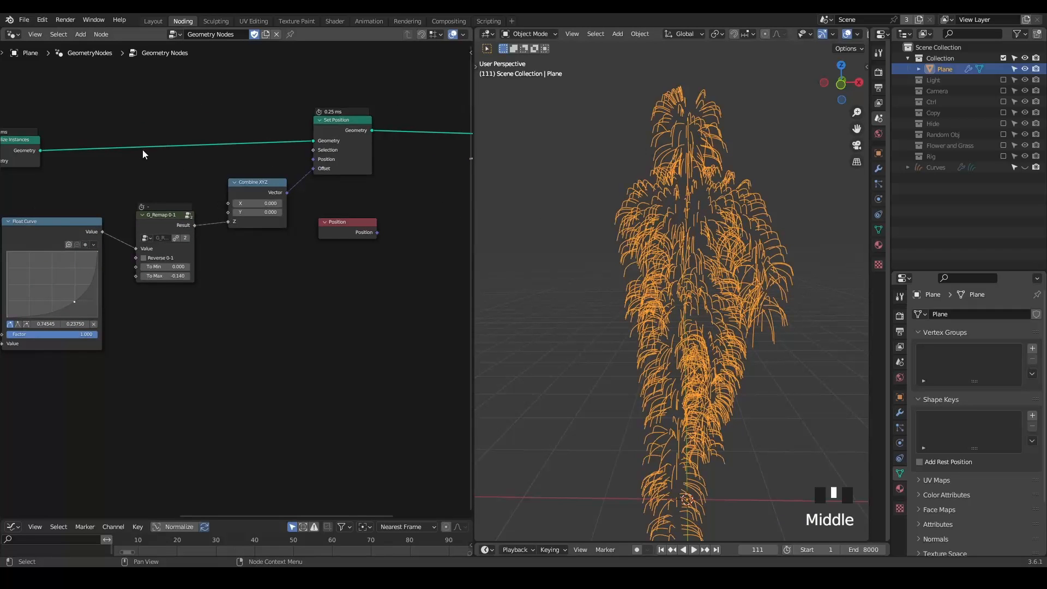
{"action": "left_click_drag", "start_coordinate": [140, 141], "coordinate": [175, 131]}
{"action": "middle_click_drag", "start_coordinate": [166, 178], "coordinate": [249, 152]}
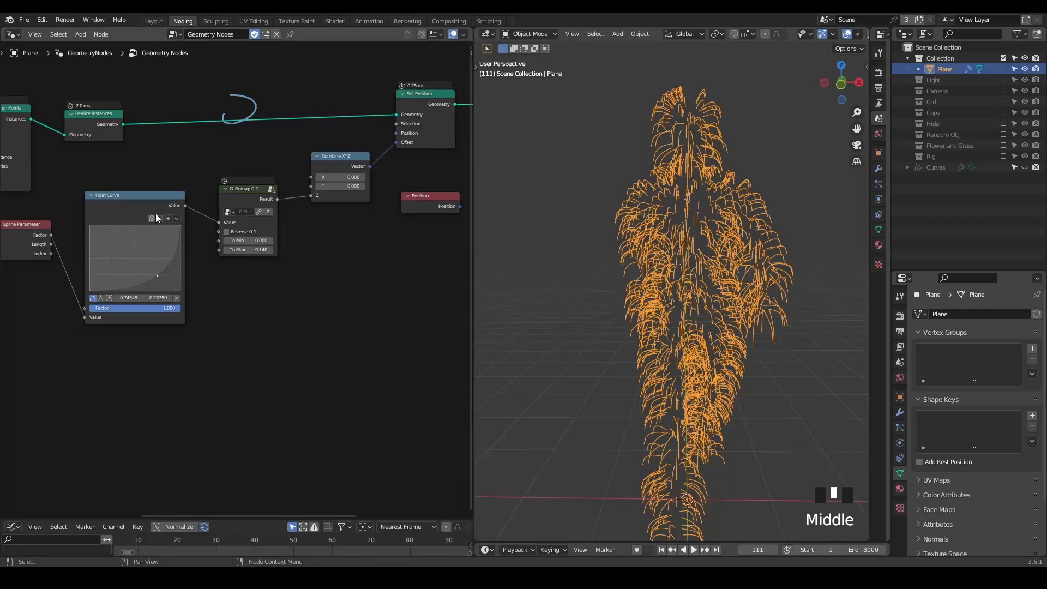
{"action": "right_click_drag", "start_coordinate": [250, 129], "coordinate": [7, 285]}
- Add a G_Noise 3D group node below the two Set Position nodes
{"action": "middle_click_drag", "start_coordinate": [273, 230], "coordinate": [12, 289]}
{"action": "scroll", "coordinate": [266, 249], "scroll_direction": "up", "scroll_amount": 2}
{"action": "key", "text": "ctrl+a"}
{"action": "type", "text": "noise 3"}
{"action": "key", "text": "Return"}
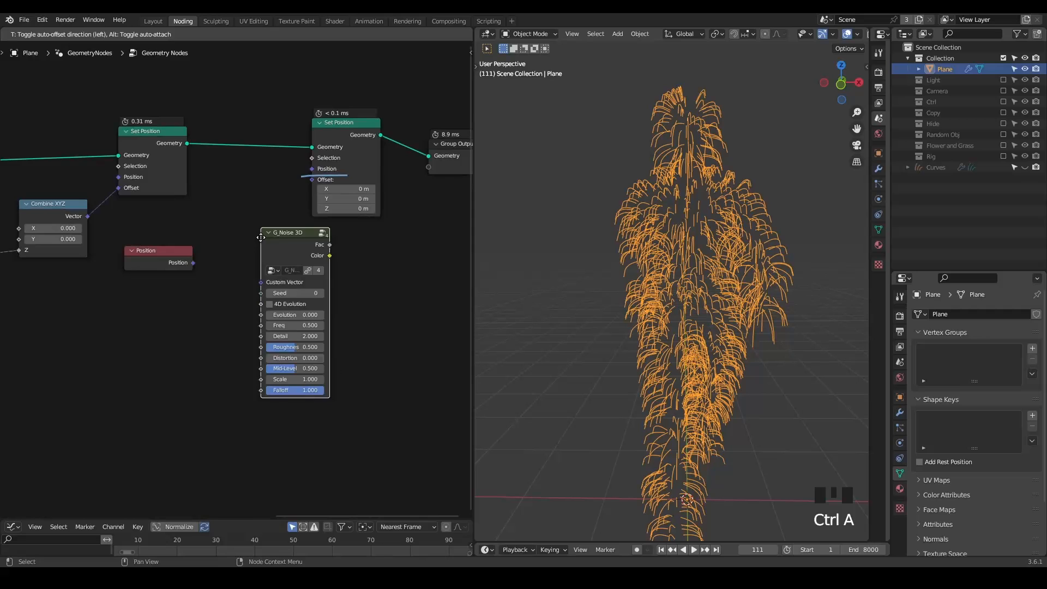
{"action": "left_click", "coordinate": [215, 225]}
- Add a standard Noise Texture node beside G_Noise 3D for comparison
{"action": "scroll", "coordinate": [302, 263], "scroll_direction": "up", "scroll_amount": 3}
{"action": "key", "text": "ctrl+a"}
{"action": "type", "text": "n"}
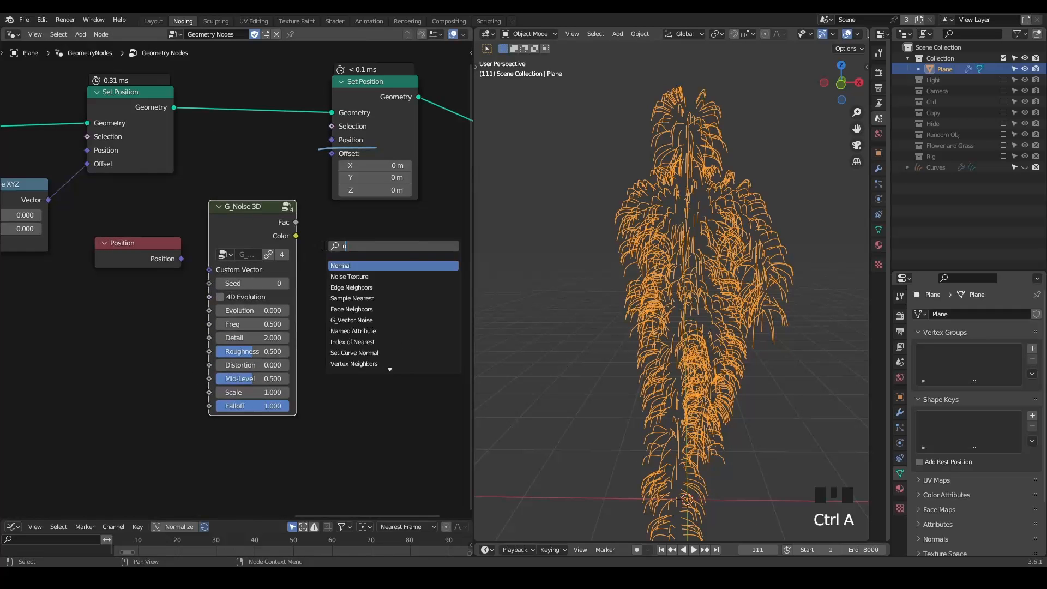
{"action": "type", "text": "oise"}
{"action": "key", "text": "Return"}
{"action": "left_click", "coordinate": [323, 245]}
{"action": "middle_click_drag", "start_coordinate": [323, 245], "coordinate": [266, 234]}
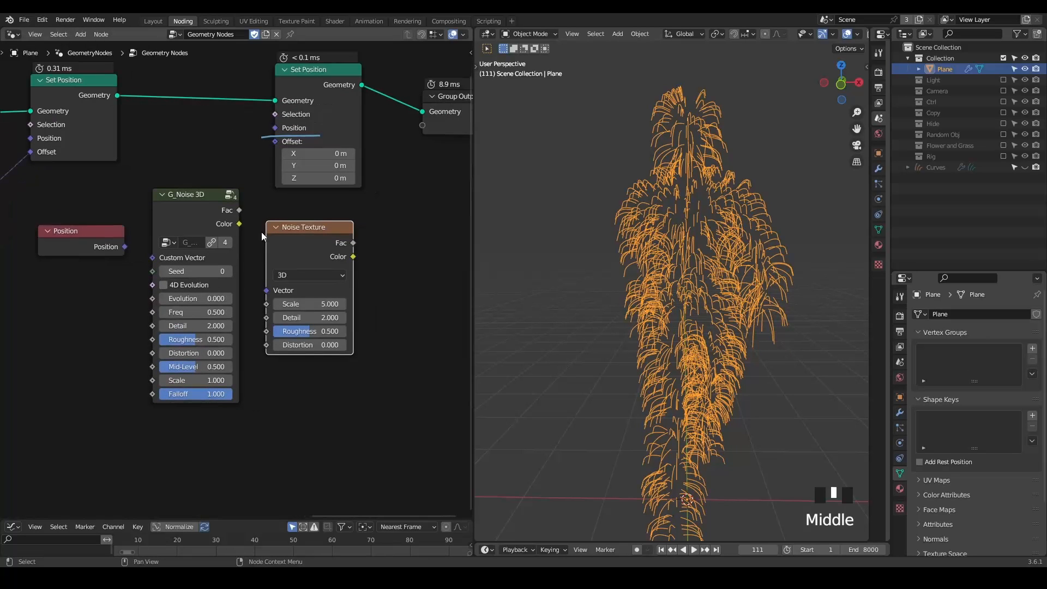
- Compare the outputs and settings of the two noise nodes with temporary annotation lines, and delete the Noise Texture node
{"action": "key", "text": "d"}
{"action": "left_click_drag", "start_coordinate": [217, 216], "coordinate": [360, 246]}
{"action": "key", "text": "d"}
{"action": "left_click_drag", "start_coordinate": [210, 228], "coordinate": [472, 296]}
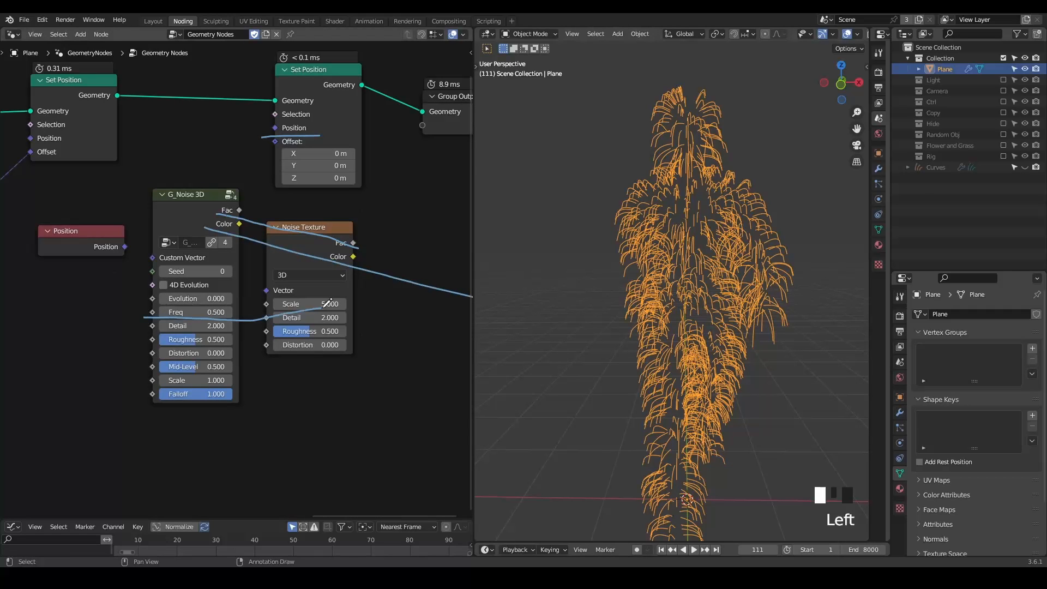
{"action": "left_click_drag", "start_coordinate": [149, 334], "coordinate": [260, 332]}
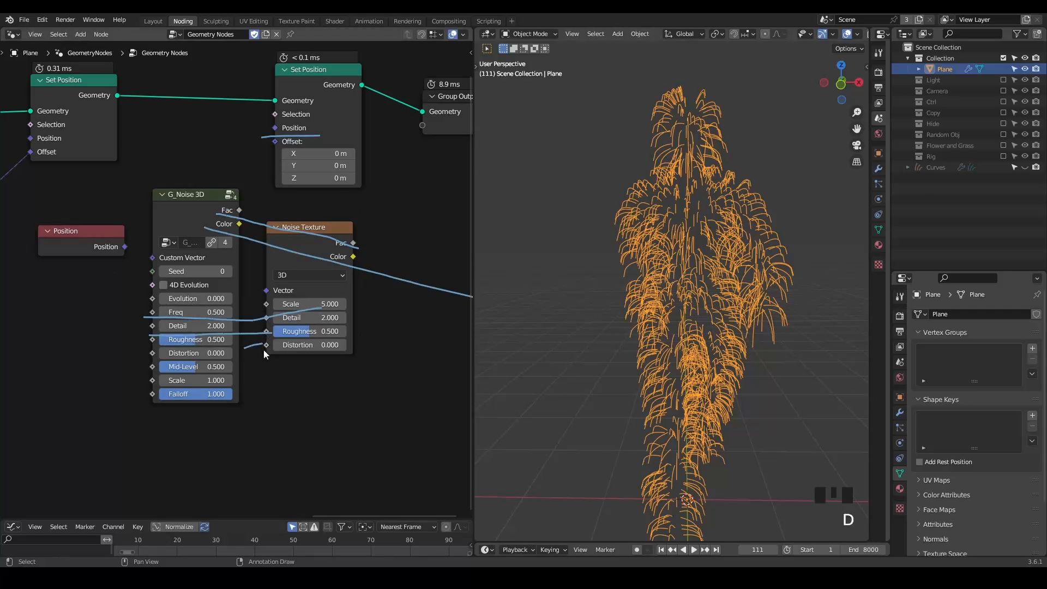
{"action": "key", "text": "d"}
{"action": "mouse_move", "coordinate": [415, 286]}
{"action": "right_mouse_down"}
{"action": "mouse_move", "coordinate": [114, 327]}
{"action": "mouse_move", "coordinate": [398, 152]}
{"action": "mouse_move", "coordinate": [436, 293]}
{"action": "right_mouse_up"}
{"action": "key", "text": "d"}
{"action": "key", "text": "d"}
{"action": "key", "text": "d"}
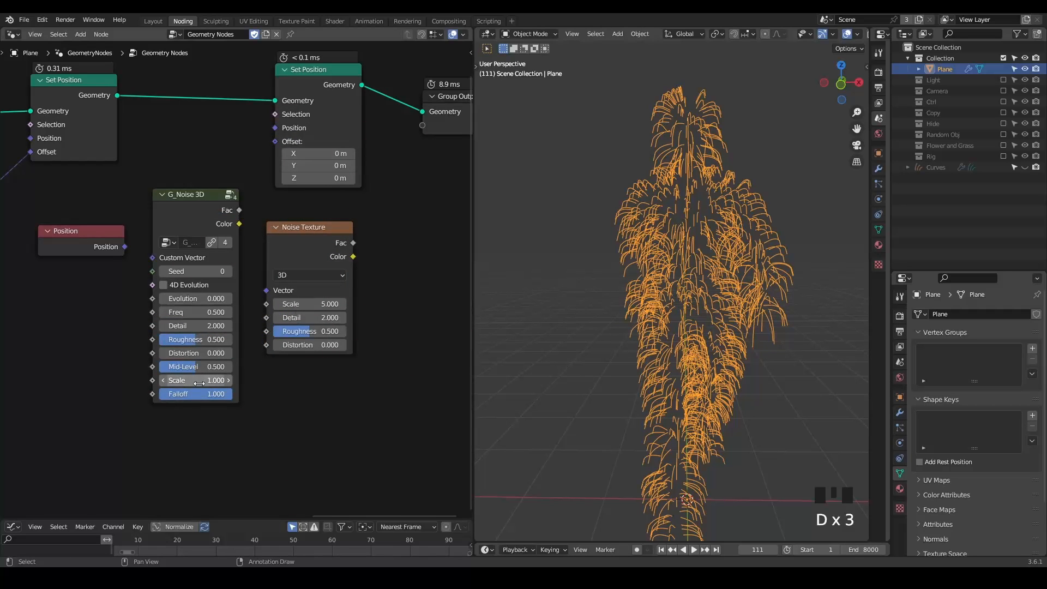
{"action": "left_click", "coordinate": [319, 241]}
{"action": "key", "text": "x"}
- Connect G_Noise 3D's Color output to the second Set Position's Offset
{"action": "left_click_drag", "start_coordinate": [239, 223], "coordinate": [272, 143]}
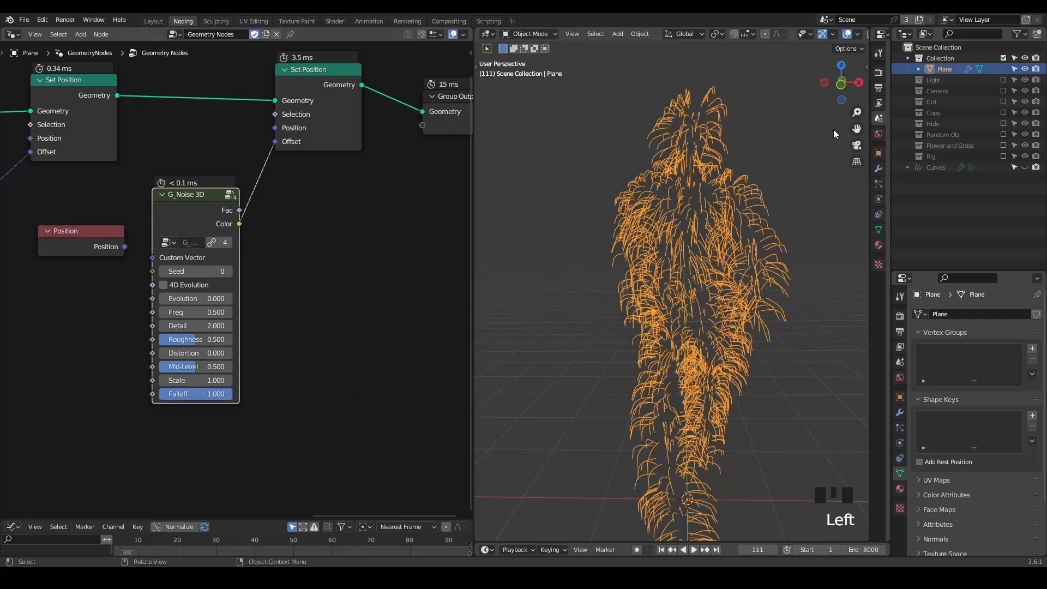
{"action": "middle_click_drag", "start_coordinate": [679, 215], "coordinate": [657, 232], "text": "shift"}
{"action": "mouse_move", "coordinate": [293, 212]}
{"action": "right_mouse_down", "text": "ctrl+alt"}
{"action": "mouse_move", "coordinate": [253, 159]}
{"action": "mouse_move", "coordinate": [279, 180]}
{"action": "right_mouse_up", "text": "ctrl+alt"}
- Outline the hair figure with temporary annotations and try G_Noise 3D Freq values of 2.050 and 0.530
{"action": "key", "text": "d"}
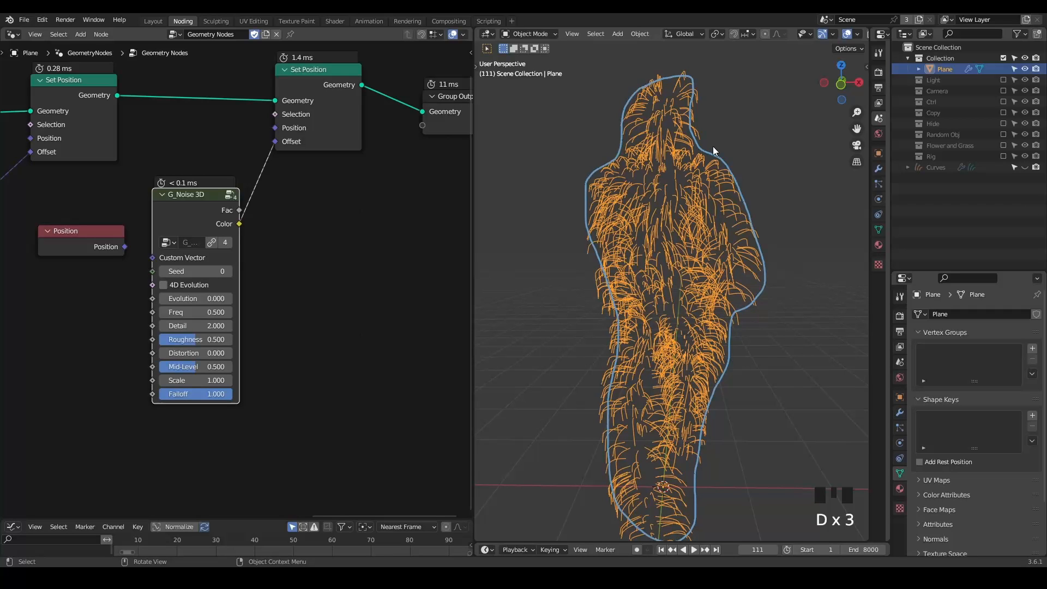
{"action": "scroll", "coordinate": [698, 205], "scroll_direction": "down", "scroll_amount": 3}
{"action": "mouse_move", "coordinate": [725, 119]}
{"action": "right_mouse_down"}
{"action": "mouse_move", "coordinate": [562, 293]}
{"action": "mouse_move", "coordinate": [606, 423]}
{"action": "right_mouse_up"}
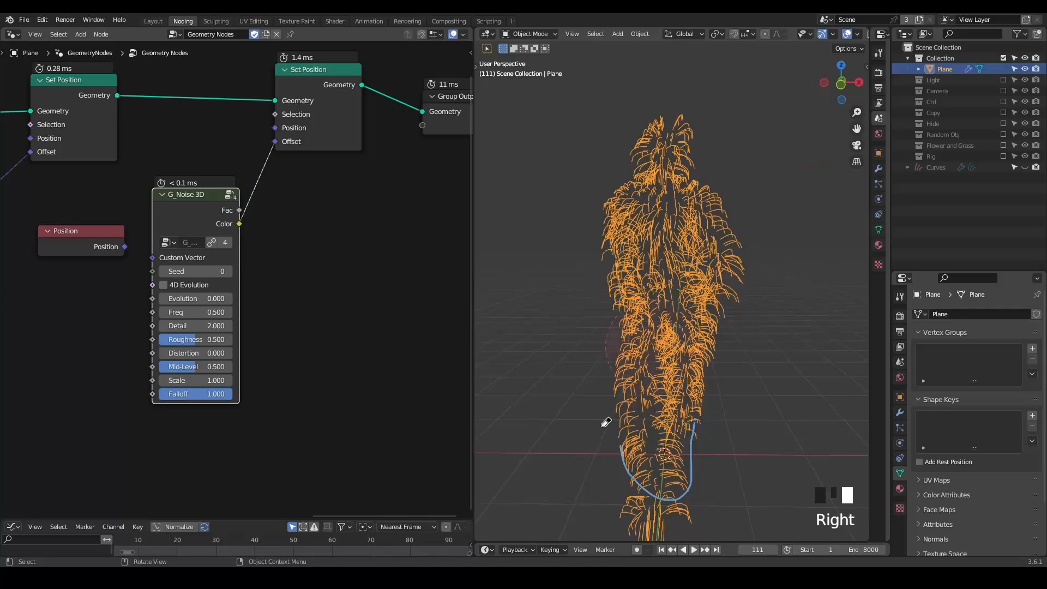
{"action": "left_click_drag", "start_coordinate": [193, 312], "coordinate": [324, 312], "text": "shift"}
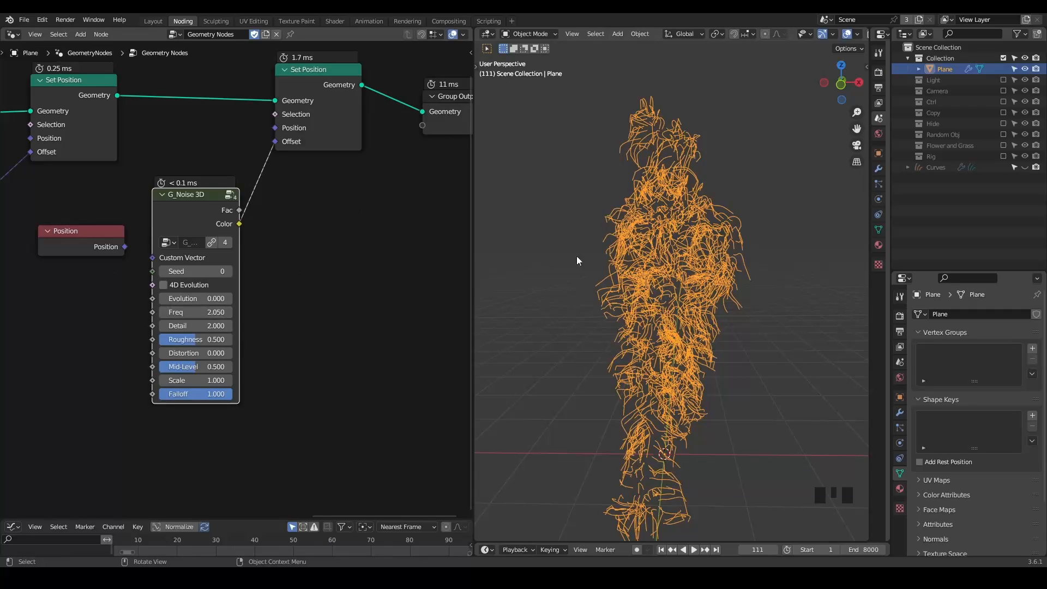
{"action": "mouse_move", "coordinate": [197, 312]}
{"action": "left_mouse_down", "text": "shift"}
{"action": "mouse_move", "coordinate": [90, 312]}
{"action": "mouse_move", "coordinate": [199, 313]}
{"action": "mouse_move", "coordinate": [172, 314]}
{"action": "mouse_move", "coordinate": [185, 314]}
{"action": "left_mouse_up", "text": "shift"}
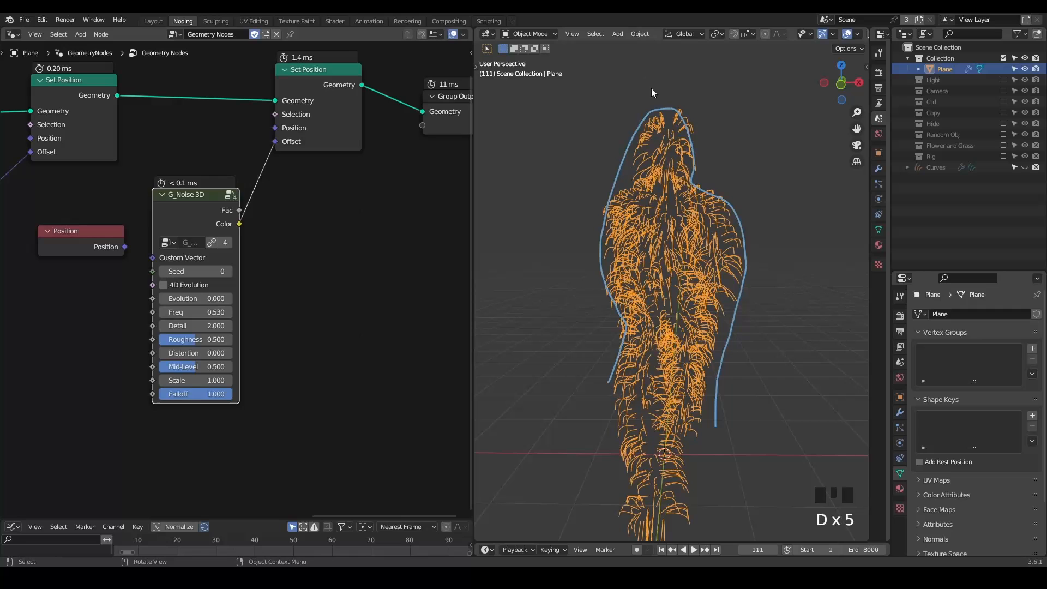
- Add a Grid node sized 15 m by 15 m with 243 vertices in X and Y
{"action": "key", "text": "ctrl+a"}
{"action": "type", "text": "gr"}
{"action": "key", "text": "Return"}
{"action": "left_click", "coordinate": [278, 227]}
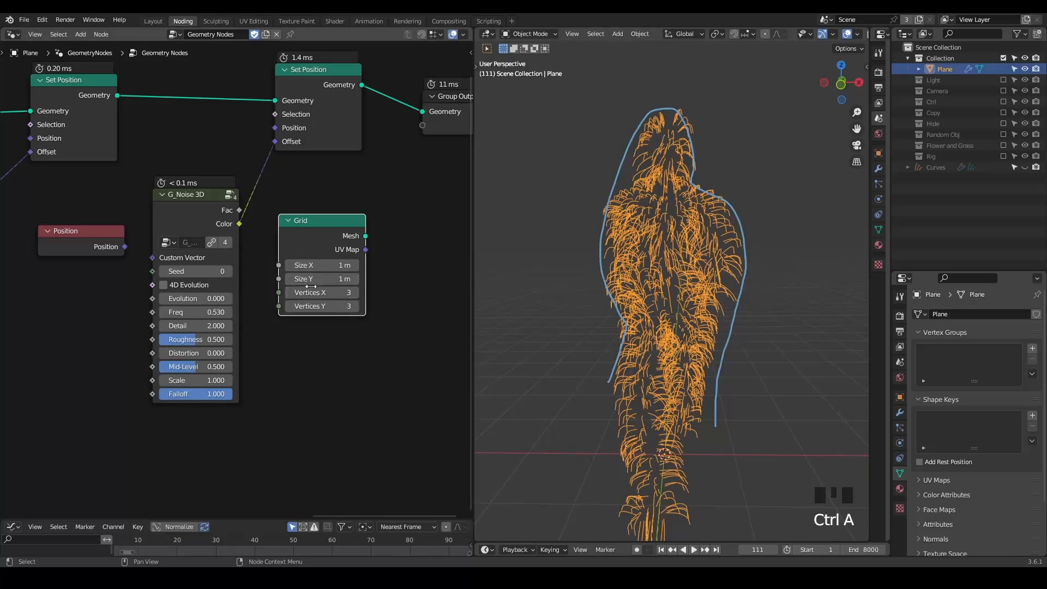
{"action": "left_click_drag", "start_coordinate": [322, 306], "coordinate": [327, 293]}
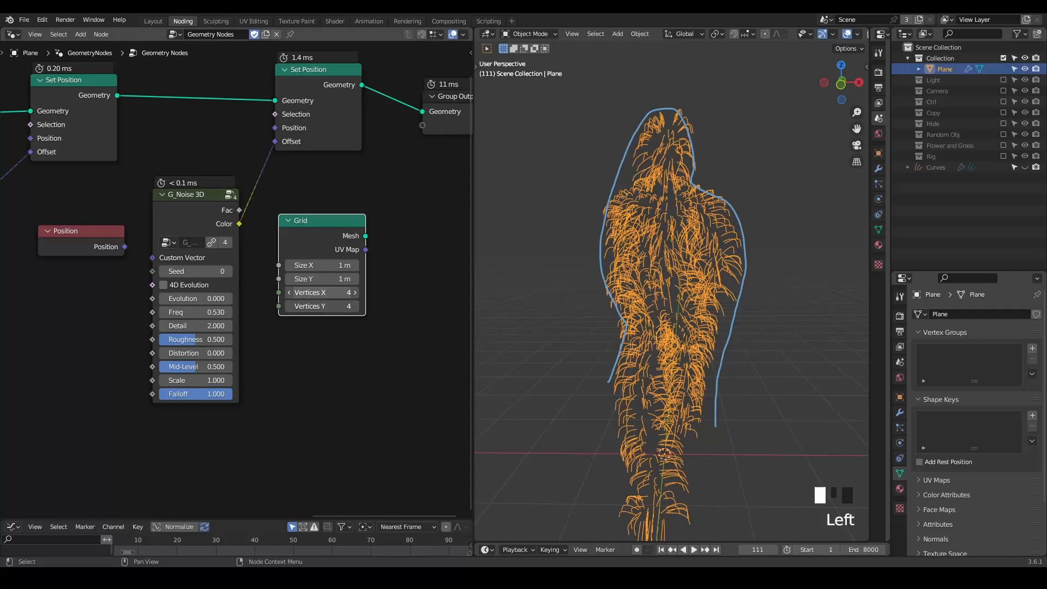
{"action": "double_click", "coordinate": [322, 265]}
- Preview G_Noise 3D's Color output on the Grid and mark patches of the noise pattern with temporary annotations
{"action": "left_click", "coordinate": [316, 224], "text": "ctrl+shift"}
{"action": "left_click", "coordinate": [229, 227], "text": "ctrl+shift"}
{"action": "left_click", "coordinate": [220, 226], "text": "ctrl+shift"}
{"action": "left_click", "coordinate": [220, 226], "text": "ctrl+shift"}
{"action": "mouse_move", "coordinate": [626, 362]}
{"action": "middle_mouse_down"}
{"action": "mouse_move", "coordinate": [636, 403]}
{"action": "mouse_move", "coordinate": [643, 338]}
{"action": "mouse_move", "coordinate": [646, 376]}
{"action": "middle_mouse_up"}
{"action": "scroll", "coordinate": [636, 403], "scroll_direction": "down", "scroll_amount": 3}
{"action": "key", "text": "d"}
{"action": "right_click_drag", "start_coordinate": [681, 230], "coordinate": [677, 269]}
{"action": "key", "text": "d"}
{"action": "left_click_drag", "start_coordinate": [601, 290], "coordinate": [654, 312]}
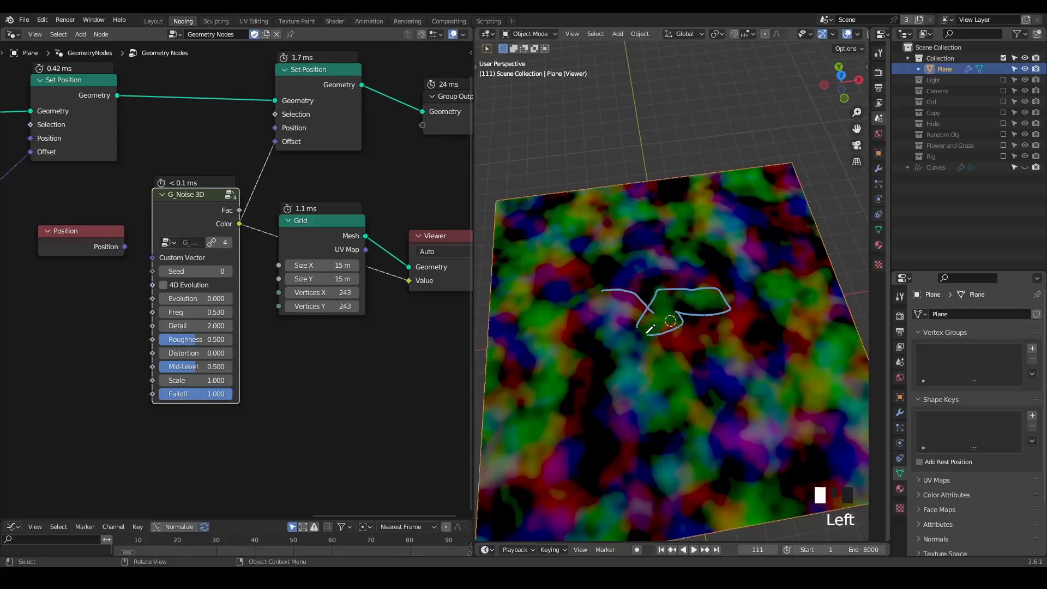
{"action": "right_click_drag", "start_coordinate": [647, 289], "coordinate": [709, 311]}
{"action": "key", "text": "d"}
- Delete the Grid and Viewer nodes to return to the hair figure
{"action": "left_click_drag", "start_coordinate": [433, 209], "coordinate": [306, 330]}
{"action": "key", "text": "x"}
{"action": "middle_click_drag", "start_coordinate": [585, 260], "coordinate": [654, 253]}
{"action": "scroll", "coordinate": [646, 247], "scroll_direction": "up", "scroll_amount": 4}
{"action": "scroll", "coordinate": [653, 253], "scroll_direction": "up", "scroll_amount": 2}
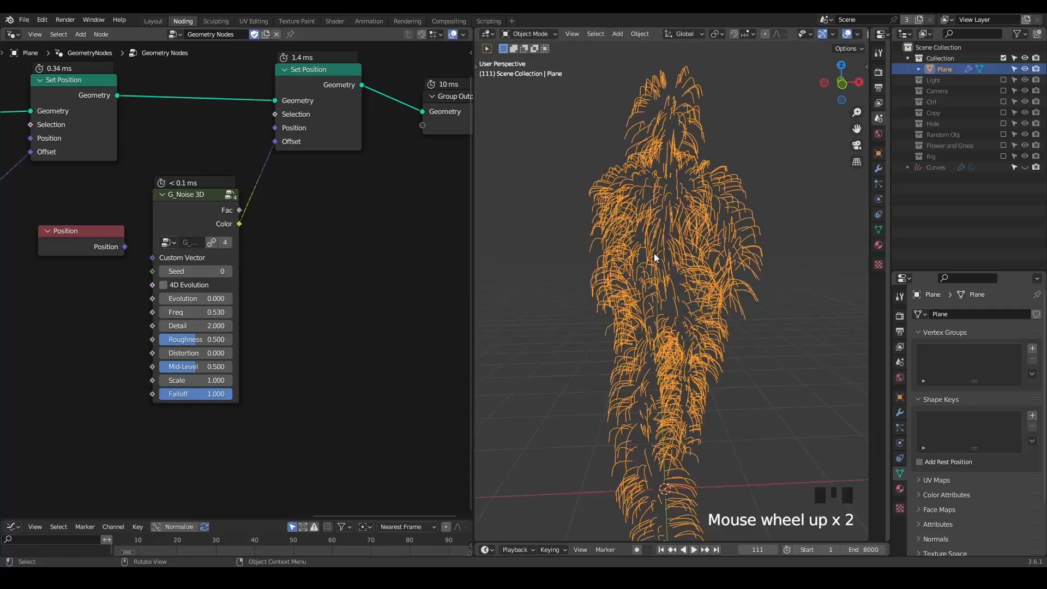
{"action": "scroll", "coordinate": [659, 241], "scroll_direction": "down", "scroll_amount": 1}
{"action": "scroll", "coordinate": [660, 241], "scroll_direction": "down", "scroll_amount": 1}
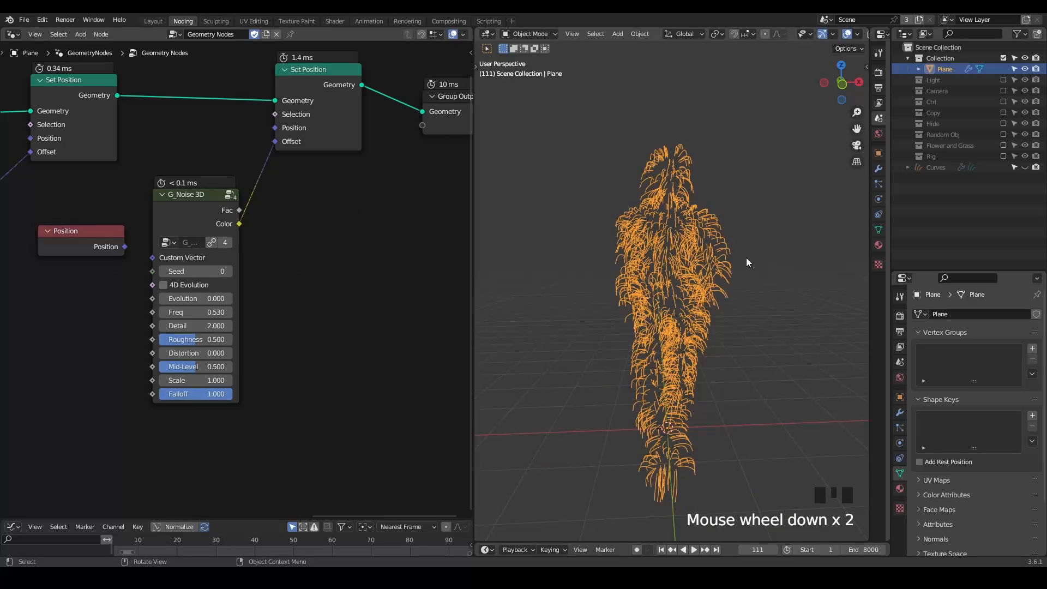
- Set G_Noise 3D's Freq to 0.500 and delete the unused Position node
{"action": "mouse_move", "coordinate": [201, 316]}
{"action": "left_mouse_down", "text": "shift"}
{"action": "mouse_move", "coordinate": [224, 316]}
{"action": "mouse_move", "coordinate": [179, 316]}
{"action": "left_mouse_up", "text": "shift"}
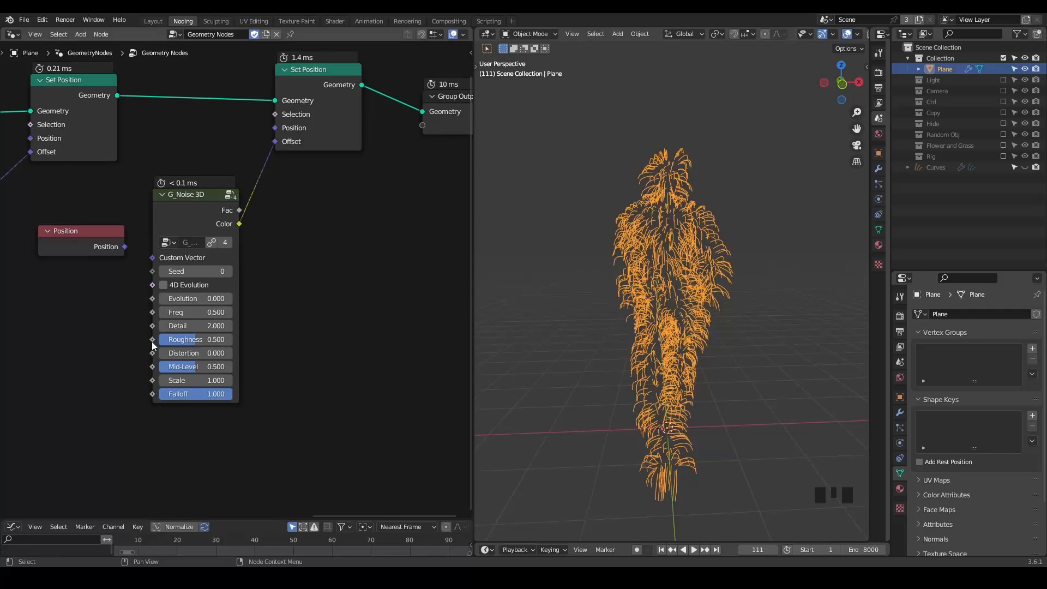
{"action": "middle_click_drag", "start_coordinate": [151, 341], "coordinate": [308, 293]}
{"action": "left_click", "coordinate": [253, 198]}
{"action": "key", "text": "x"}
- Add a G_Spline Info group node below Combine XYZ
{"action": "scroll", "coordinate": [683, 231], "scroll_direction": "up", "scroll_amount": 2}
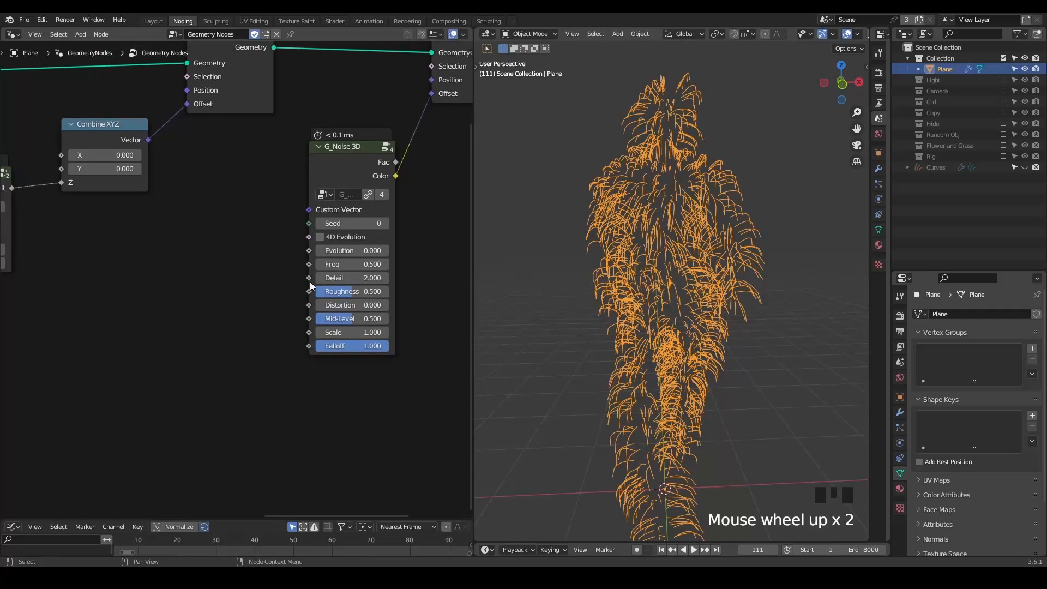
{"action": "middle_click_drag", "start_coordinate": [200, 281], "coordinate": [264, 254]}
{"action": "key", "text": "ctrl+a"}
{"action": "type", "text": "spline info"}
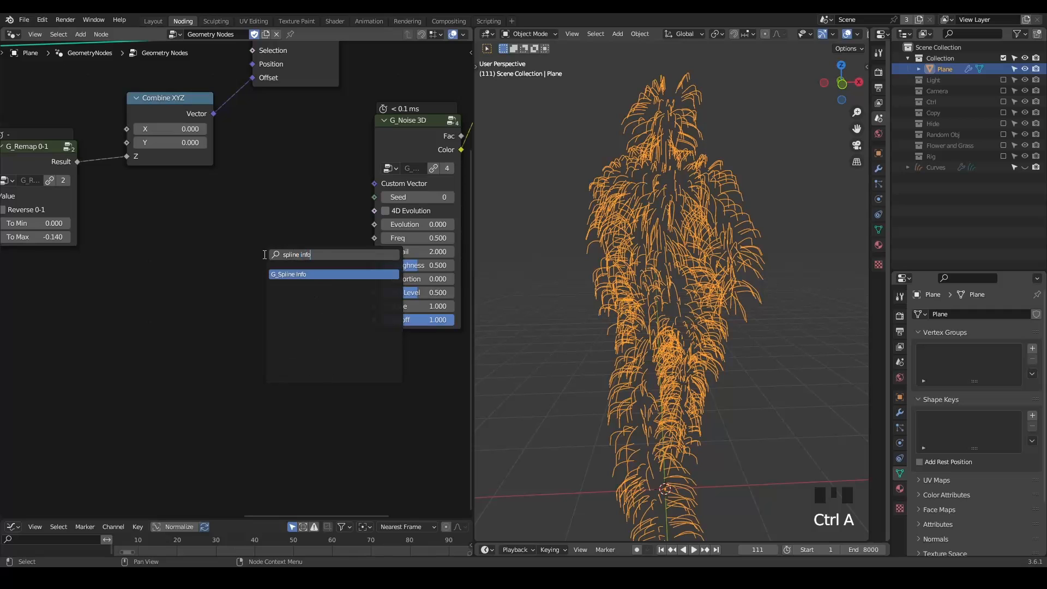
{"action": "key", "text": "Return"}
{"action": "left_click", "coordinate": [127, 228]}
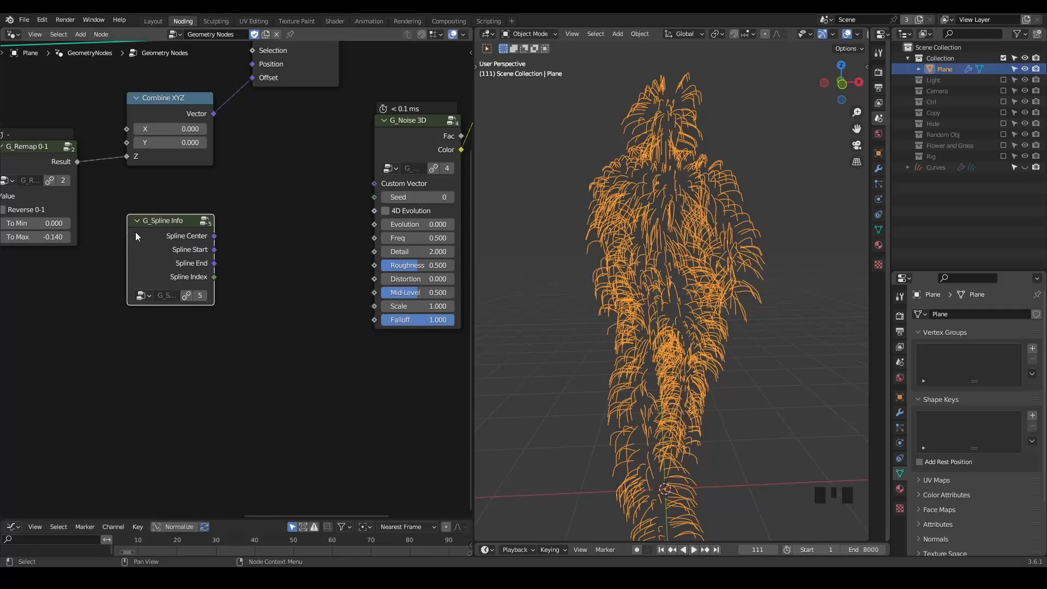
- Add an Index node feeding an Evaluate on Domain node set to Integer and Spline, below G_Spline Info
{"action": "key", "text": "ctrl+a"}
{"action": "type", "text": "index"}
{"action": "key", "text": "Return"}
{"action": "left_click", "coordinate": [62, 354]}
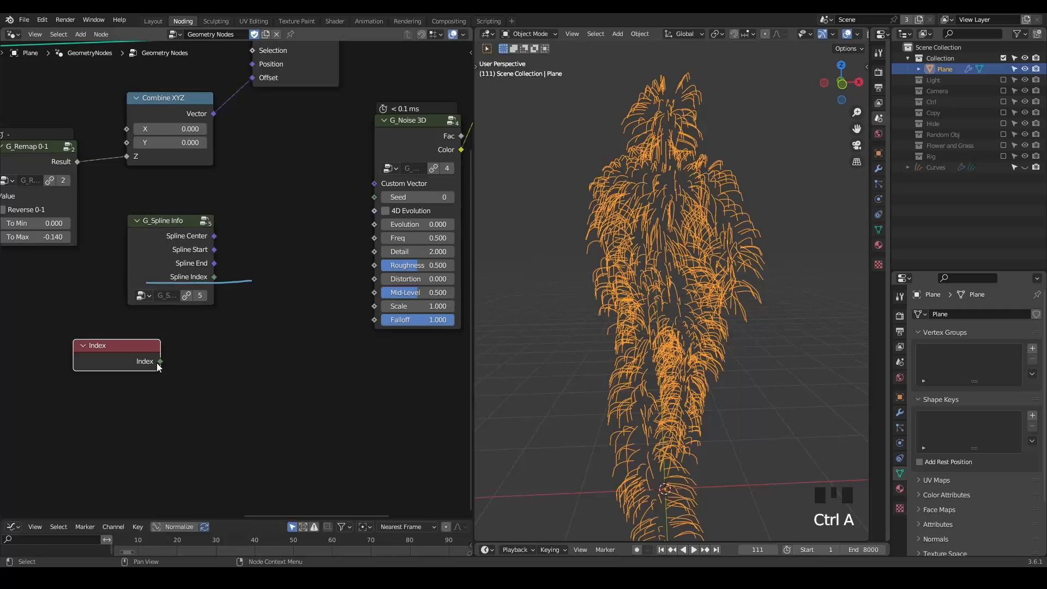
{"action": "key", "text": "ctrl+a"}
{"action": "type", "text": "evaluate"}
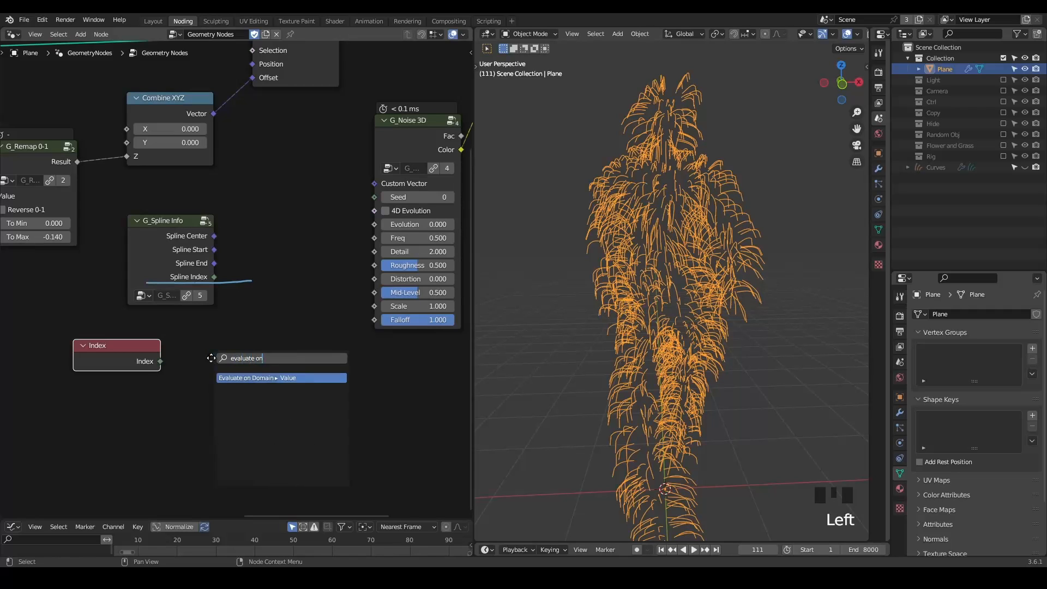
{"action": "key", "text": "Return"}
{"action": "left_click", "coordinate": [198, 354]}
{"action": "left_click", "coordinate": [224, 392]}
{"action": "left_click", "coordinate": [225, 463]}
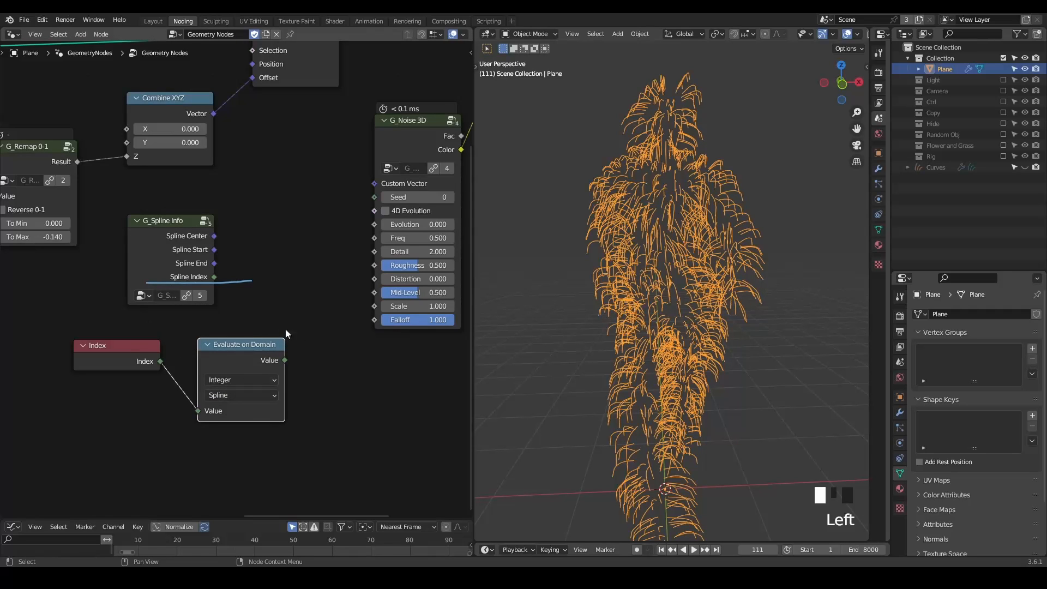
- Erase the annotation on G_Spline Info and connect its Spline Index output to G_Noise 3D's Seed
{"action": "left_click_drag", "start_coordinate": [150, 284], "coordinate": [256, 277]}
{"action": "mouse_move", "coordinate": [252, 279]}
{"action": "right_mouse_down"}
{"action": "mouse_move", "coordinate": [28, 347]}
{"action": "mouse_move", "coordinate": [67, 408]}
{"action": "right_mouse_up"}
{"action": "left_click_drag", "start_coordinate": [214, 277], "coordinate": [374, 197]}
- Delete the Index and Evaluate on Domain nodes
{"action": "left_click_drag", "start_coordinate": [321, 336], "coordinate": [155, 379]}
{"action": "key", "text": "x"}
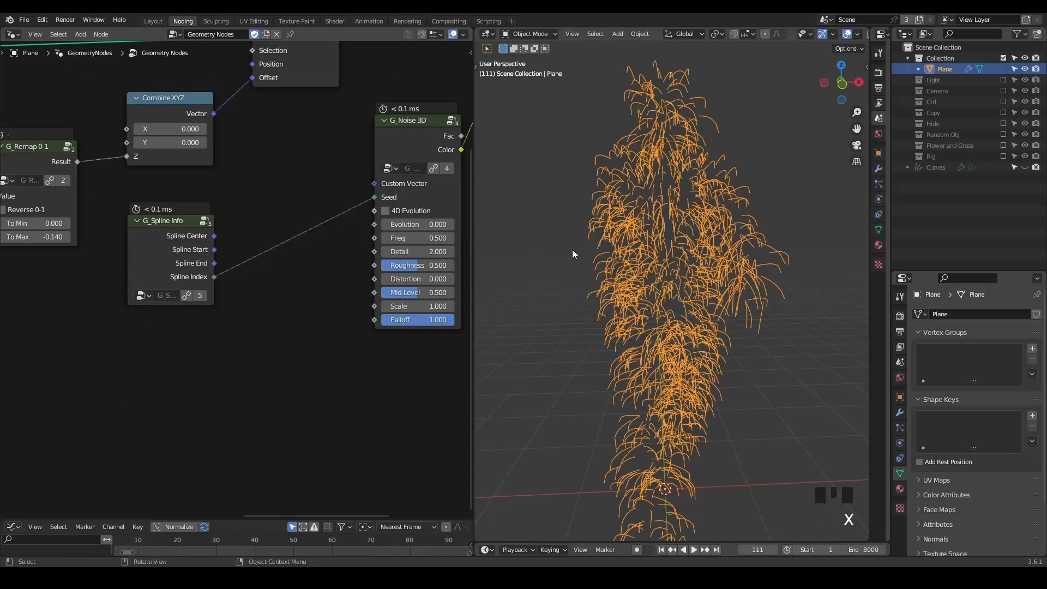
{"action": "scroll", "coordinate": [676, 234], "scroll_direction": "down", "scroll_amount": 2}
{"action": "middle_click_drag", "start_coordinate": [676, 233], "coordinate": [670, 251]}
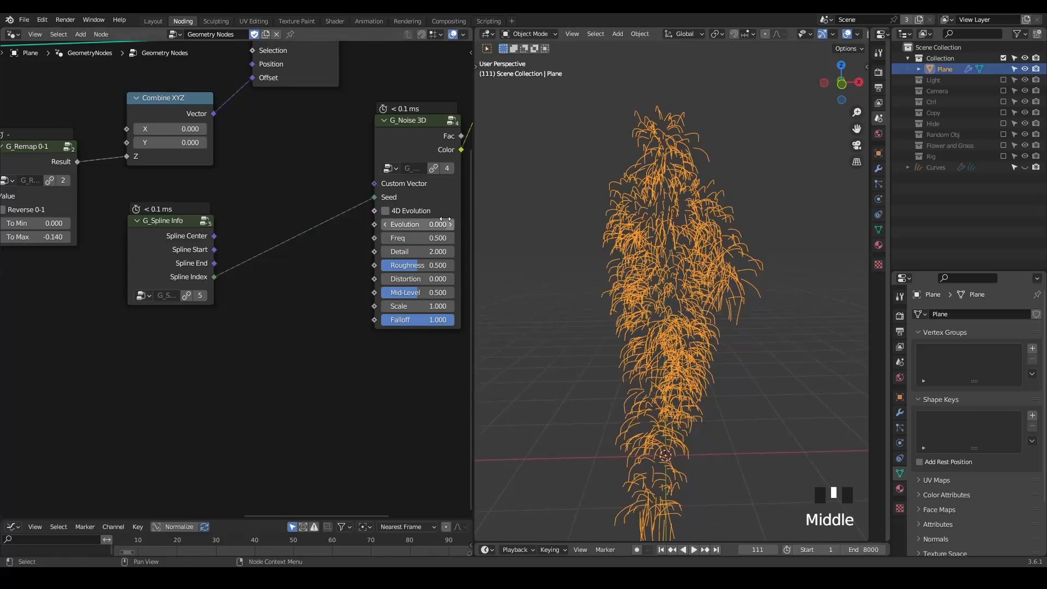
- Play the animation to check the per-strand noise on the walking figure, and return to frame 1
{"action": "key", "text": "space"}
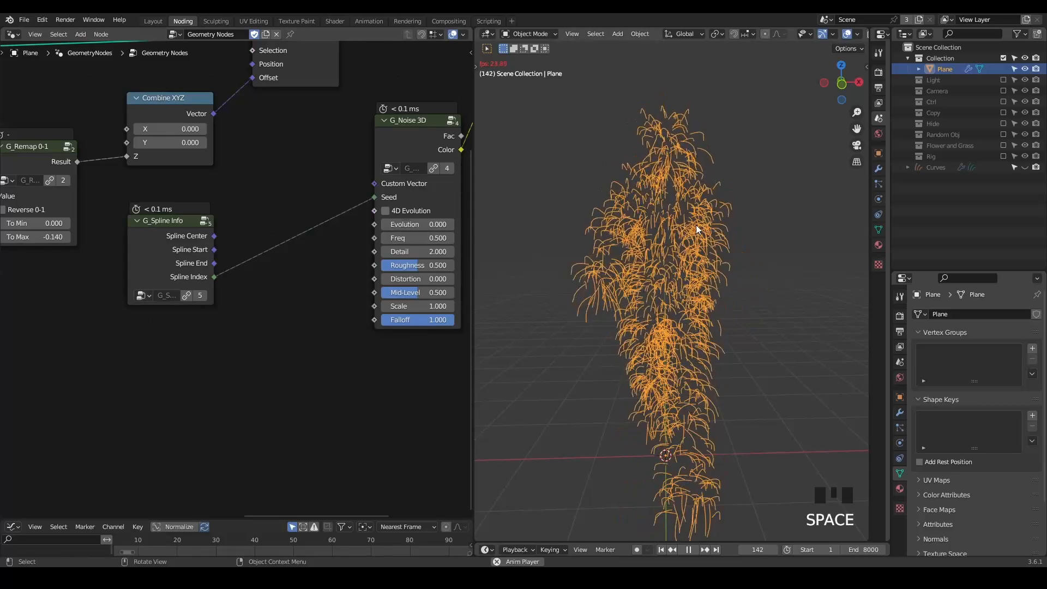
{"action": "key", "text": "space"}
{"action": "key", "text": "shift+space"}
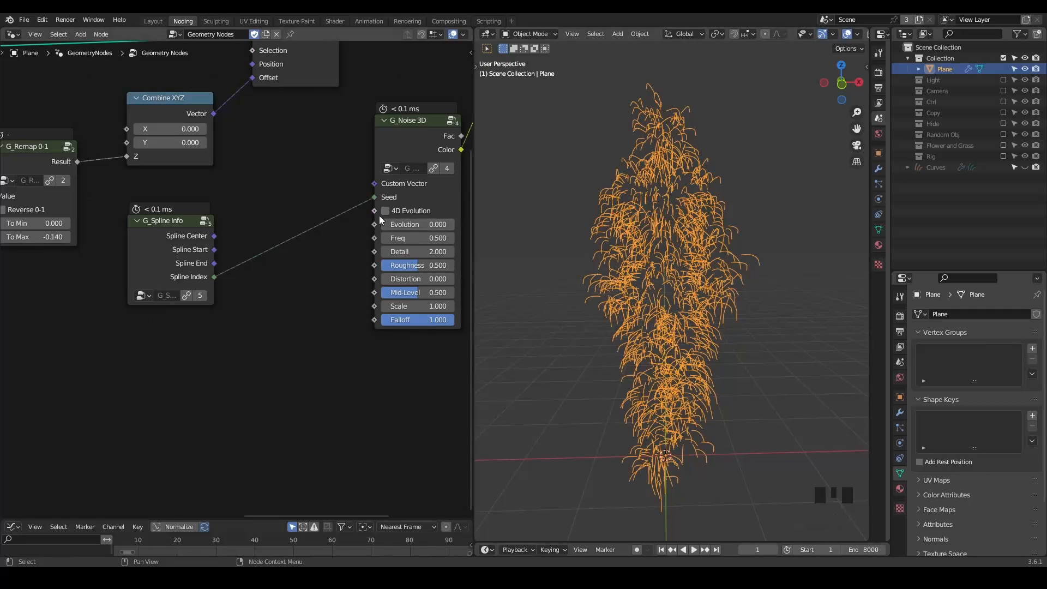
- Set G_Noise 3D's Freq to 0.200 and play the animation to check the strands
{"action": "key", "text": "space"}
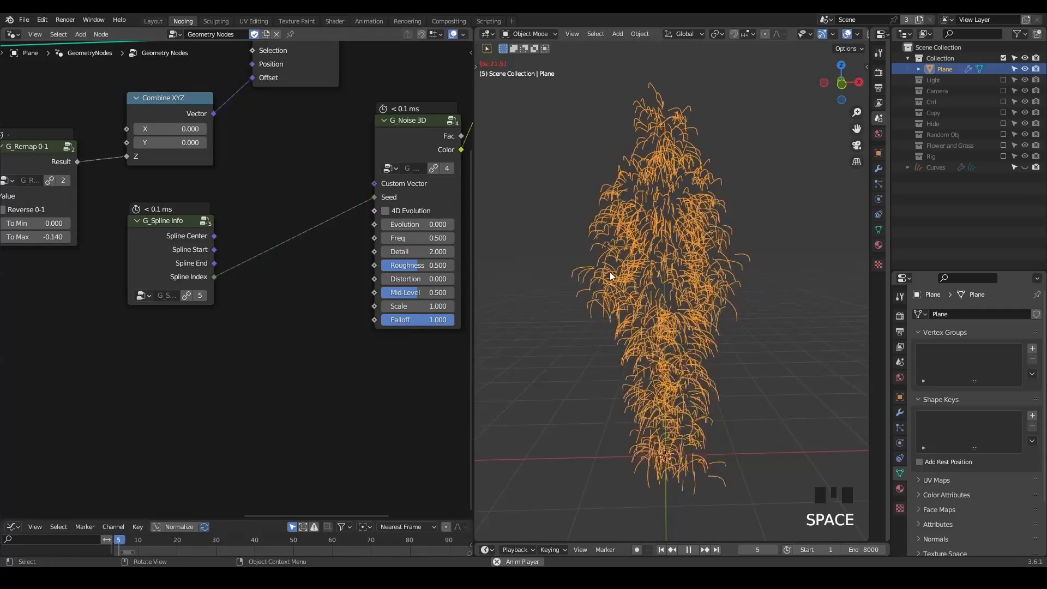
{"action": "mouse_move", "coordinate": [399, 238]}
{"action": "left_mouse_down", "text": "shift"}
{"action": "mouse_move", "coordinate": [449, 238]}
{"action": "mouse_move", "coordinate": [393, 238]}
{"action": "mouse_move", "coordinate": [404, 238]}
{"action": "left_mouse_up", "text": "shift"}
{"action": "key", "text": "space"}
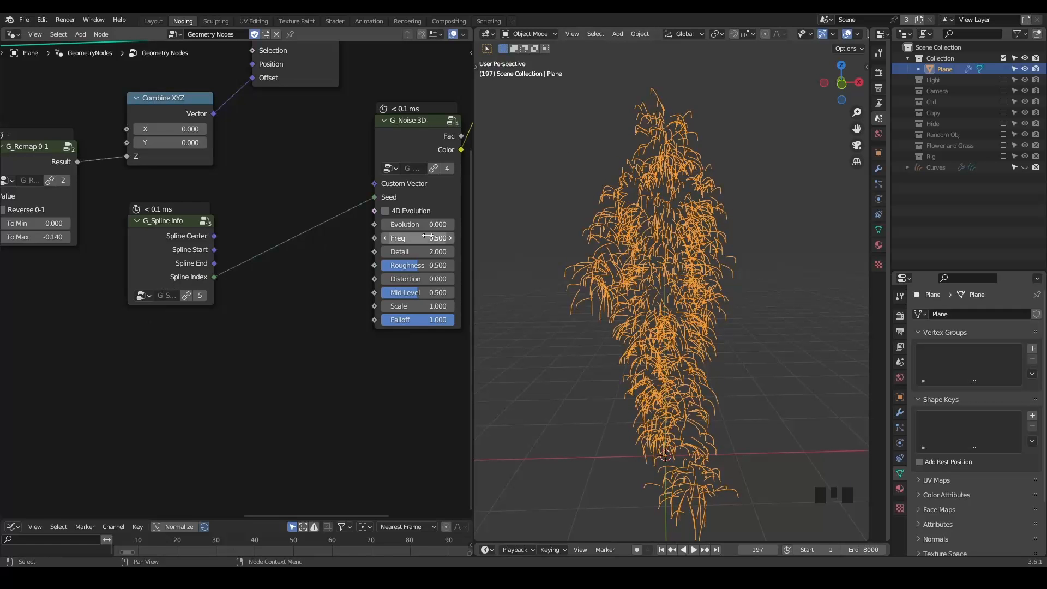
{"action": "left_click_drag", "start_coordinate": [393, 238], "coordinate": [361, 239], "text": "shift"}
{"action": "key", "text": "space"}
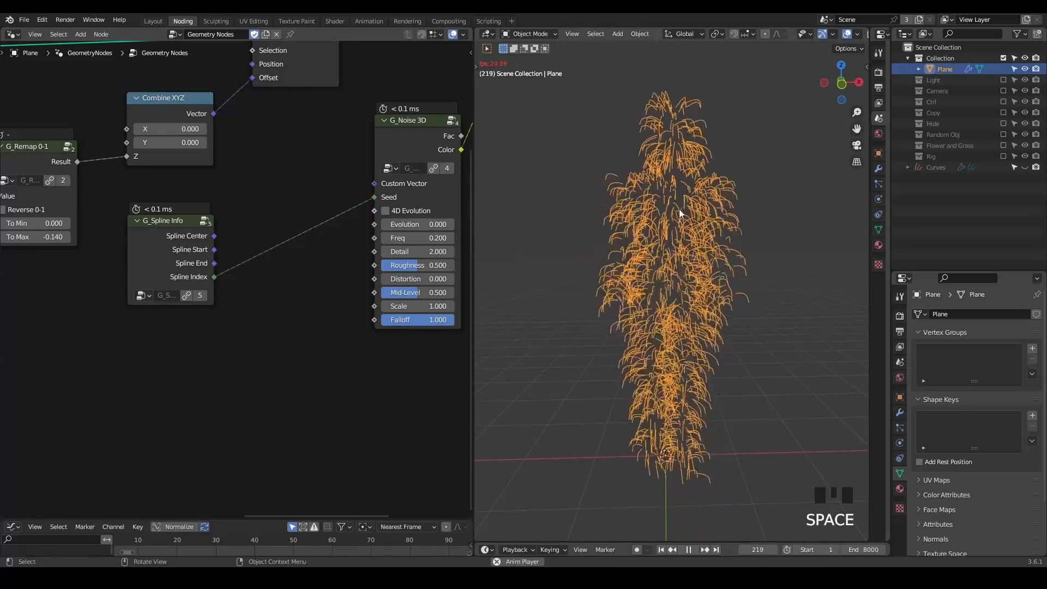
{"action": "key", "text": "space"}
- Play the animation again to check the strand noise, and erase the annotation on G_Noise 3D's Custom Vector input
{"action": "middle_click_drag", "start_coordinate": [304, 188], "coordinate": [251, 256]}
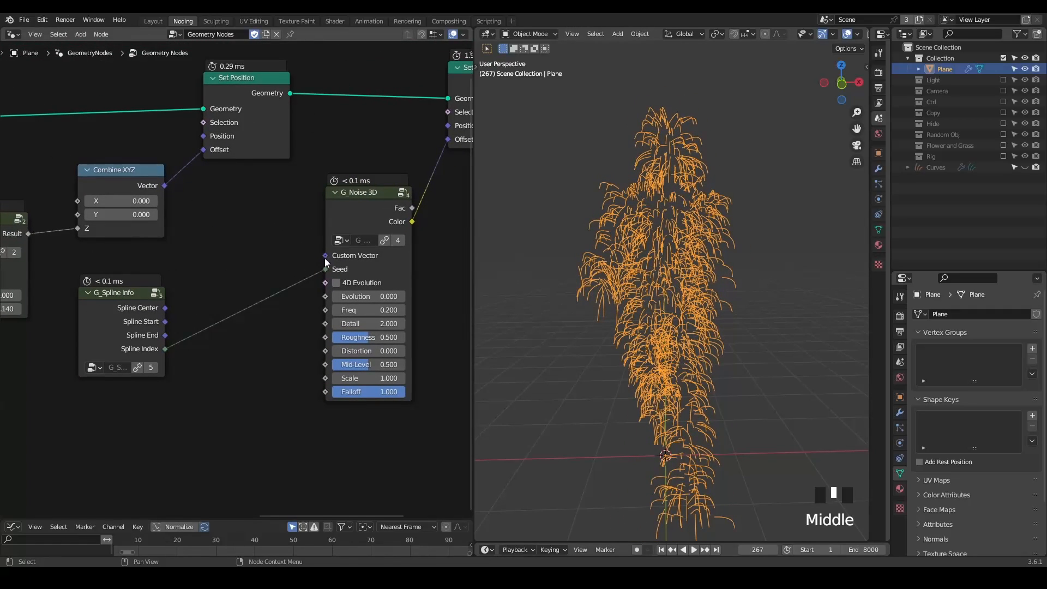
{"action": "left_click", "coordinate": [651, 215]}
{"action": "key", "text": "space"}
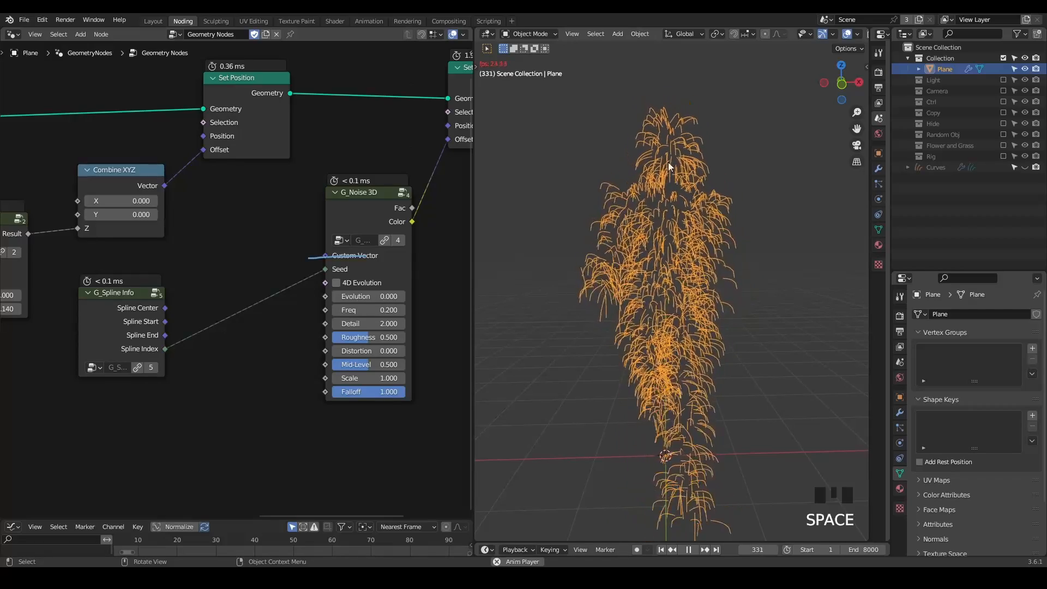
{"action": "key", "text": "space"}
{"action": "key", "text": "d"}
{"action": "right_click_drag", "start_coordinate": [328, 255], "coordinate": [316, 246]}
- Connect the Spline Parameter node's Factor output to G_Noise 3D's Falloff input
{"action": "middle_click_drag", "start_coordinate": [214, 363], "coordinate": [222, 355]}
{"action": "scroll", "coordinate": [298, 283], "scroll_direction": "down", "scroll_amount": 4}
{"action": "middle_click_drag", "start_coordinate": [298, 283], "coordinate": [285, 306]}
{"action": "scroll", "coordinate": [280, 312], "scroll_direction": "down", "scroll_amount": 3}
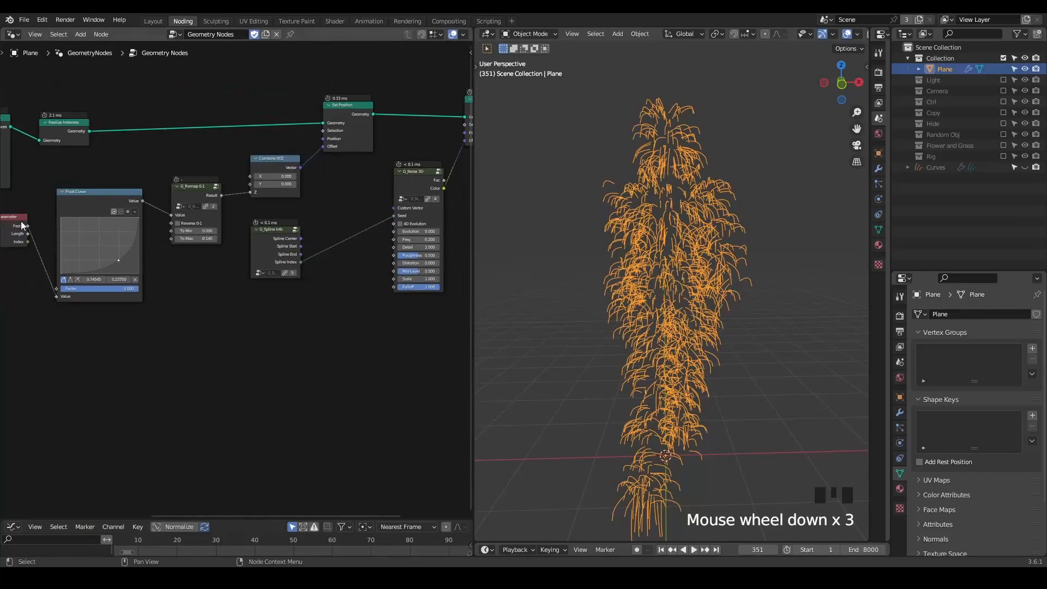
{"action": "left_click_drag", "start_coordinate": [26, 225], "coordinate": [395, 285]}
{"action": "scroll", "coordinate": [352, 286], "scroll_direction": "up", "scroll_amount": 4}
- Set G_Noise 3D's Scale to 5 during animation playback to check the stronger noise along the strands
{"action": "key", "text": "space"}
{"action": "scroll", "coordinate": [630, 208], "scroll_direction": "up", "scroll_amount": 2}
{"action": "scroll", "coordinate": [630, 208], "scroll_direction": "down", "scroll_amount": 1}
{"action": "middle_click_drag", "start_coordinate": [251, 289], "coordinate": [156, 292]}
{"action": "left_click_drag", "start_coordinate": [389, 282], "coordinate": [389, 282], "text": "shift"}
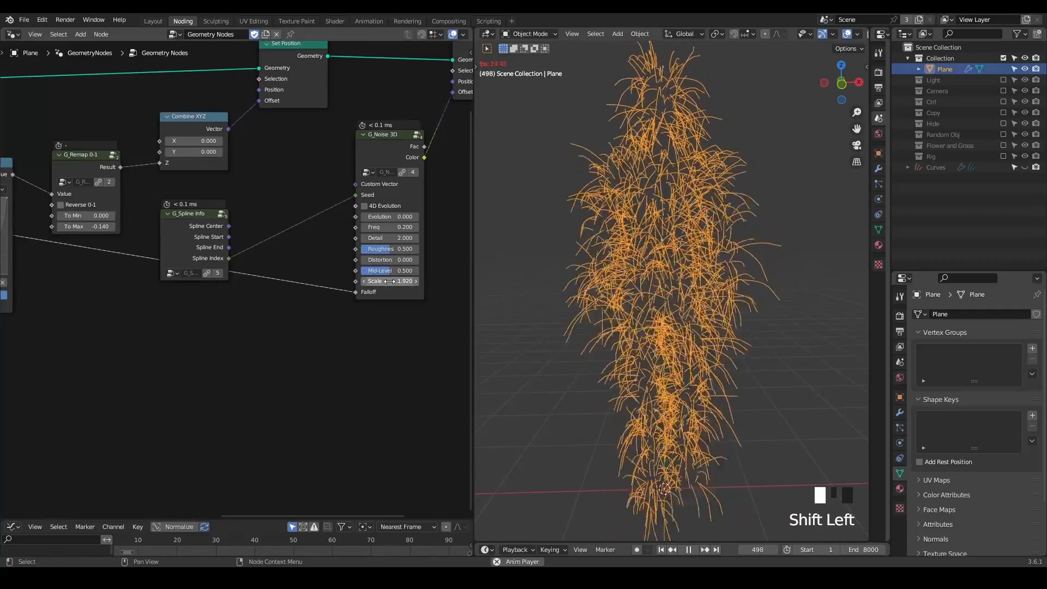
{"action": "left_click", "coordinate": [389, 281]}
{"action": "type", "text": "5"}
{"action": "key", "text": "Return"}
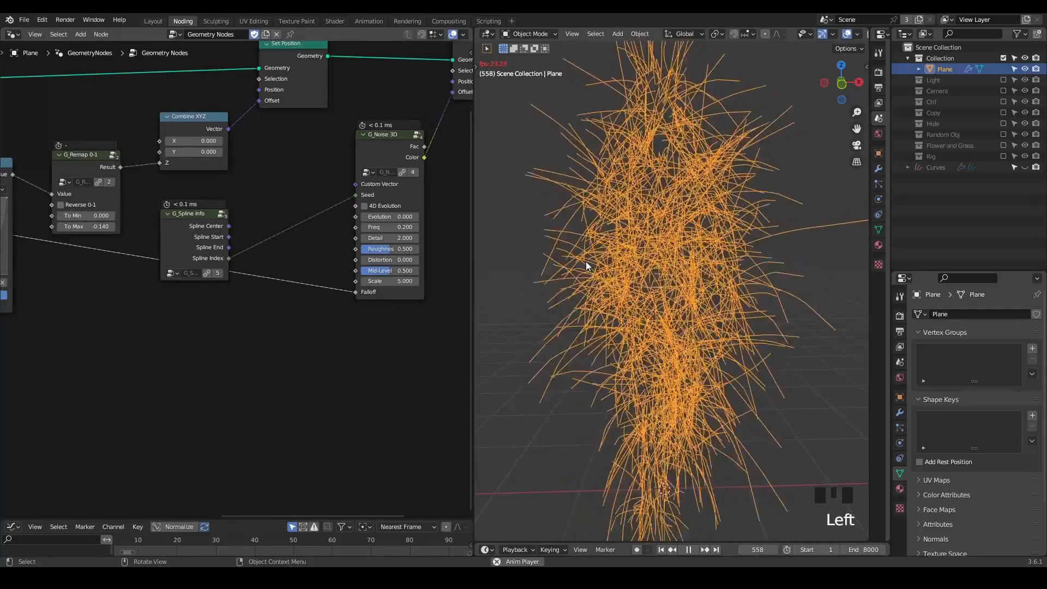
{"action": "scroll", "coordinate": [586, 261], "scroll_direction": "down", "scroll_amount": 2}
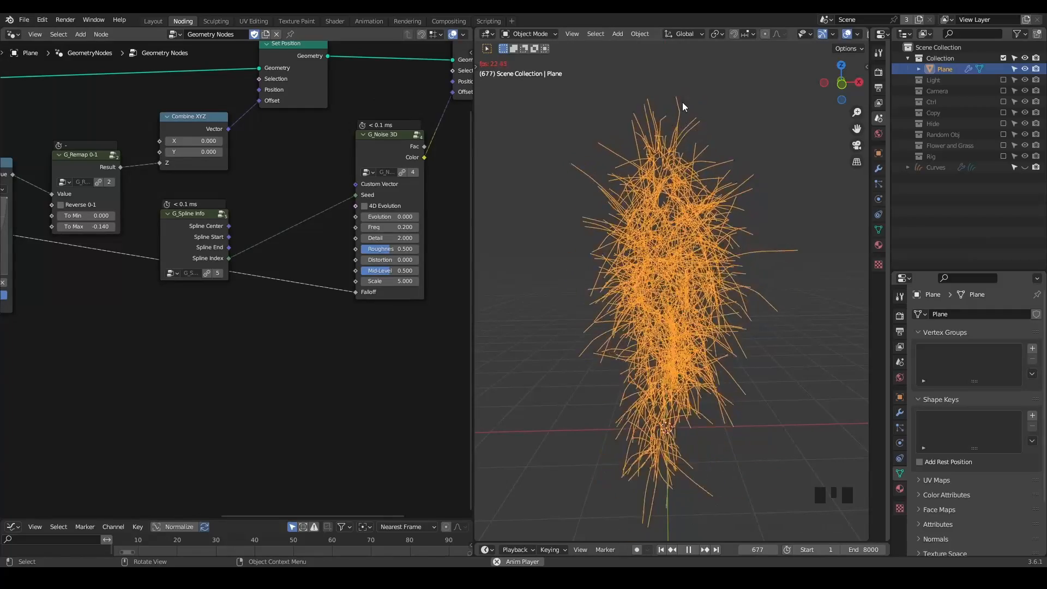
{"action": "key", "text": "space"}
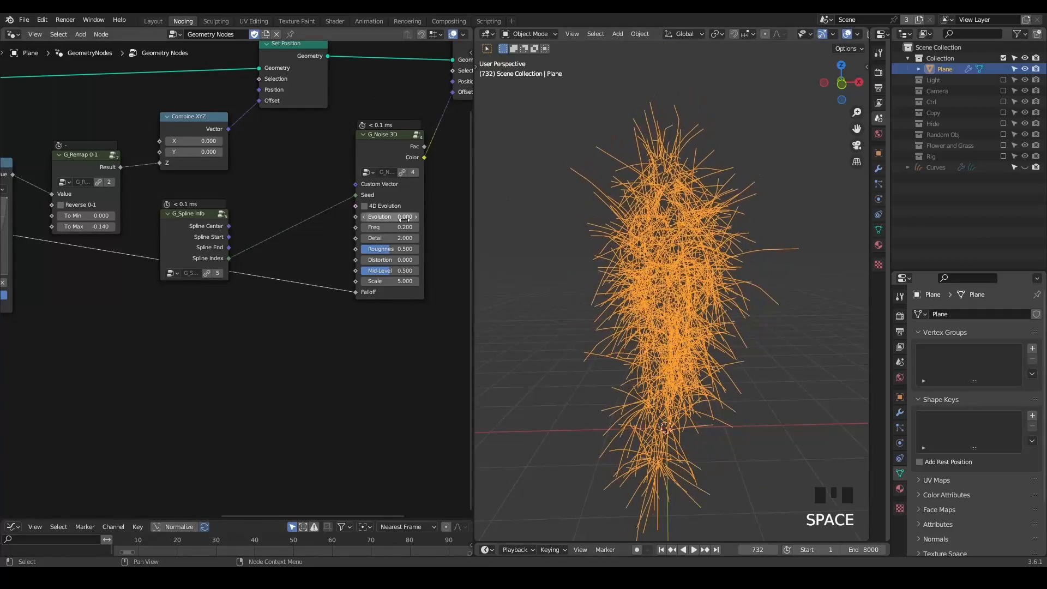
- Set G_Noise 3D's Freq to 0.480 and its Scale to 2
{"action": "left_click_drag", "start_coordinate": [391, 227], "coordinate": [406, 227], "text": "shift"}
{"action": "type", "text": "2"}
{"action": "left_click", "coordinate": [379, 337]}
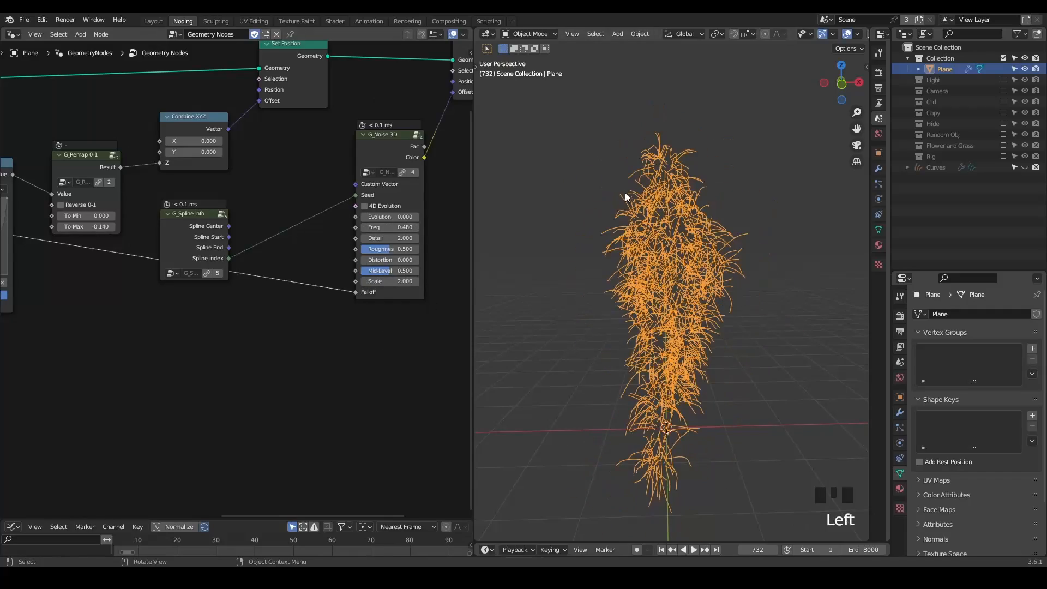
- Play the animation to check the falloff noise on the walking figure, and return to frame 1
{"action": "key", "text": "space"}
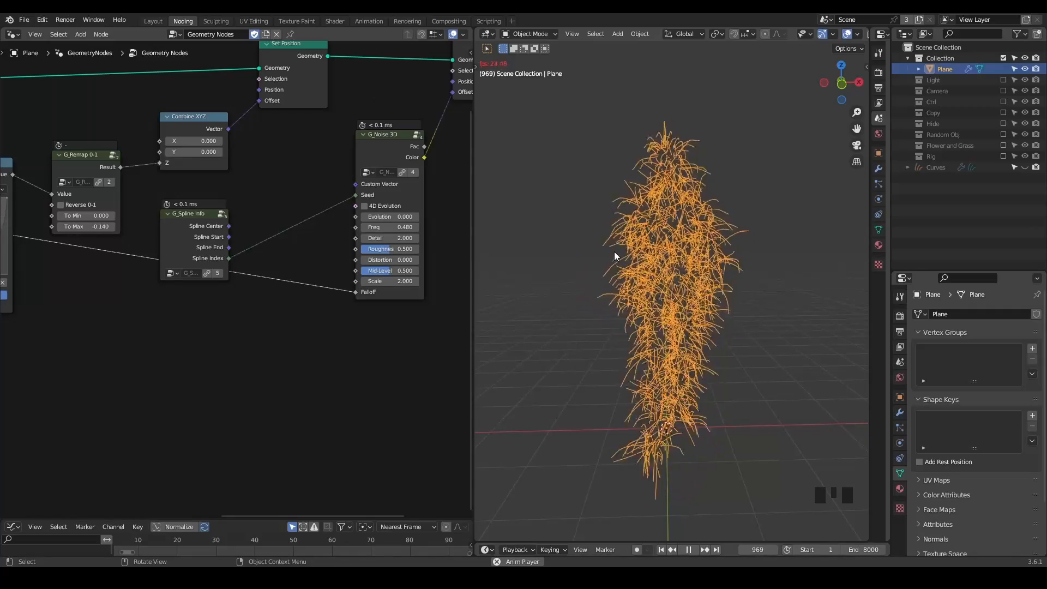
{"action": "key", "text": "space"}
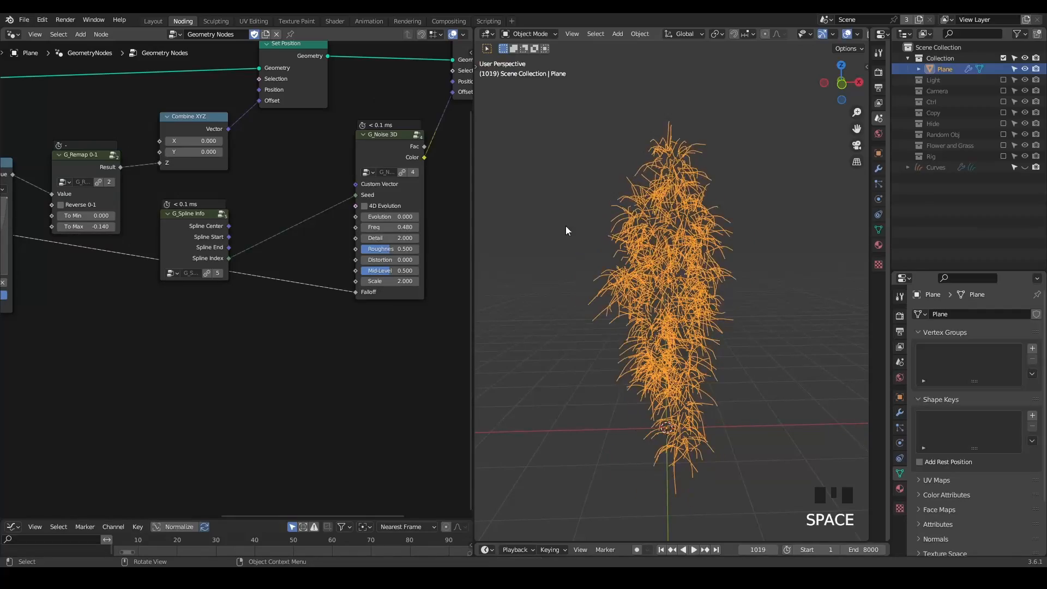
{"action": "key", "text": "shift+space"}
{"action": "key", "text": "shift+ctrl+alt+q"}
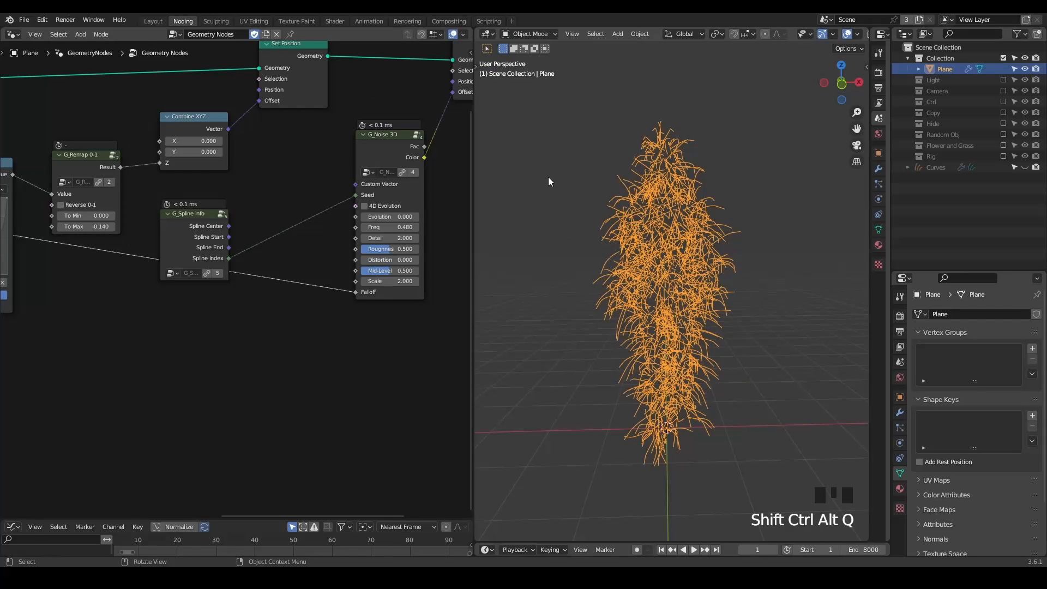
- Add a G_Time Info node, enable 4D Evolution on G_Noise 3D, and connect Time to its Evolution input
{"action": "key", "text": "ctrl+a"}
{"action": "type", "text": "time"}
{"action": "key", "text": "Return"}
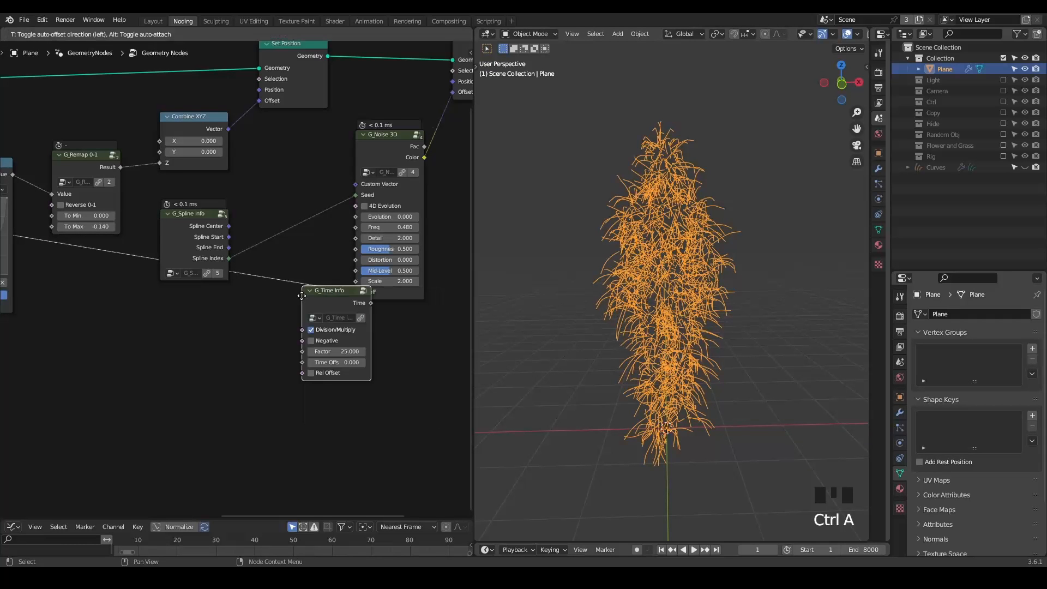
{"action": "left_click", "coordinate": [195, 297]}
{"action": "scroll", "coordinate": [240, 300], "scroll_direction": "up", "scroll_amount": 1}
{"action": "left_click", "coordinate": [374, 200]}
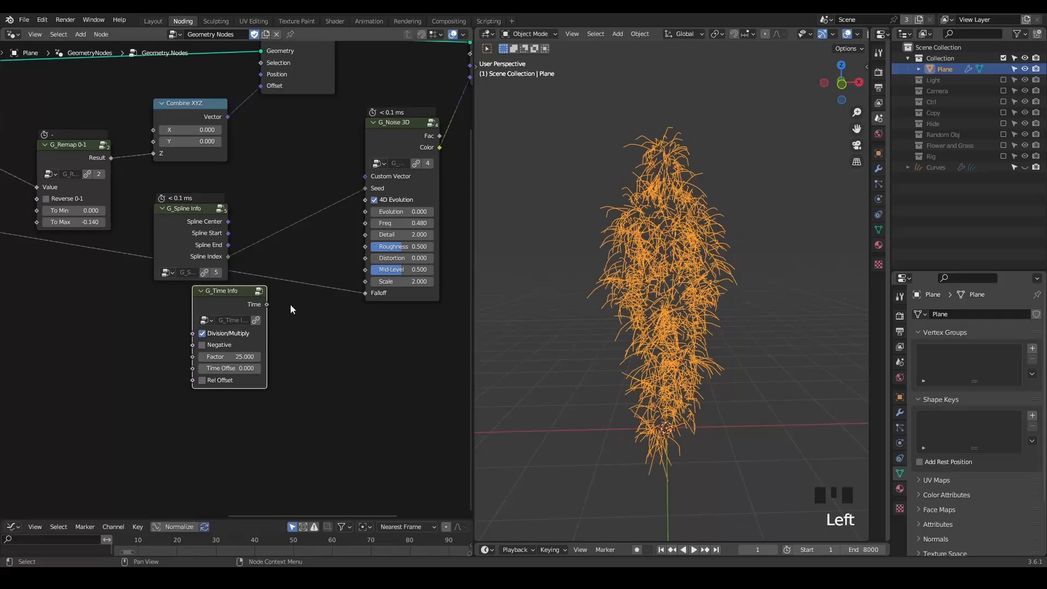
{"action": "left_click_drag", "start_coordinate": [267, 304], "coordinate": [371, 214]}
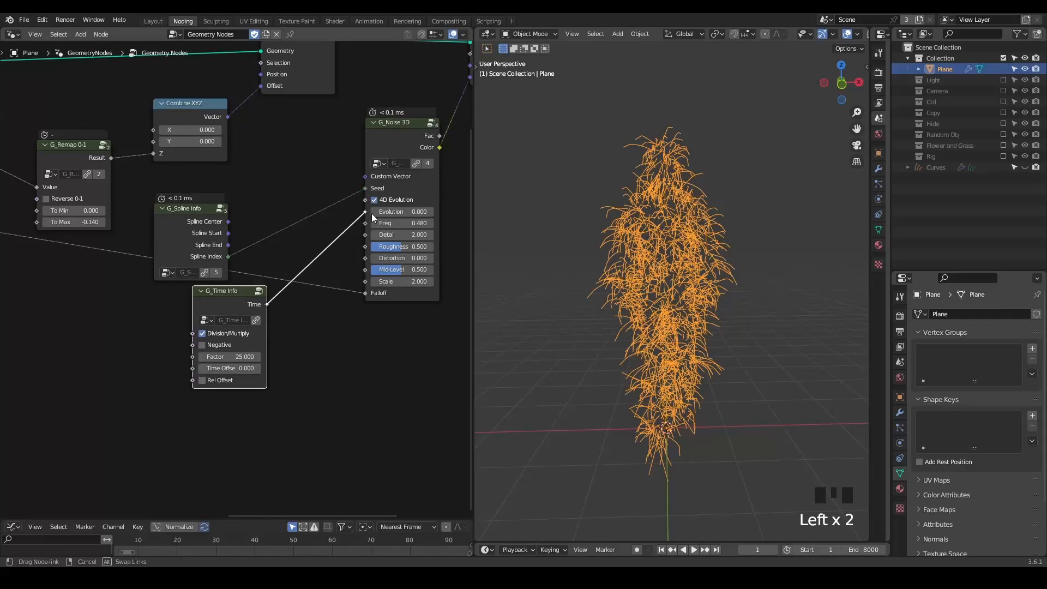
- Play the animation to check the time-driven evolution of the hair noise, and return to frame 1
{"action": "scroll", "coordinate": [577, 248], "scroll_direction": "up", "scroll_amount": 2}
{"action": "key", "text": "space"}
{"action": "scroll", "coordinate": [591, 168], "scroll_direction": "down", "scroll_amount": 1}
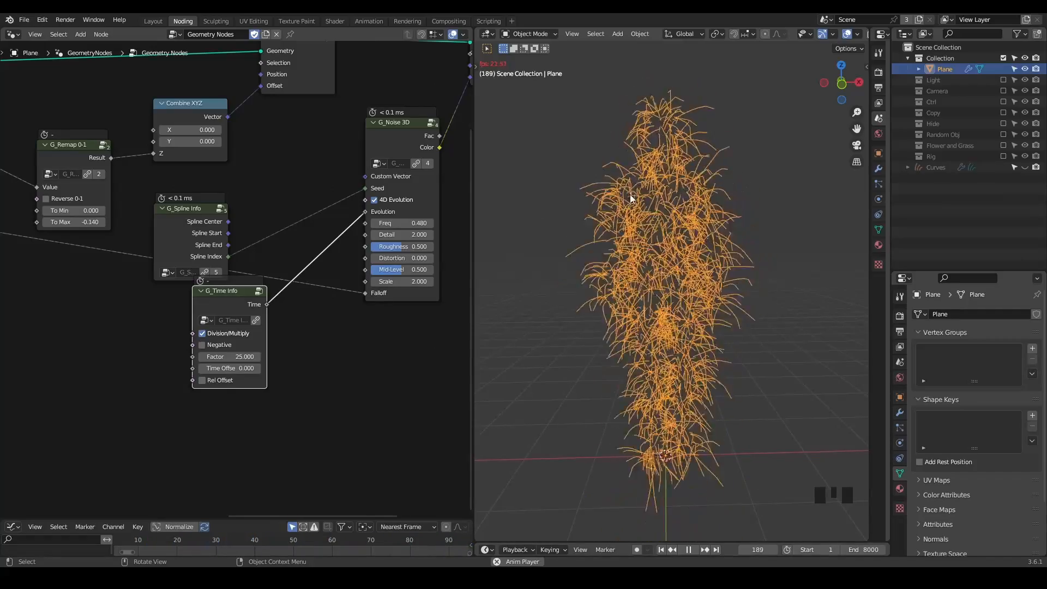
{"action": "key", "text": "space"}
{"action": "key", "text": "shift+space"}
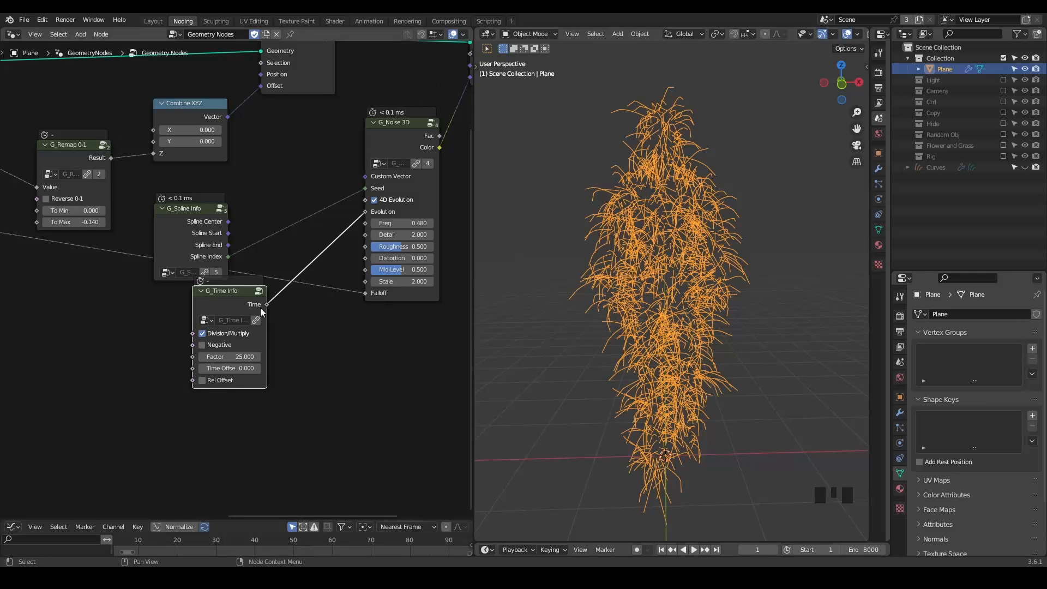
- Try Count values of 15, 25 and 3 on the G_Curve Linear node to compare strand smoothness
{"action": "middle_click_drag", "start_coordinate": [155, 328], "coordinate": [313, 376]}
{"action": "middle_click_drag", "start_coordinate": [244, 402], "coordinate": [218, 308], "text": "ctrl"}
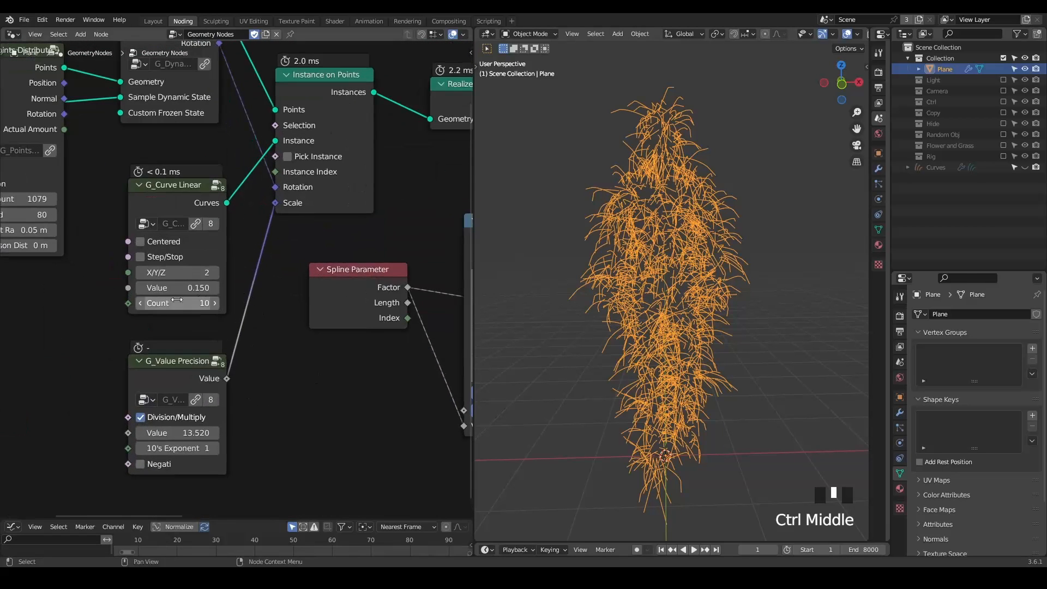
{"action": "left_click", "coordinate": [173, 300]}
{"action": "type", "text": "15"}
{"action": "left_click", "coordinate": [237, 307]}
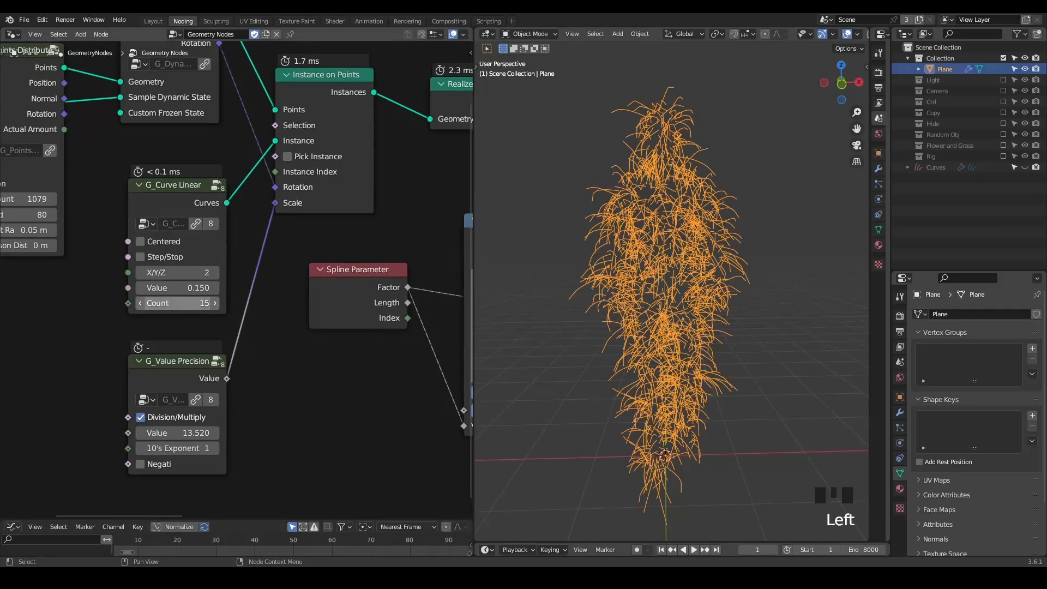
{"action": "left_click", "coordinate": [189, 304]}
{"action": "type", "text": "25"}
{"action": "left_click", "coordinate": [262, 303]}
{"action": "left_click", "coordinate": [194, 299]}
{"action": "type", "text": "3"}
{"action": "left_click", "coordinate": [283, 297]}
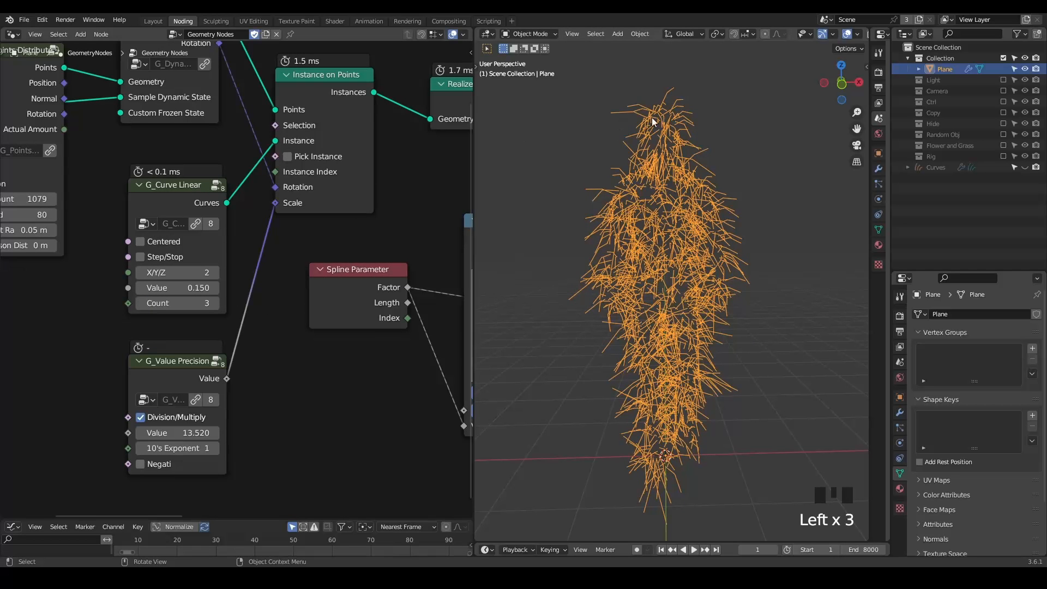
- Set G_Curve Linear's Count to 25
{"action": "left_click", "coordinate": [191, 302]}
{"action": "type", "text": "25"}
{"action": "left_click", "coordinate": [233, 311]}
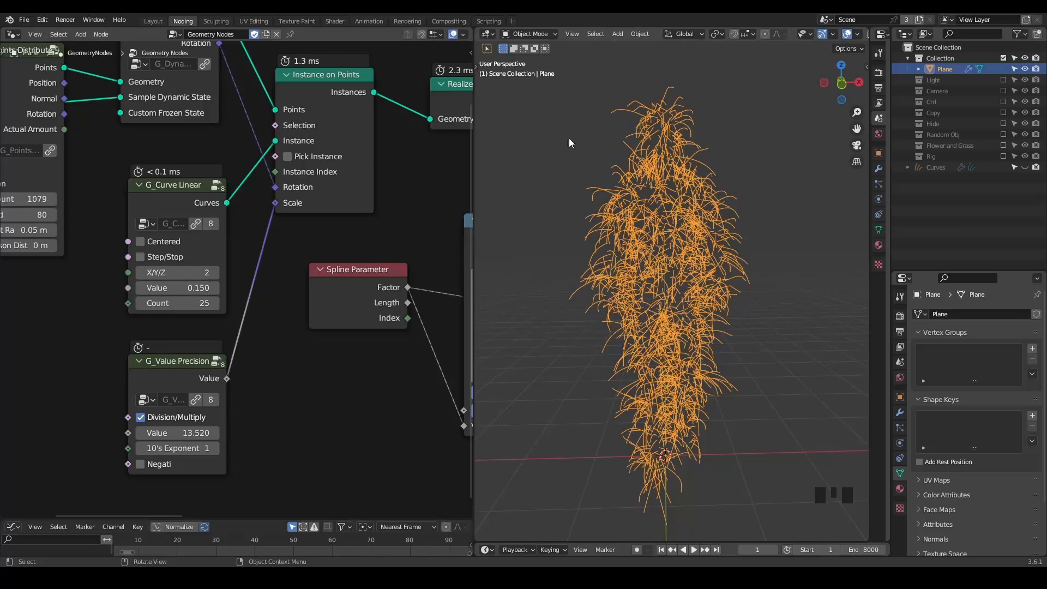
- Insert a G_Bevel Curve node with a 0.02 m Radius between the last Set Position and Group Output, and mute it
{"action": "middle_click_drag", "start_coordinate": [350, 382], "coordinate": [329, 325]}
{"action": "scroll", "coordinate": [269, 321], "scroll_direction": "up", "scroll_amount": 3}
{"action": "left_click_drag", "start_coordinate": [362, 186], "coordinate": [456, 180]}
{"action": "key", "text": "ctrl+a"}
{"action": "type", "text": "bev"}
{"action": "key", "text": "Return"}
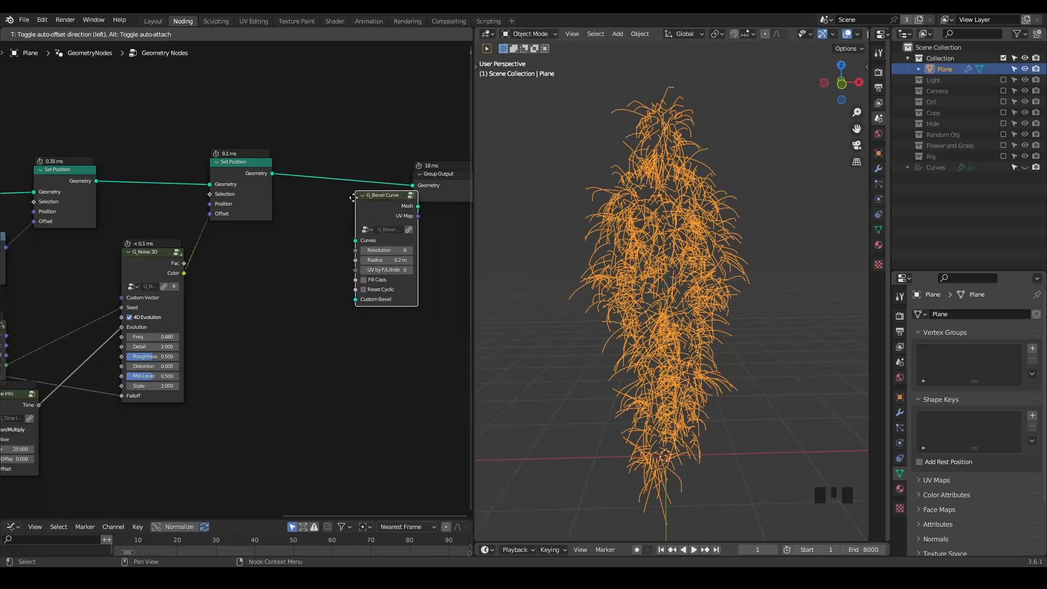
{"action": "left_click", "coordinate": [342, 176]}
{"action": "scroll", "coordinate": [329, 237], "scroll_direction": "up", "scroll_amount": 2}
{"action": "mouse_move", "coordinate": [330, 237]}
{"action": "left_mouse_down", "text": "shift"}
{"action": "mouse_move", "coordinate": [308, 236]}
{"action": "mouse_move", "coordinate": [329, 237]}
{"action": "left_mouse_up", "text": "shift"}
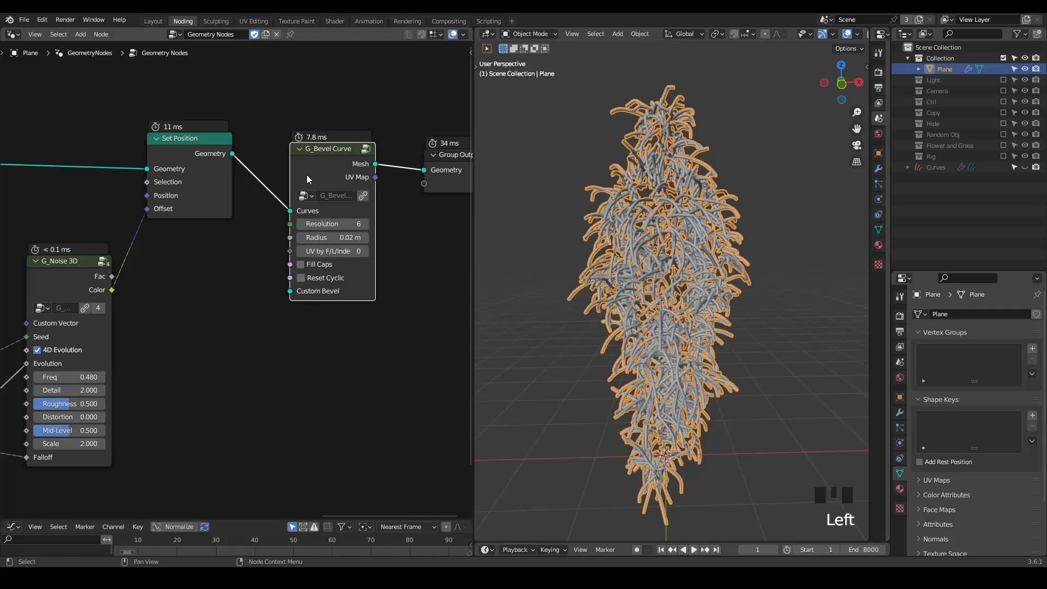
{"action": "key", "text": "m"}
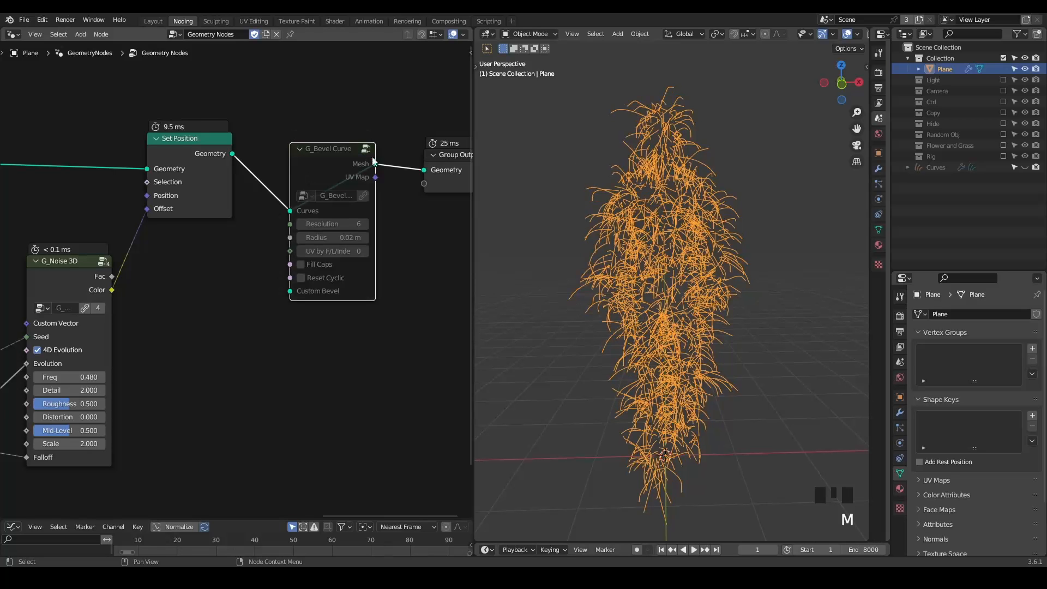
- Unhide the Curves object and assign the Geometry Nodes group to its Surface Deform modifier
{"action": "left_click", "coordinate": [1027, 168]}
{"action": "left_click", "coordinate": [946, 168]}
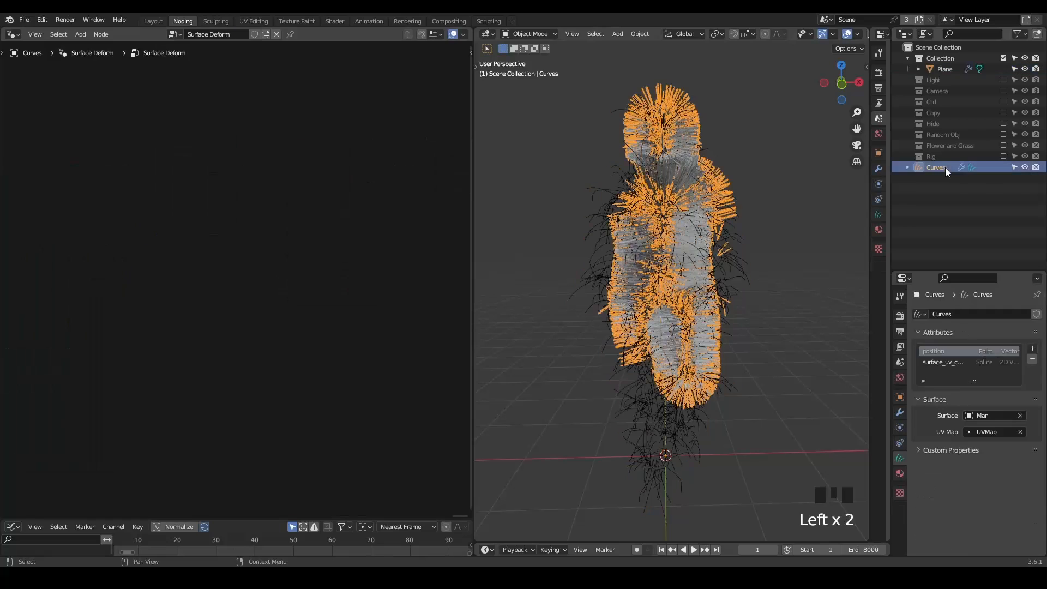
{"action": "left_click", "coordinate": [898, 411]}
{"action": "left_click", "coordinate": [921, 349]}
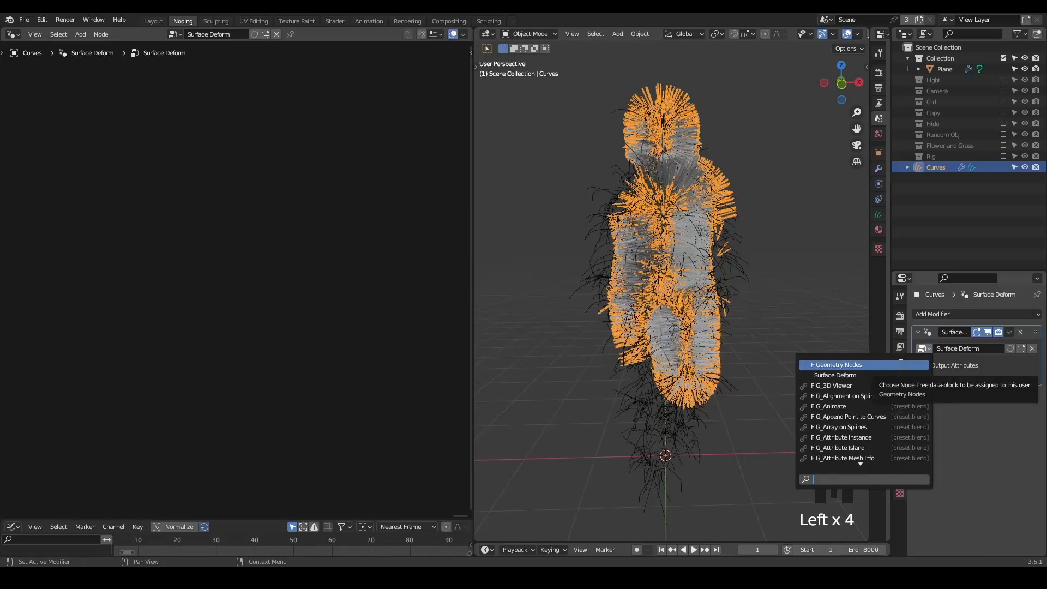
{"action": "left_click", "coordinate": [901, 364]}
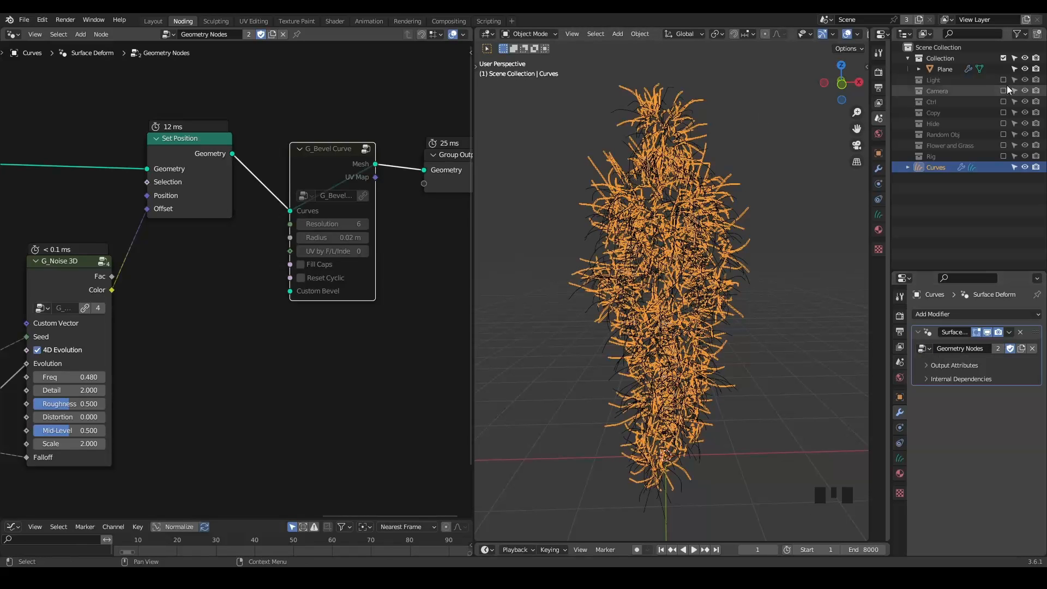
- Exclude Collection from the view layer and deselect the Curves object to view its hair alone
{"action": "left_click", "coordinate": [1004, 57]}
{"action": "left_click", "coordinate": [936, 157]}
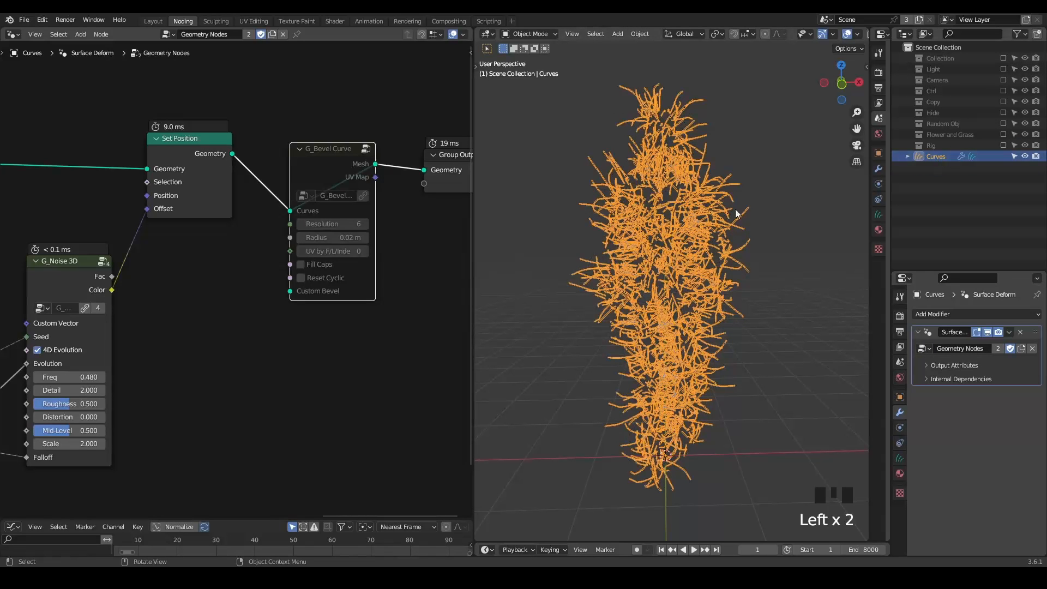
{"action": "left_click", "coordinate": [768, 126]}
{"action": "left_click", "coordinate": [692, 198]}
{"action": "middle_click_drag", "start_coordinate": [692, 198], "coordinate": [720, 211]}
{"action": "left_click", "coordinate": [711, 186]}
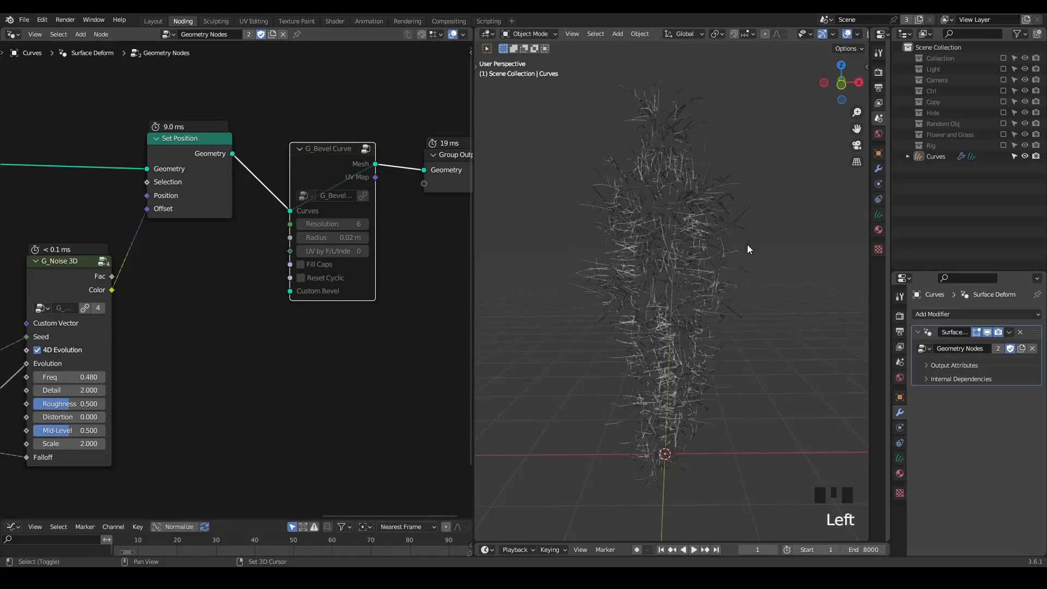
- Change the 3D viewport's shading mode to preview the hair strands
{"action": "key", "text": "shift+space"}
{"action": "mouse_move", "coordinate": [702, 215]}
{"action": "middle_mouse_down"}
{"action": "mouse_move", "coordinate": [773, 217]}
{"action": "mouse_move", "coordinate": [703, 217]}
{"action": "middle_mouse_up"}
{"action": "key", "text": "z"}
{"action": "left_click", "coordinate": [707, 240]}
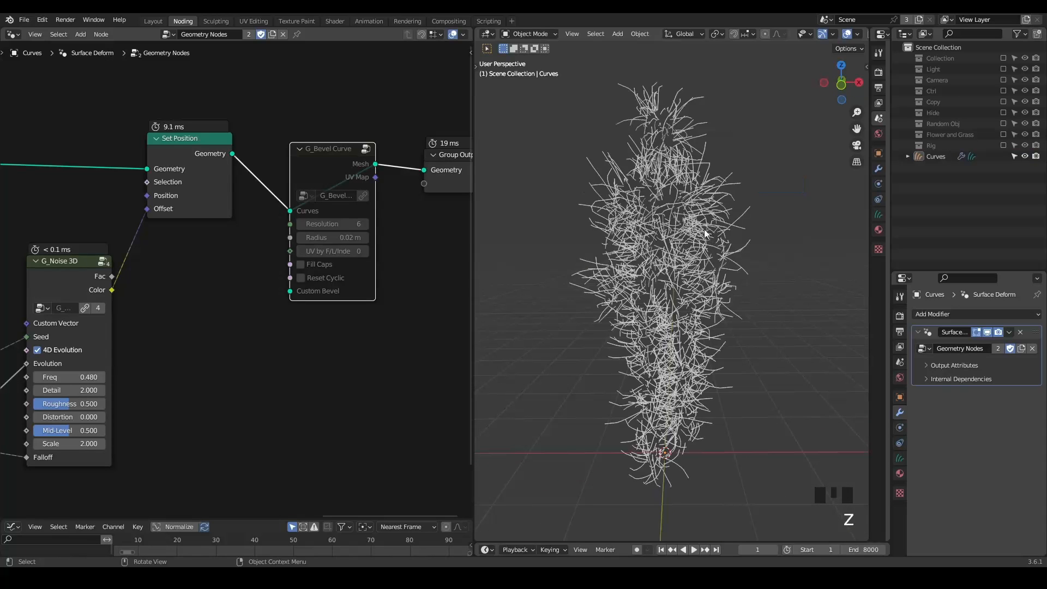
- Set the additional subdivision to 3 in the scene's Curves render settings, keeping the Strand shape
{"action": "left_click", "coordinate": [696, 196]}
{"action": "left_click", "coordinate": [756, 148]}
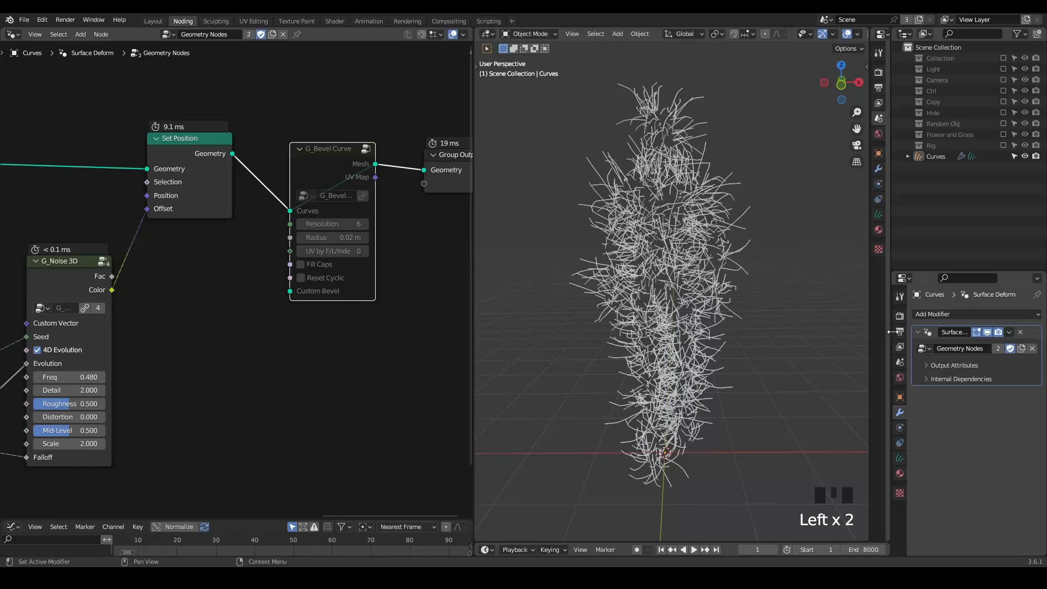
{"action": "left_click", "coordinate": [900, 316]}
{"action": "left_click", "coordinate": [946, 505]}
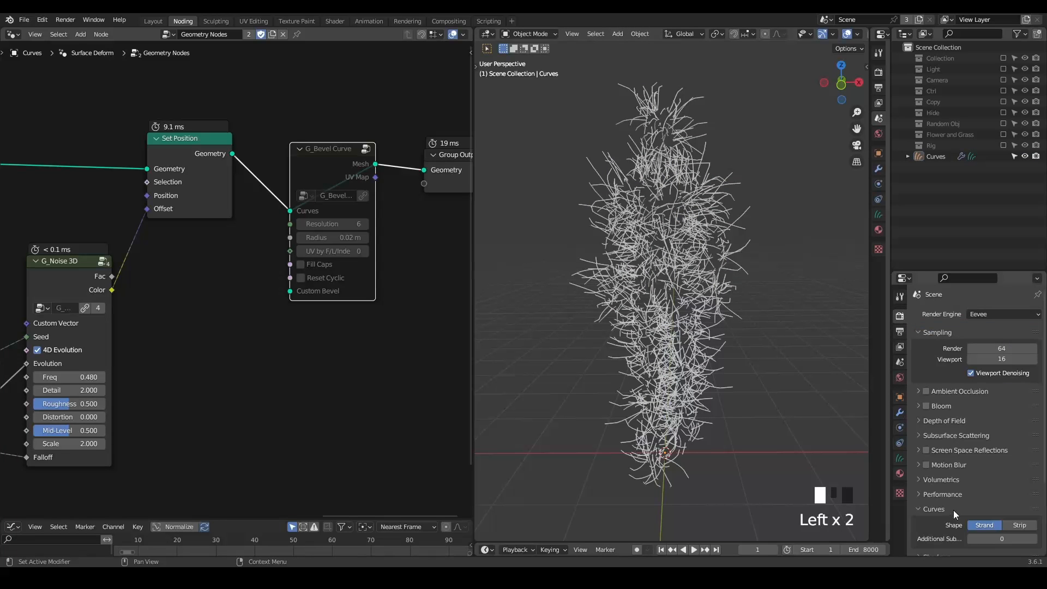
{"action": "middle_click_drag", "start_coordinate": [953, 508], "coordinate": [954, 464]}
{"action": "left_click_drag", "start_coordinate": [985, 492], "coordinate": [999, 492]}
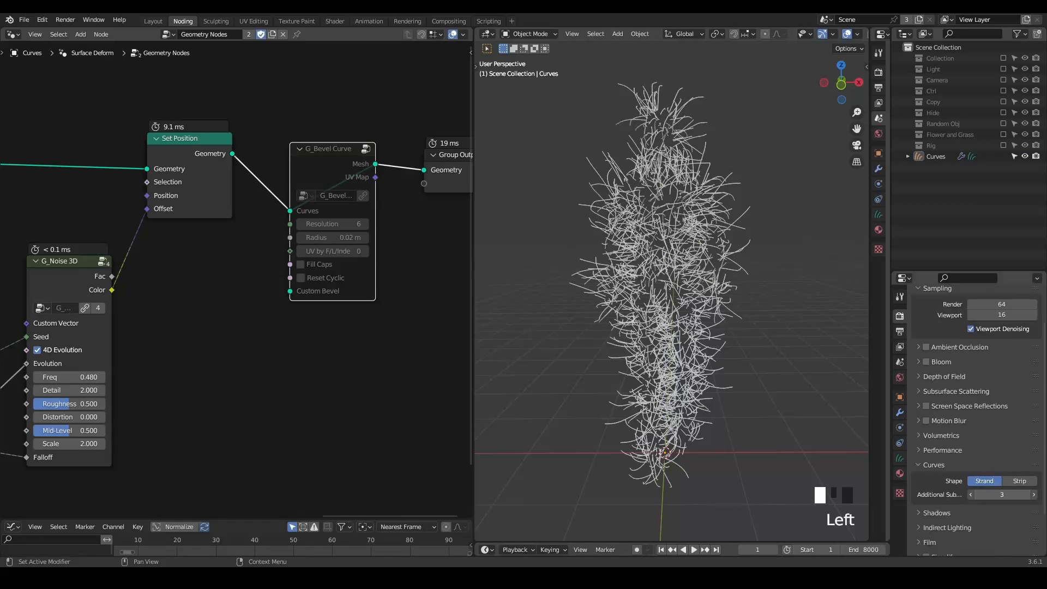
- Set the scene's Curves render shape to Strip with an additional subdivision of 2
{"action": "left_click", "coordinate": [1017, 481]}
- Insert a Set Curve Radius node between the muted G_Bevel Curve node and the Group Output
{"action": "middle_click_drag", "start_coordinate": [410, 234], "coordinate": [291, 244]}
{"action": "scroll", "coordinate": [254, 253], "scroll_direction": "up", "scroll_amount": 3}
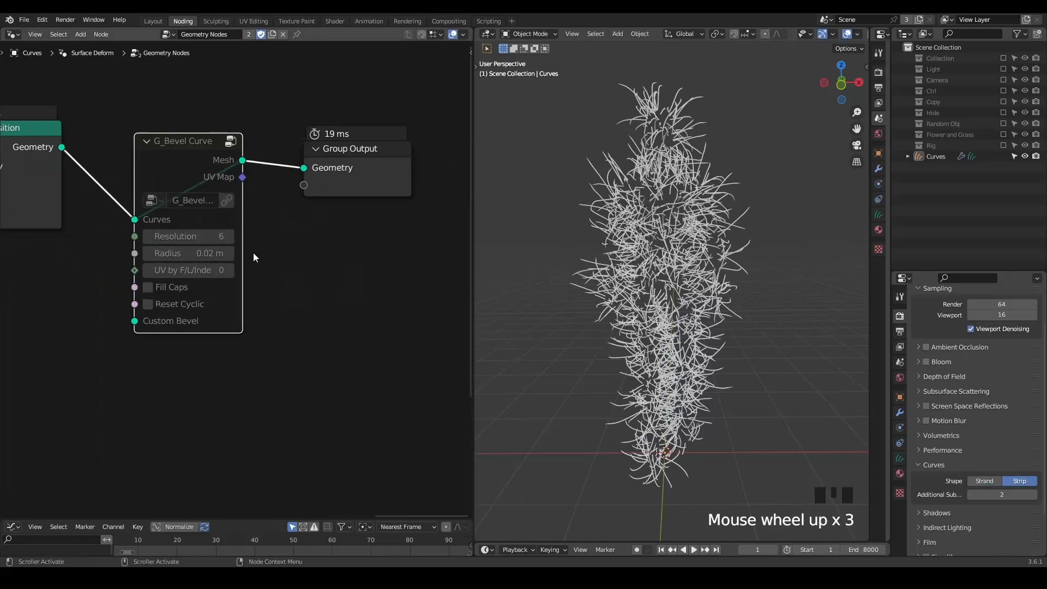
{"action": "key", "text": "ctrl+a"}
{"action": "type", "text": "set curve r"}
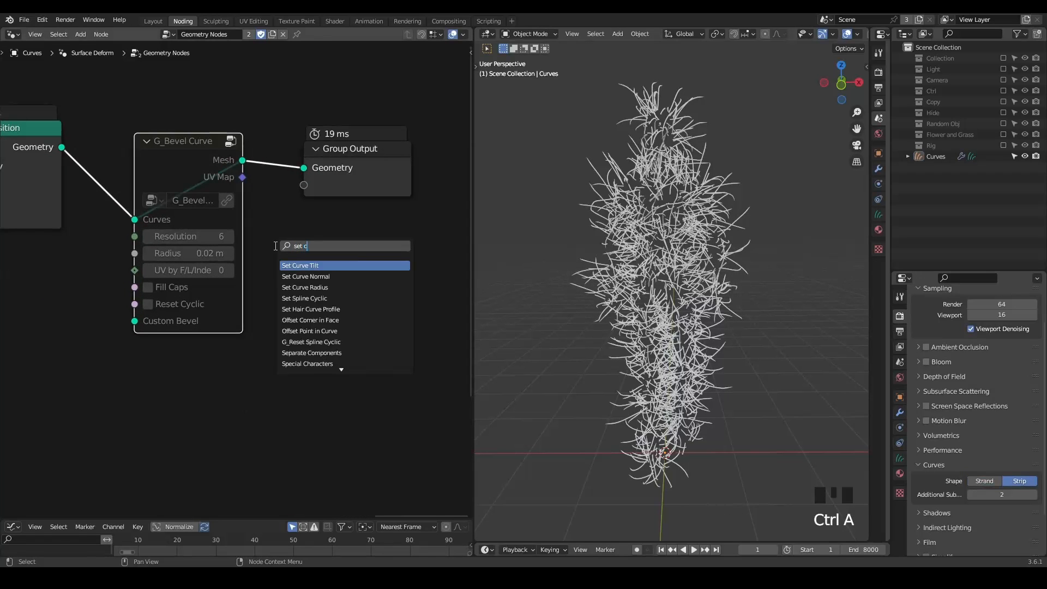
{"action": "key", "text": "Return"}
{"action": "left_click", "coordinate": [255, 160]}
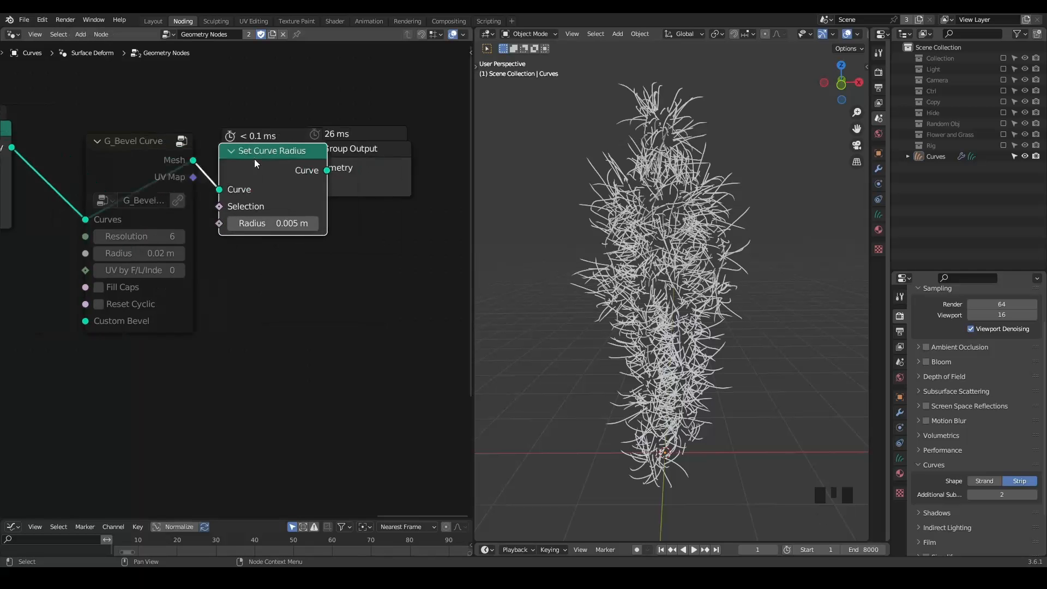
- Fine-tune the Set Curve Radius node's radius at 0.005 m and inspect the strand thickness from different angles
{"action": "middle_click_drag", "start_coordinate": [238, 281], "coordinate": [315, 283]}
{"action": "scroll", "coordinate": [277, 236], "scroll_direction": "up", "scroll_amount": 2}
{"action": "mouse_move", "coordinate": [273, 218]}
{"action": "left_mouse_down", "text": "shift"}
{"action": "mouse_move", "coordinate": [327, 218]}
{"action": "mouse_move", "coordinate": [250, 218]}
{"action": "mouse_move", "coordinate": [284, 218]}
{"action": "mouse_move", "coordinate": [262, 219]}
{"action": "left_mouse_up", "text": "shift"}
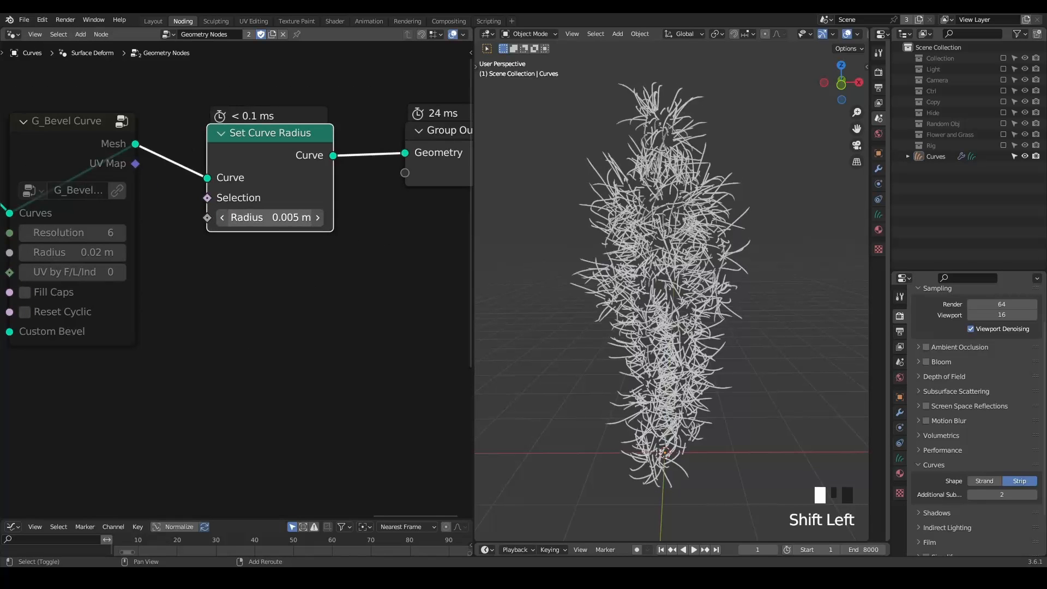
{"action": "scroll", "coordinate": [612, 249], "scroll_direction": "up", "scroll_amount": 2}
{"action": "middle_click_drag", "start_coordinate": [653, 215], "coordinate": [665, 226]}
{"action": "scroll", "coordinate": [664, 226], "scroll_direction": "down", "scroll_amount": 2}
{"action": "middle_click_drag", "start_coordinate": [667, 275], "coordinate": [671, 172]}
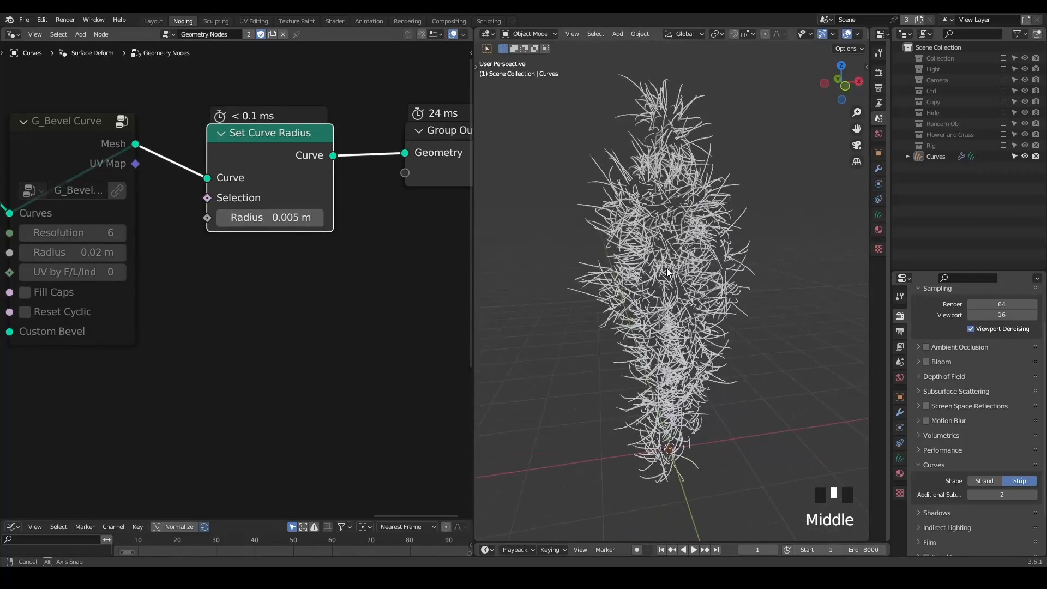
{"action": "middle_click_drag", "start_coordinate": [651, 265], "coordinate": [636, 260]}
- Reposition the muted G_Bevel Curve node between Set Position and Set Curve Radius, then review the complete hair node tree
{"action": "middle_click_drag", "start_coordinate": [245, 269], "coordinate": [228, 175]}
{"action": "left_click_drag", "start_coordinate": [228, 175], "coordinate": [233, 166]}
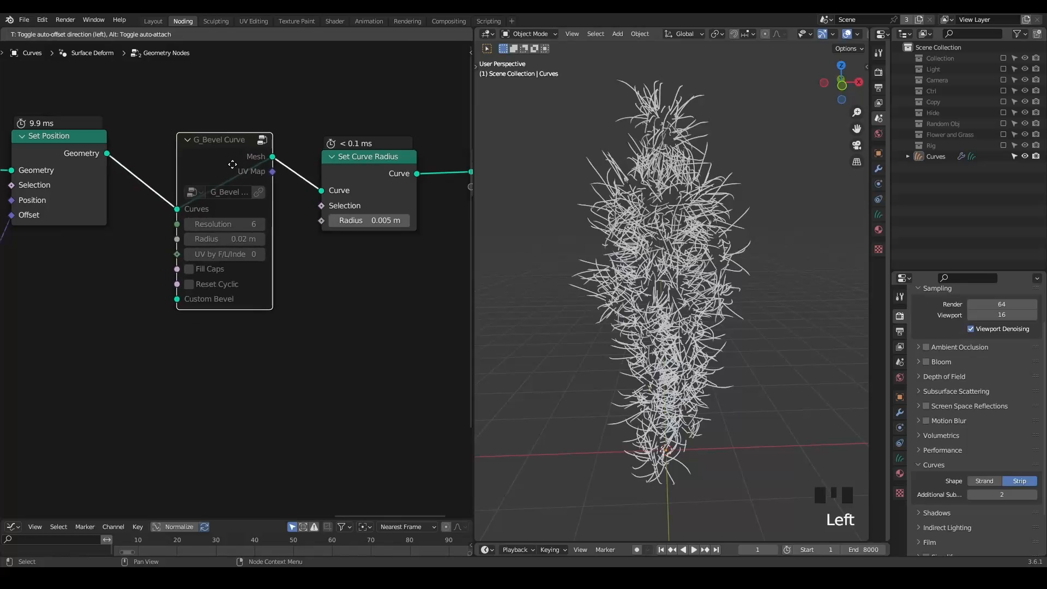
{"action": "mouse_move", "coordinate": [176, 111]}
{"action": "left_mouse_down"}
{"action": "mouse_move", "coordinate": [192, 163]}
{"action": "mouse_move", "coordinate": [181, 106]}
{"action": "left_mouse_up"}
{"action": "mouse_move", "coordinate": [202, 148]}
{"action": "right_mouse_down"}
{"action": "mouse_move", "coordinate": [238, 121]}
{"action": "mouse_move", "coordinate": [264, 146]}
{"action": "right_mouse_up"}
{"action": "mouse_move", "coordinate": [264, 145]}
{"action": "middle_mouse_down"}
{"action": "mouse_move", "coordinate": [384, 146]}
{"action": "mouse_move", "coordinate": [240, 250]}
{"action": "mouse_move", "coordinate": [174, 362]}
{"action": "mouse_move", "coordinate": [369, 318]}
{"action": "middle_mouse_up"}
{"action": "middle_click_drag", "start_coordinate": [227, 208], "coordinate": [218, 265], "text": "ctrl"}
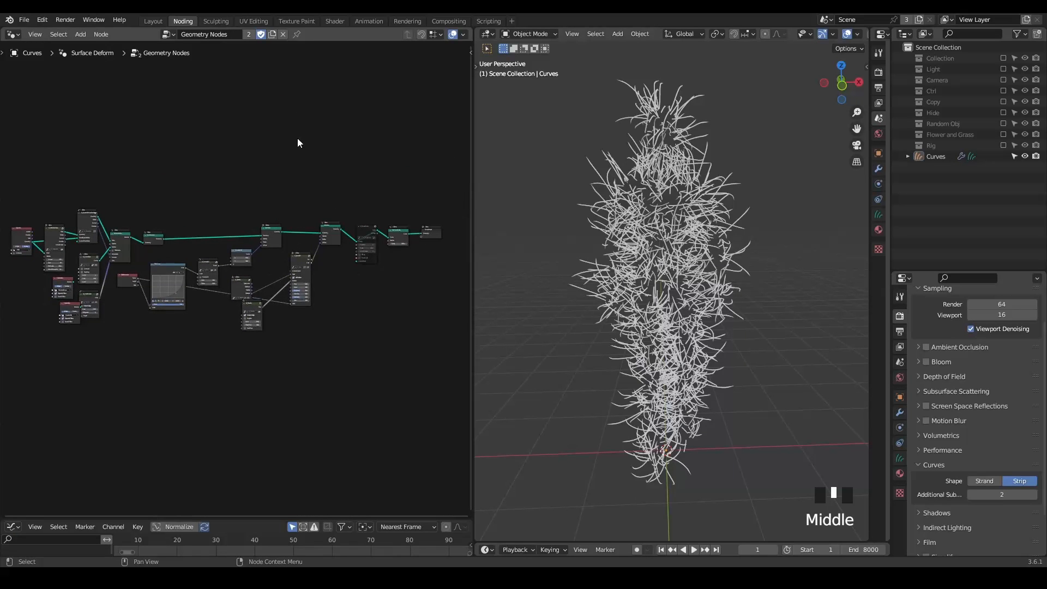